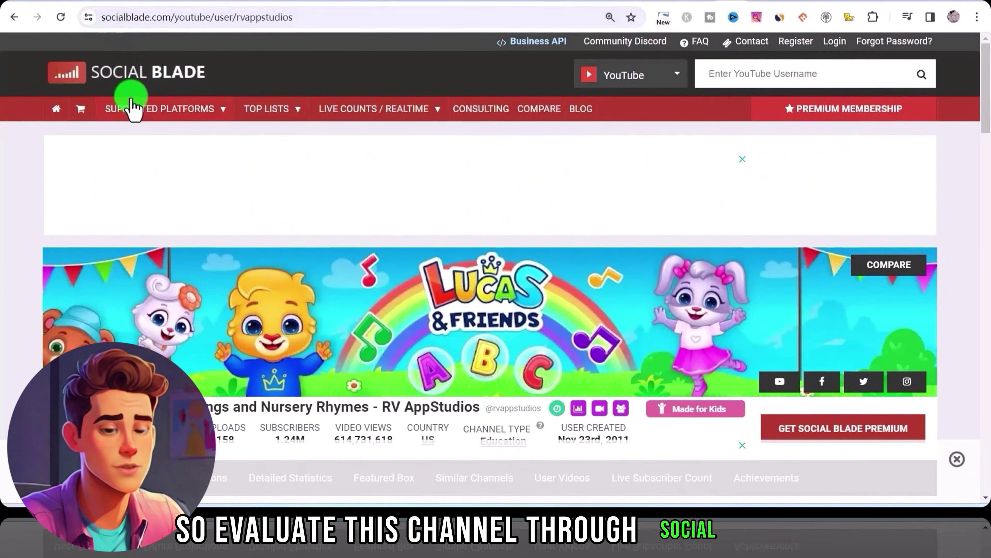
# - Examine the RV AppStudios channel's ranks, estimated monthly and yearly earnings, weekly video views and daily statistics table
pyautogui.scroll(-10, 513, 251)
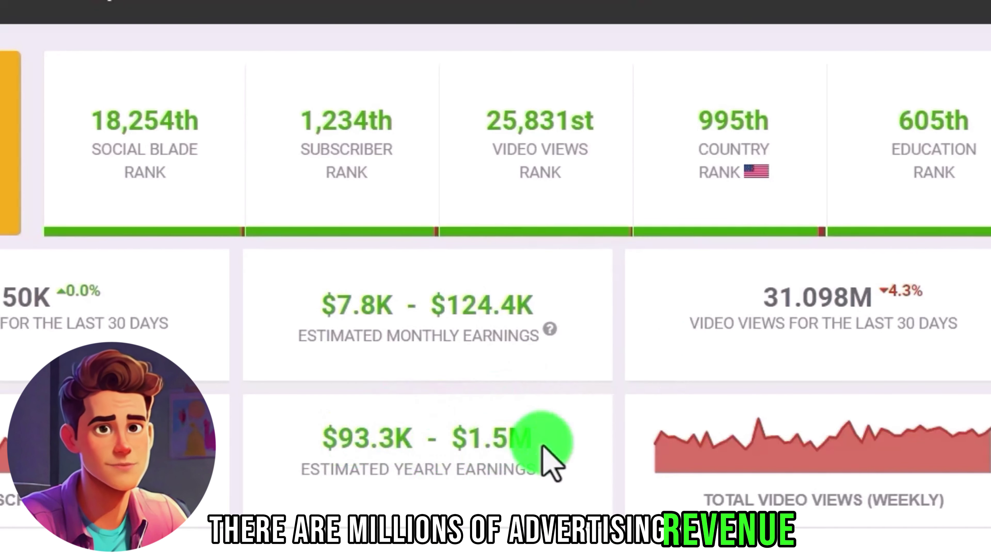
pyautogui.scroll(-2, 611, 329)
pyautogui.scroll(-1, 620, 347)
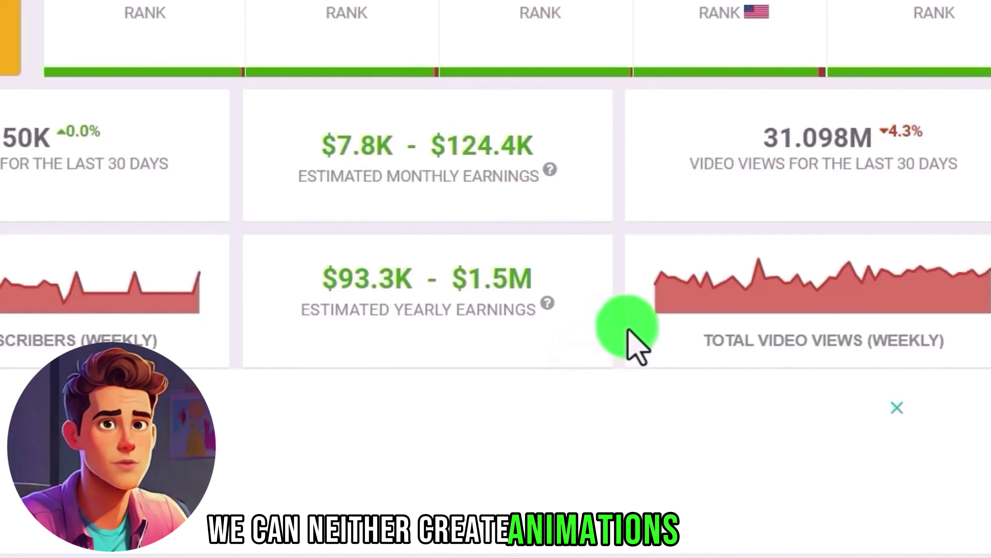
pyautogui.scroll(2, 628, 331)
pyautogui.scroll(-2, 628, 331)
pyautogui.scroll(1, 629, 332)
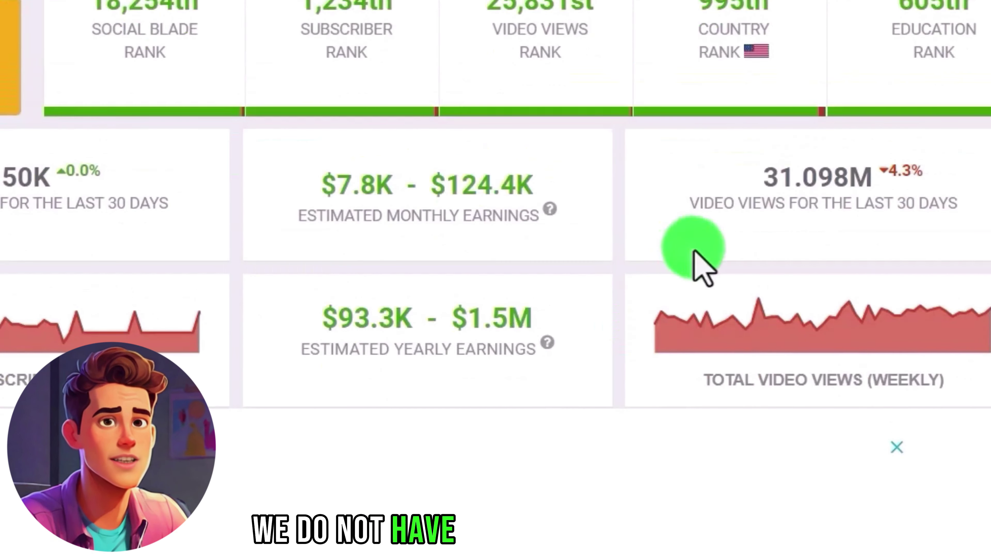
pyautogui.scroll(-6, 603, 278)
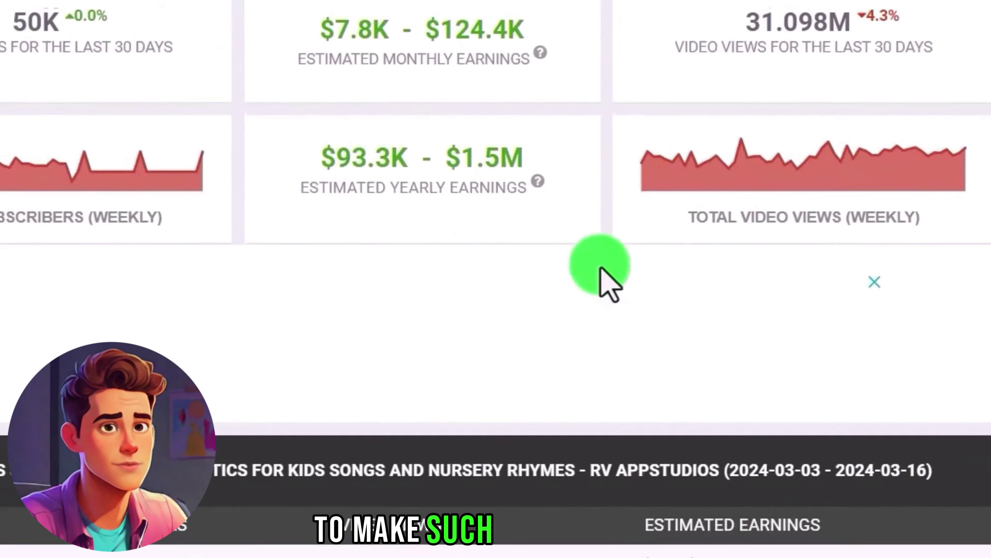
pyautogui.scroll(-3, 453, 233)
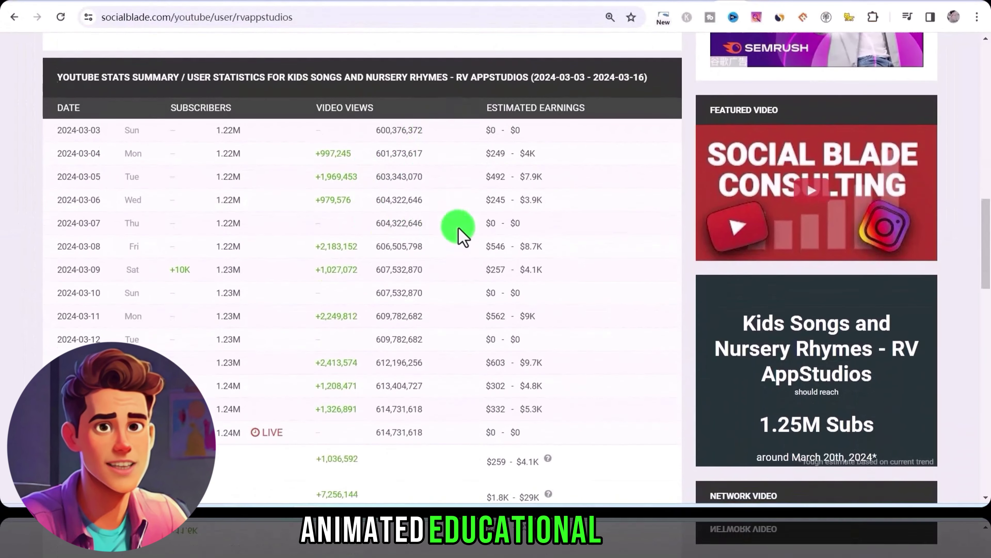
pyautogui.scroll(2, 415, 242)
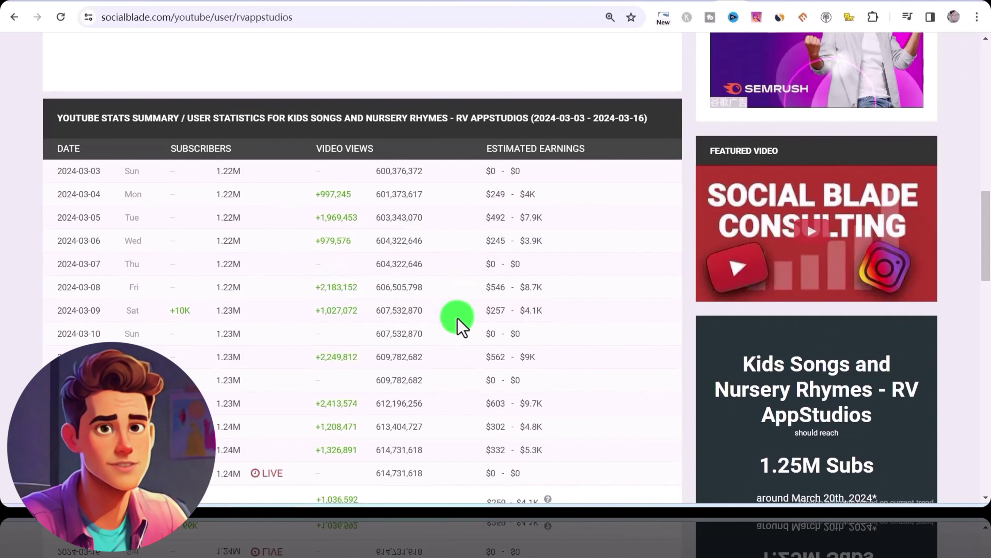
pyautogui.scroll(5, 463, 285)
pyautogui.scroll(4, 459, 326)
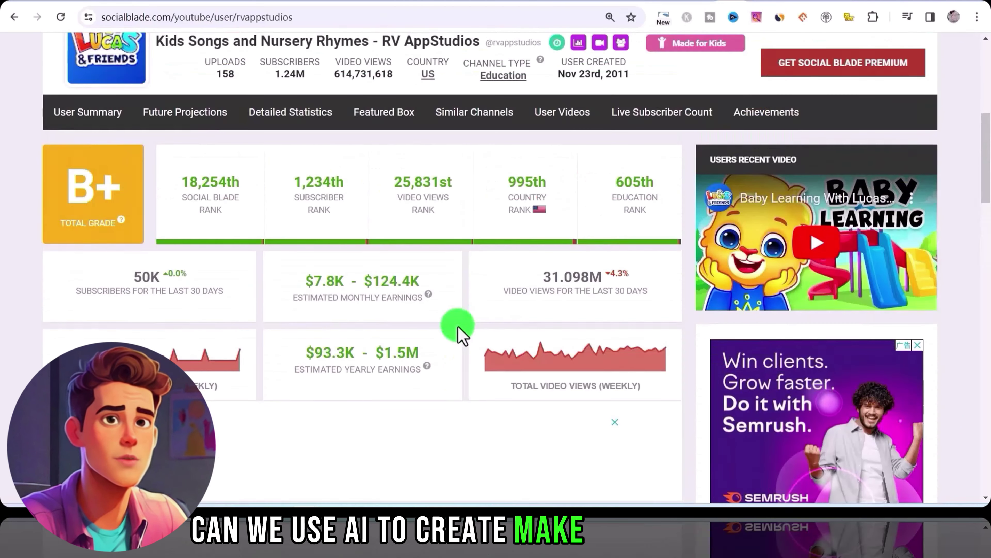
pyautogui.scroll(-1, 430, 293)
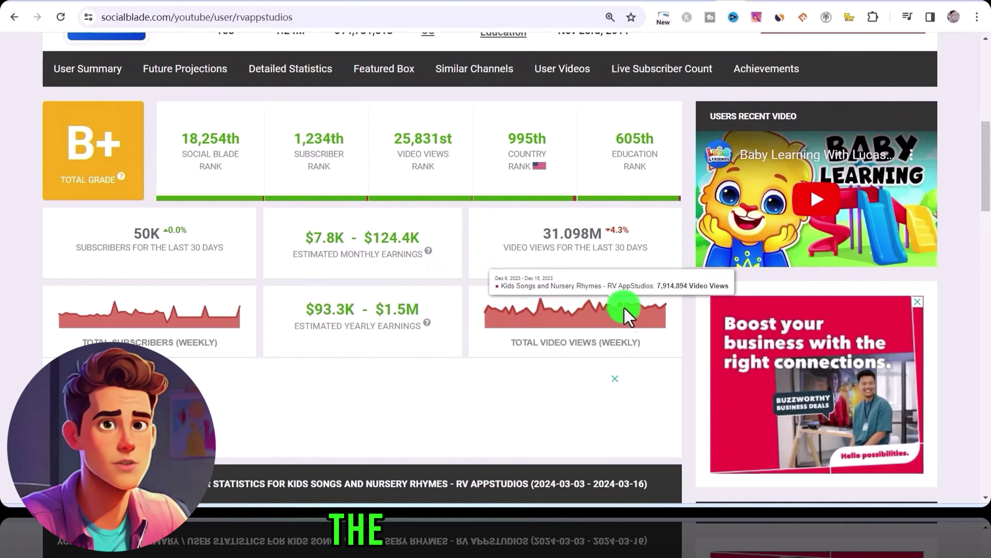
pyautogui.moveTo(554, 328)
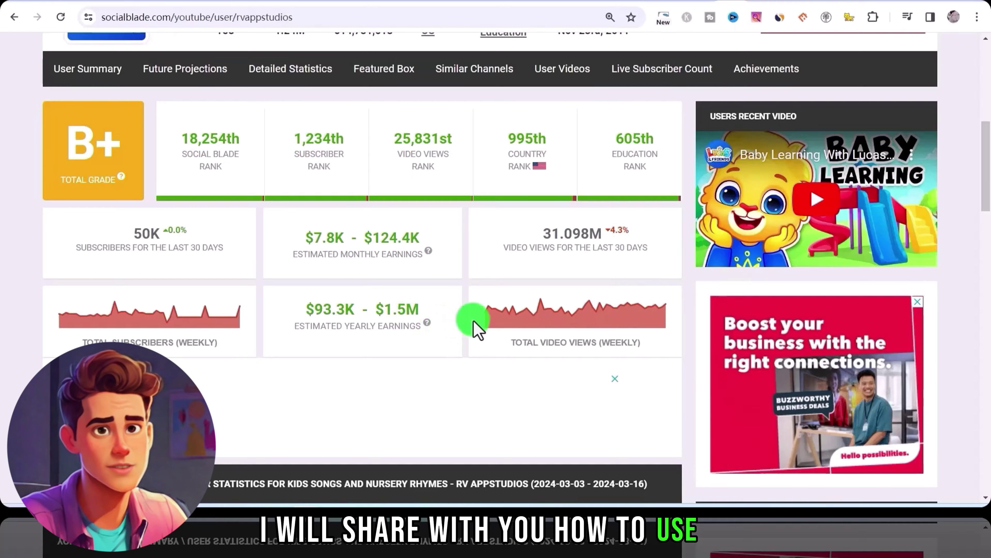
# - Switch to the AI tools link page and open ChatGPT from the CHATGPT intelligent chat tool list
pyautogui.scroll(-1, 474, 320)
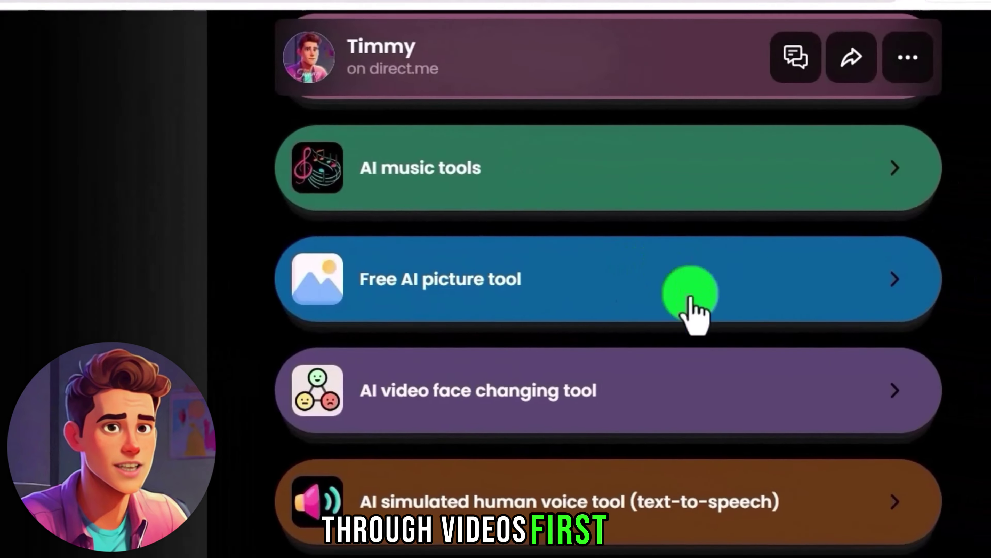
pyautogui.scroll(3, 848, 288)
pyautogui.scroll(3, 760, 270)
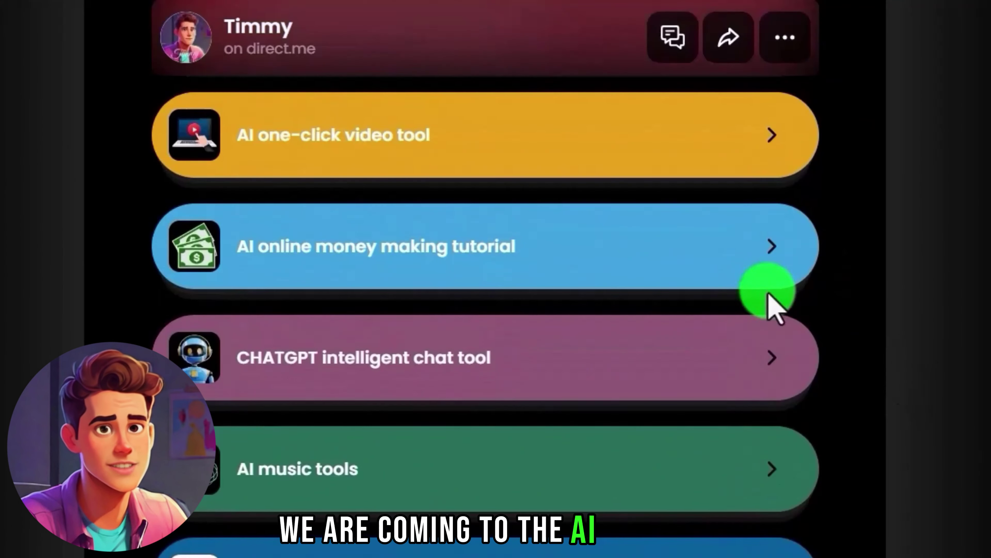
pyautogui.click(390, 350)
pyautogui.scroll(-3, 186, 347)
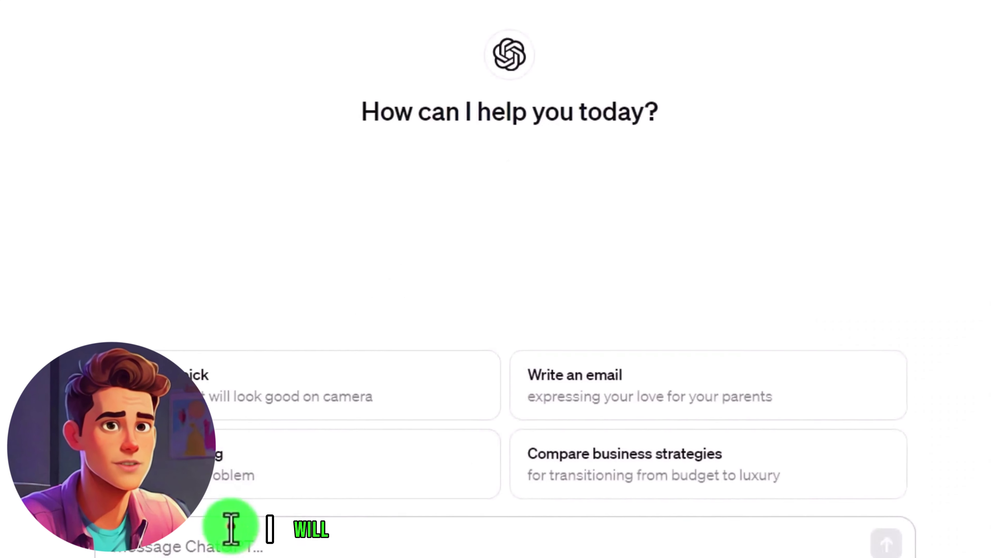
# - Submit the prompt "Learning video for children learning letters among animals Write a script" to ChatGPT, without trailing blank lines
pyautogui.click(252, 476)
pyautogui.hotkey('ctrl', 'v')
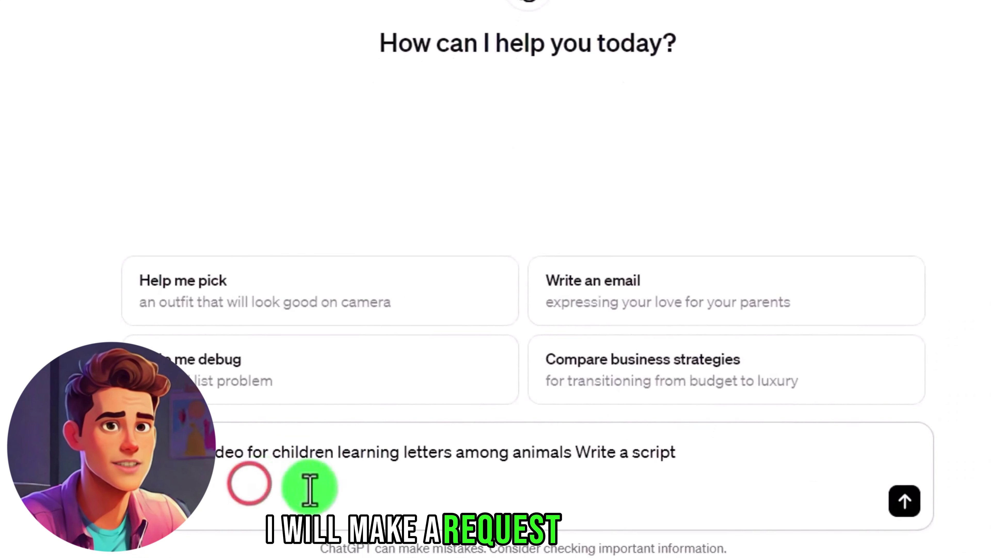
pyautogui.press('BackSpace')
pyautogui.press('BackSpace')
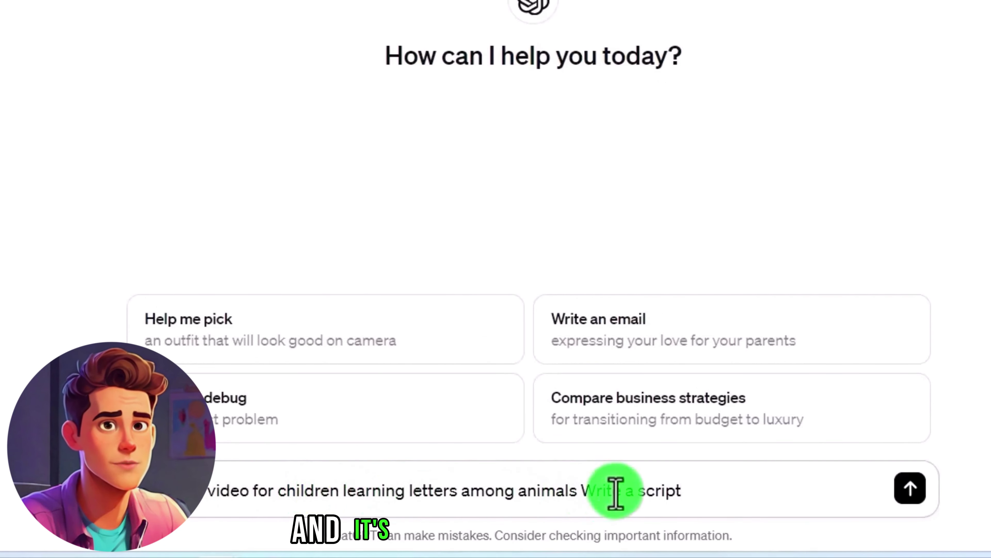
pyautogui.press('Return')
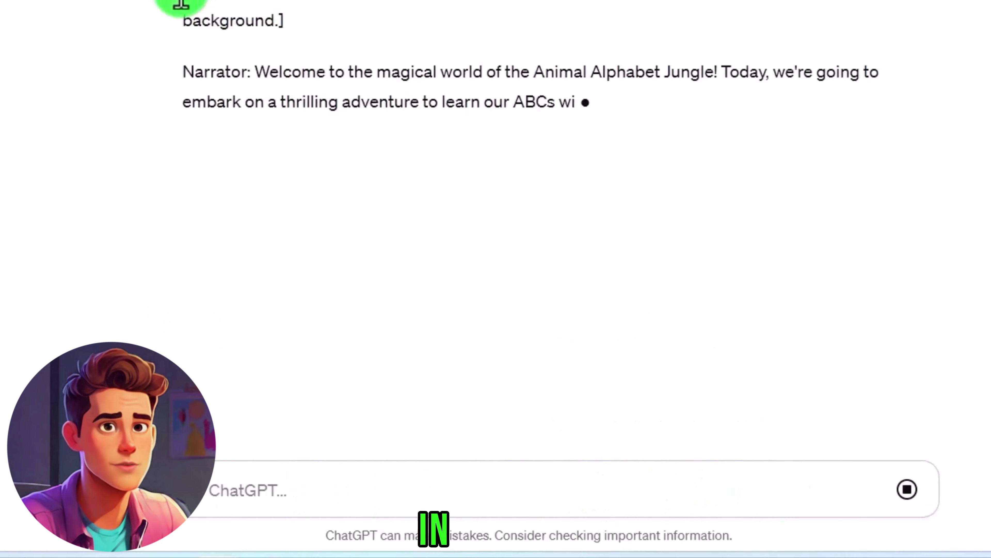
# - Read through the generated Animal Alphabet Jungle script, from the opening scene and narrator dialogue to the closing scene
pyautogui.scroll(-5, 449, 288)
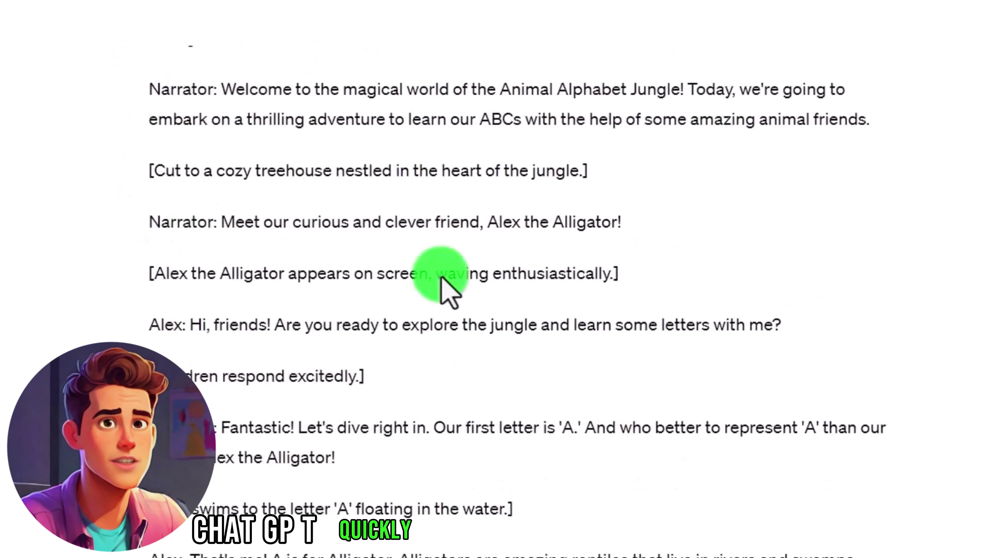
pyautogui.scroll(7, 549, 327)
pyautogui.scroll(1, 546, 317)
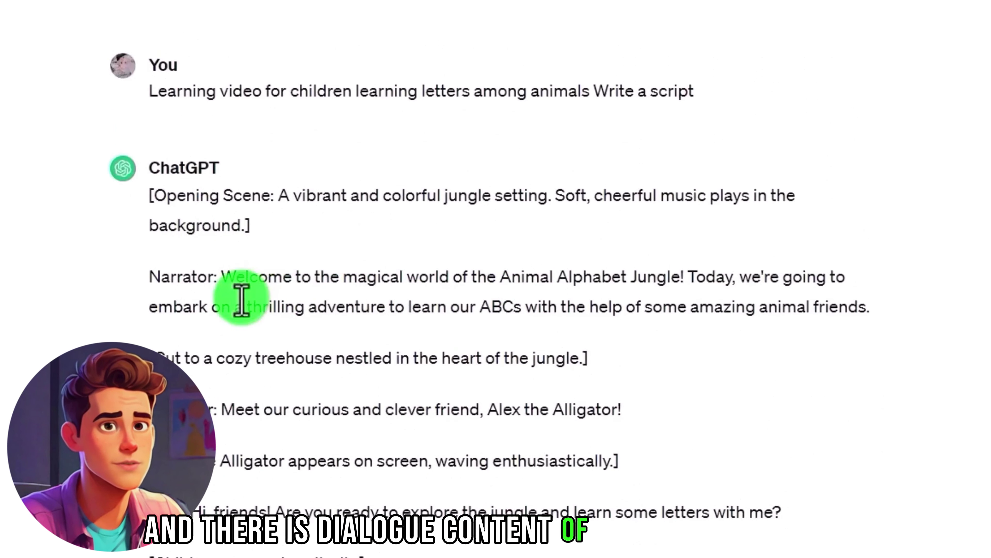
pyautogui.scroll(-5, 312, 379)
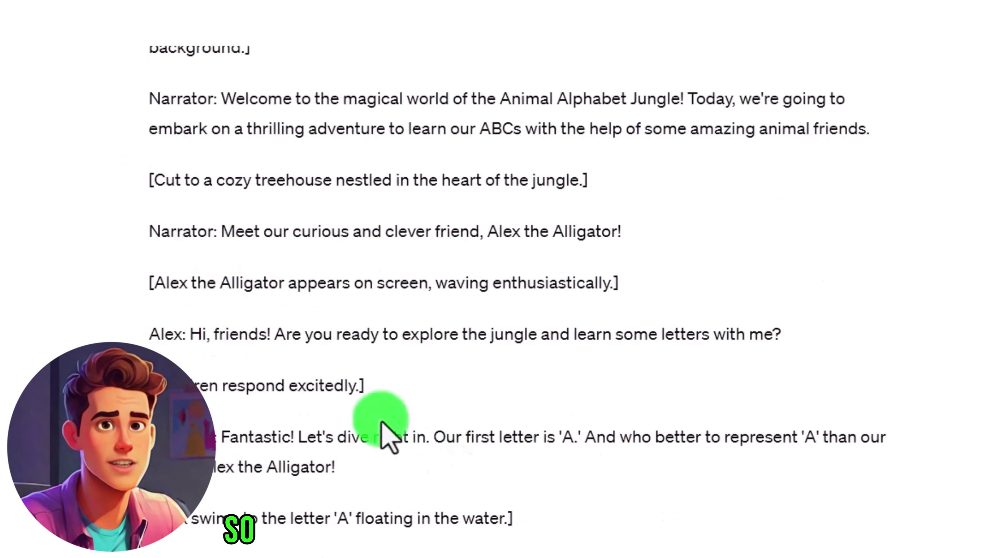
pyautogui.scroll(4, 325, 377)
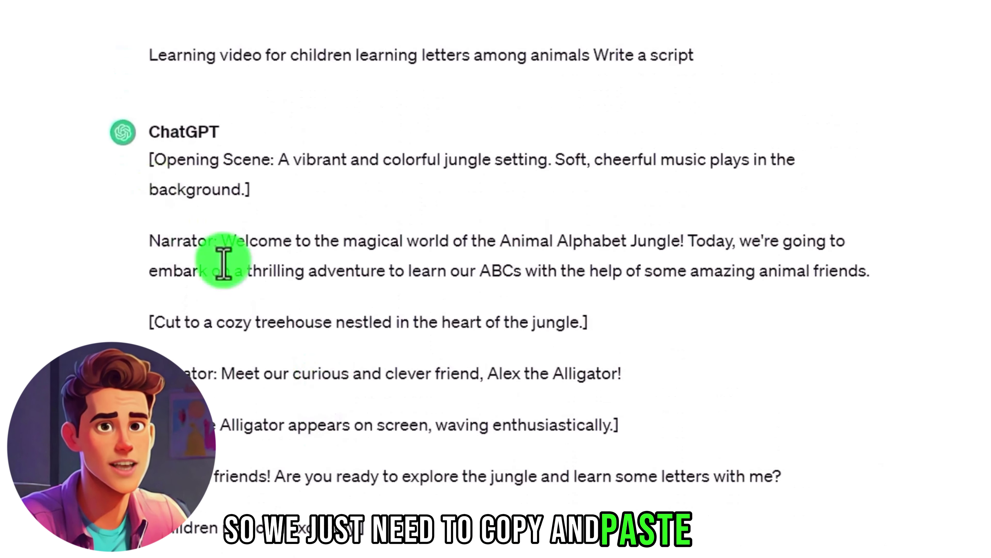
pyautogui.scroll(-4, 298, 385)
pyautogui.scroll(-20, 299, 385)
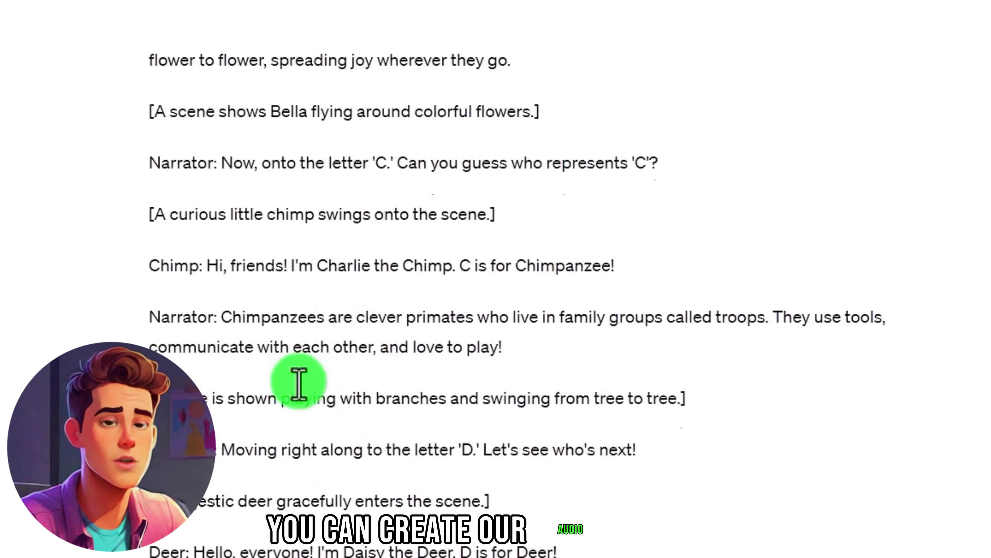
pyautogui.scroll(-14, 299, 385)
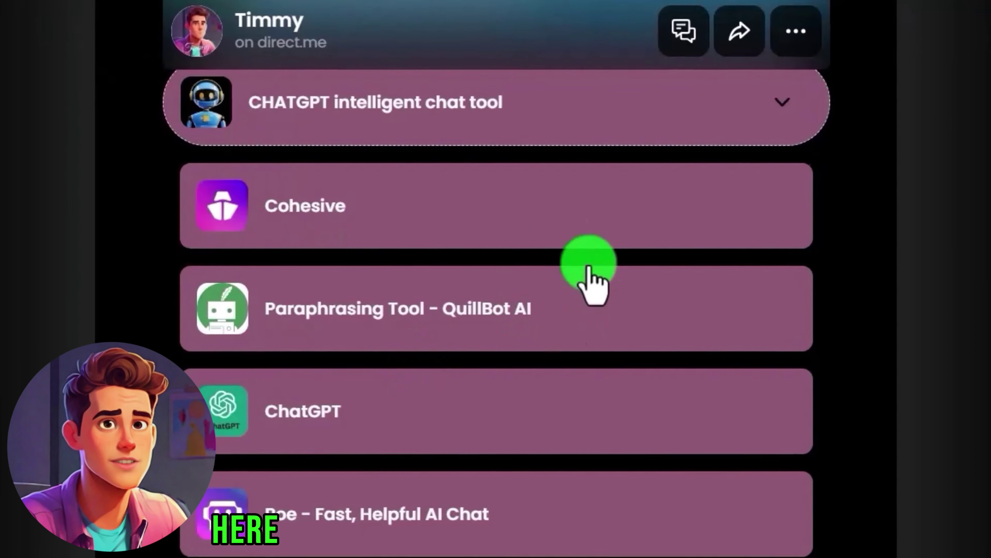
pyautogui.scroll(-1, 586, 276)
# - Return to the AI tools link page and open murf from the AI simulated human voice tool (text-to-speech) list
pyautogui.click(445, 41)
pyautogui.scroll(4, 531, 145)
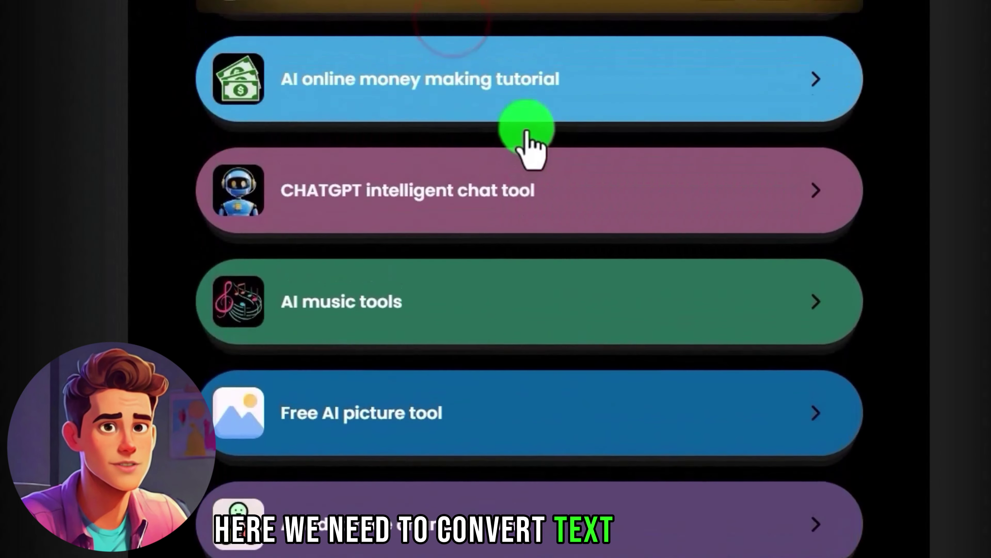
pyautogui.scroll(1, 526, 133)
pyautogui.scroll(-3, 429, 371)
pyautogui.click(498, 420)
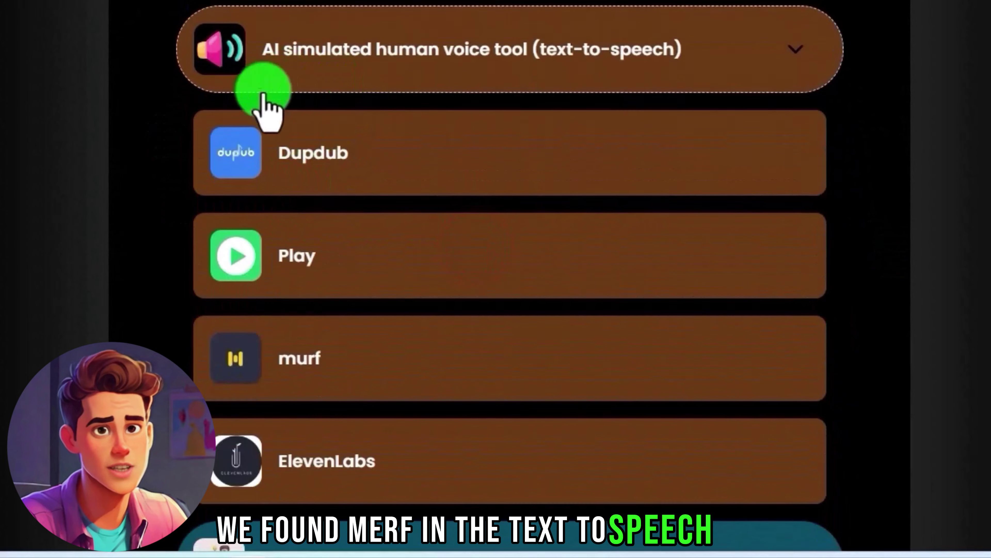
pyautogui.click(303, 324)
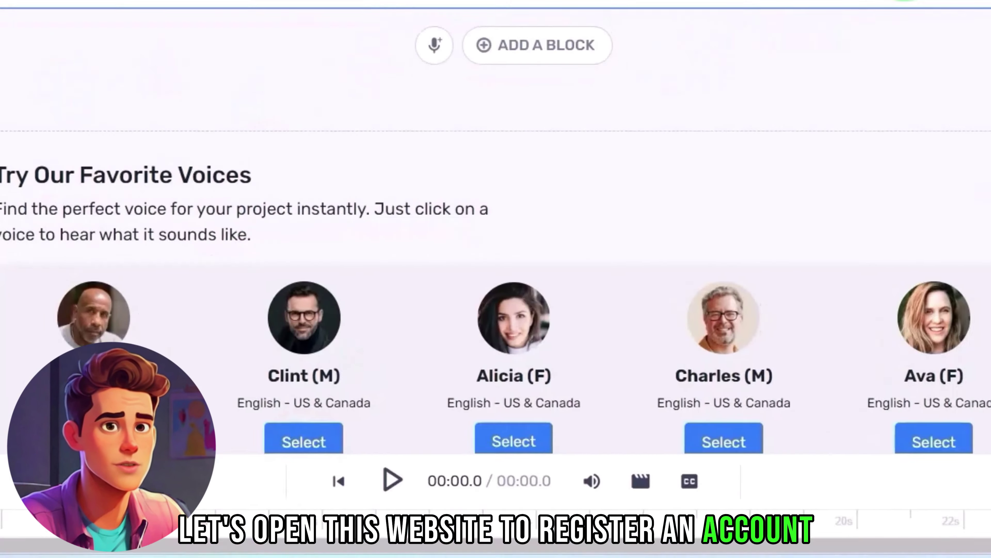
pyautogui.click(100, 156)
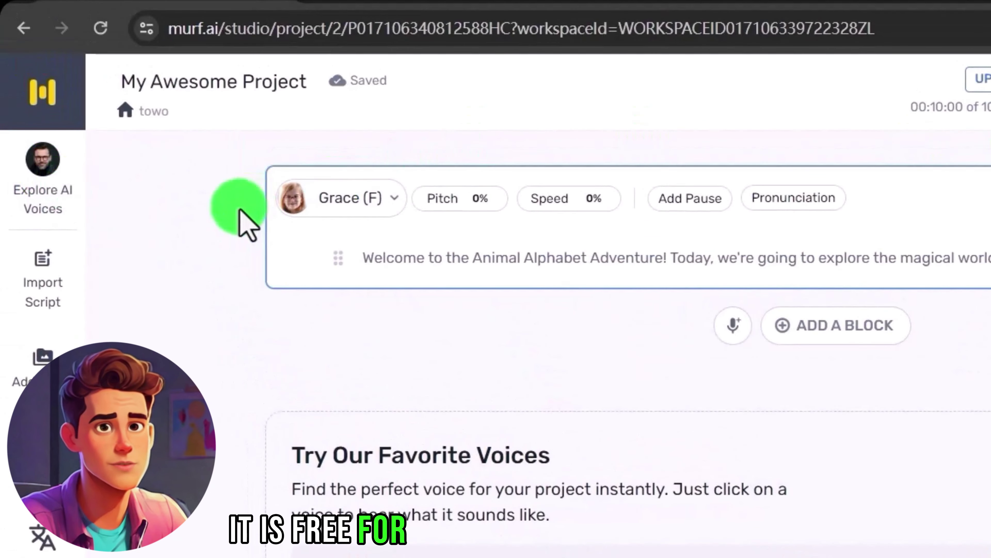
# - Open the AI voice library and filter the English - US & Canada voices by the Kid age group
pyautogui.click(32, 192)
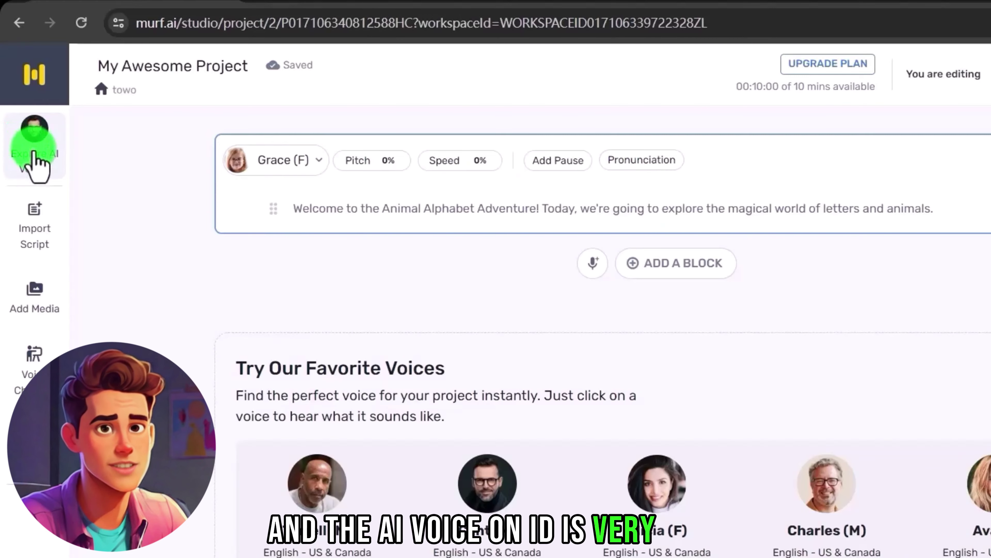
pyautogui.click(35, 132)
pyautogui.scroll(2, 429, 252)
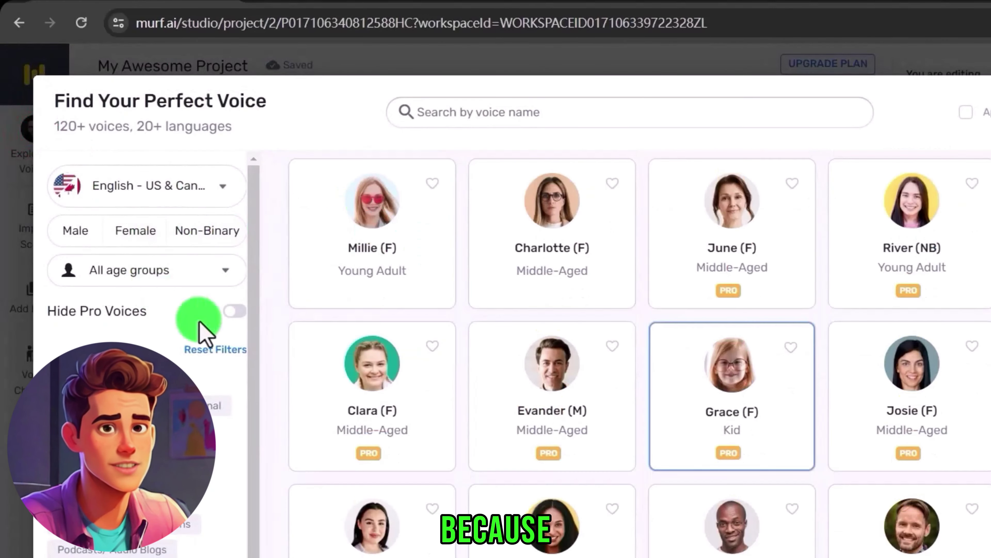
pyautogui.click(206, 273)
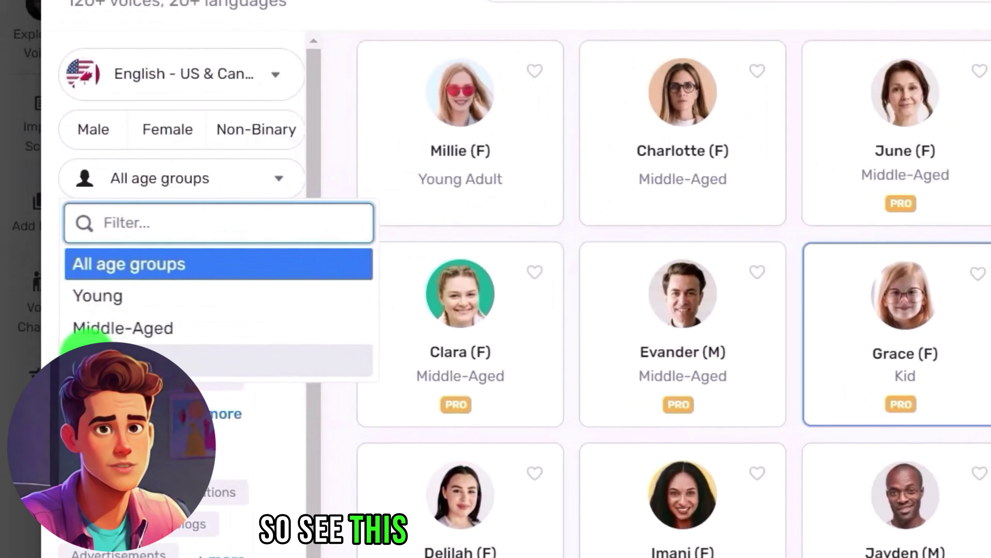
pyautogui.click(90, 359)
# - Preview the kid voices Oliver and Hannah to compare how they sound
pyautogui.moveTo(617, 137)
pyautogui.moveTo(497, 166)
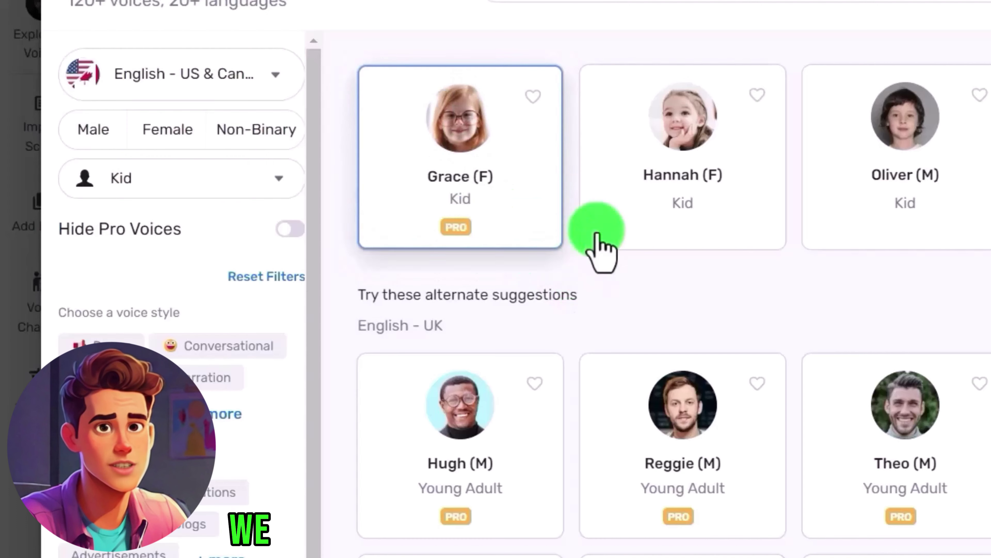
pyautogui.moveTo(847, 197)
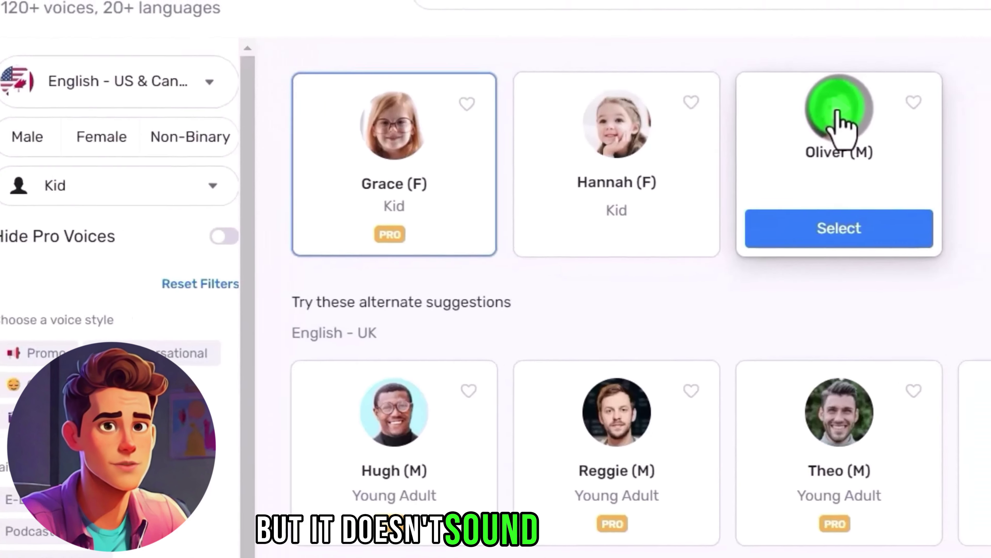
pyautogui.click(690, 115)
pyautogui.click(503, 133)
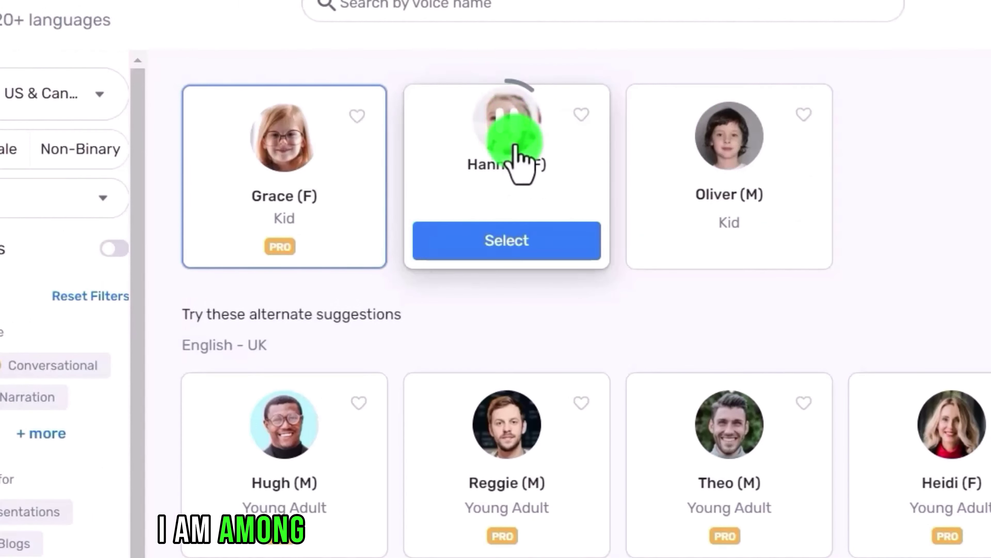
pyautogui.click(499, 121)
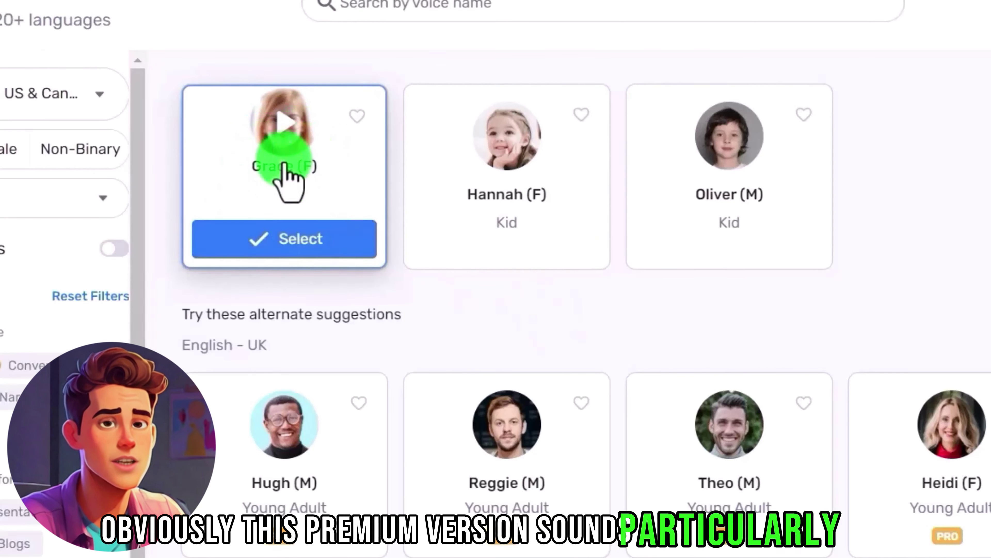
# - Select the Grace voice and paste the script into the project, split by paragraphs
pyautogui.click(295, 233)
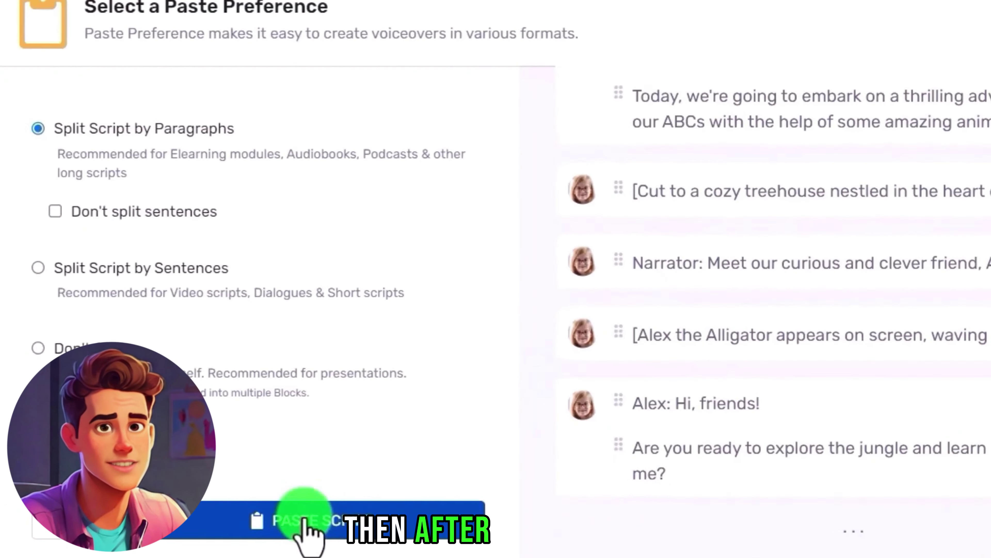
pyautogui.click(164, 531)
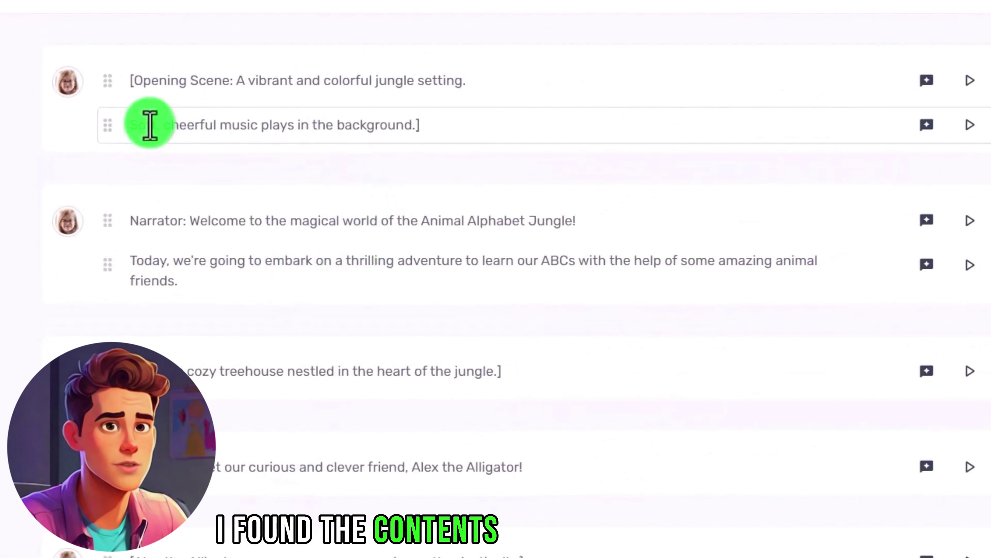
pyautogui.click(493, 79)
pyautogui.click(691, 184)
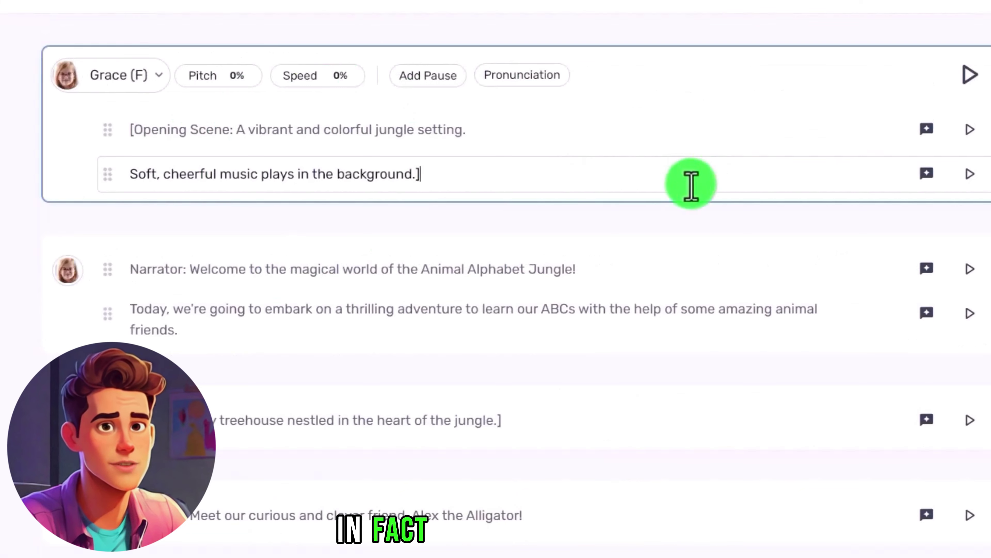
# - Delete the opening scene description block and remove the "Narrator:" label from the welcome line
pyautogui.click(922, 68)
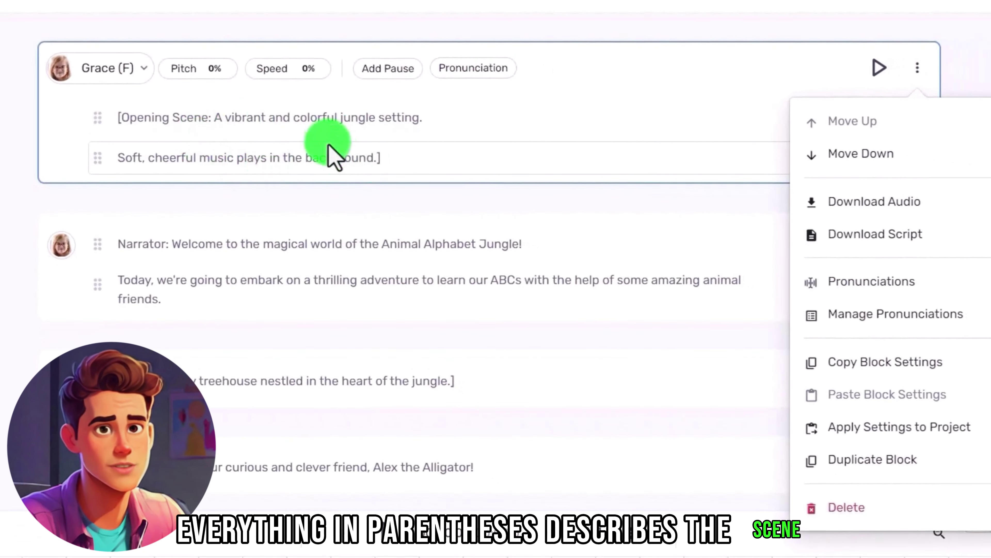
pyautogui.click(843, 507)
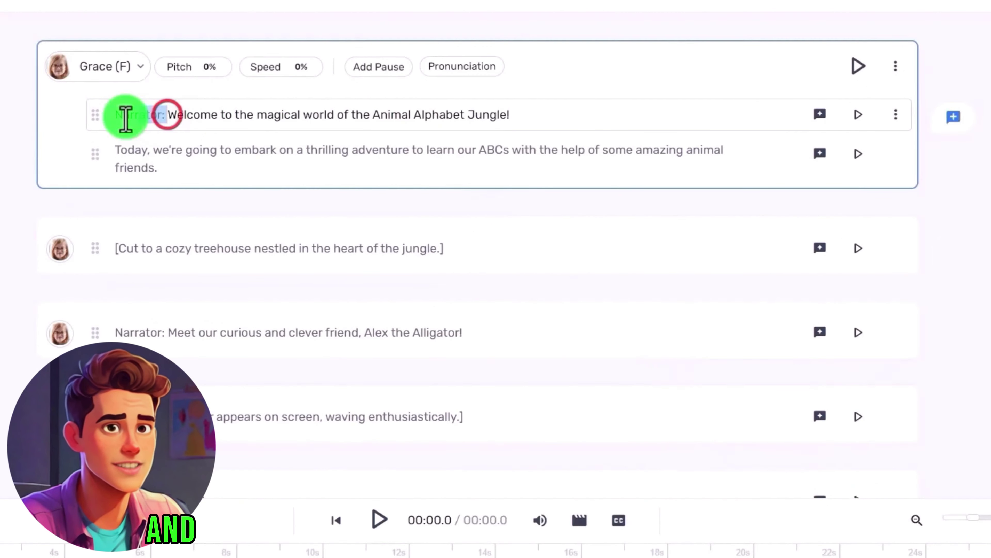
pyautogui.moveTo(148, 119); pyautogui.dragTo(167, 116)
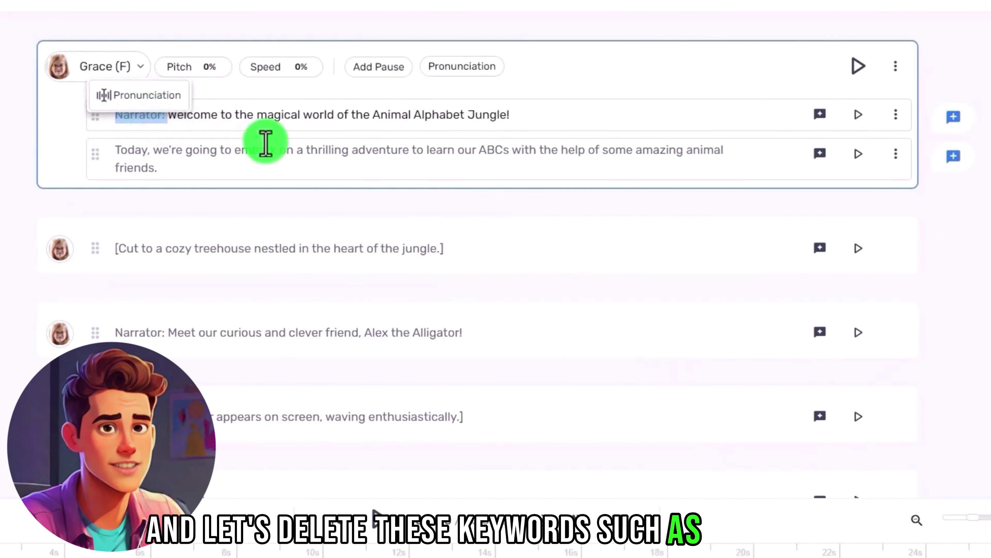
pyautogui.press('BackSpace')
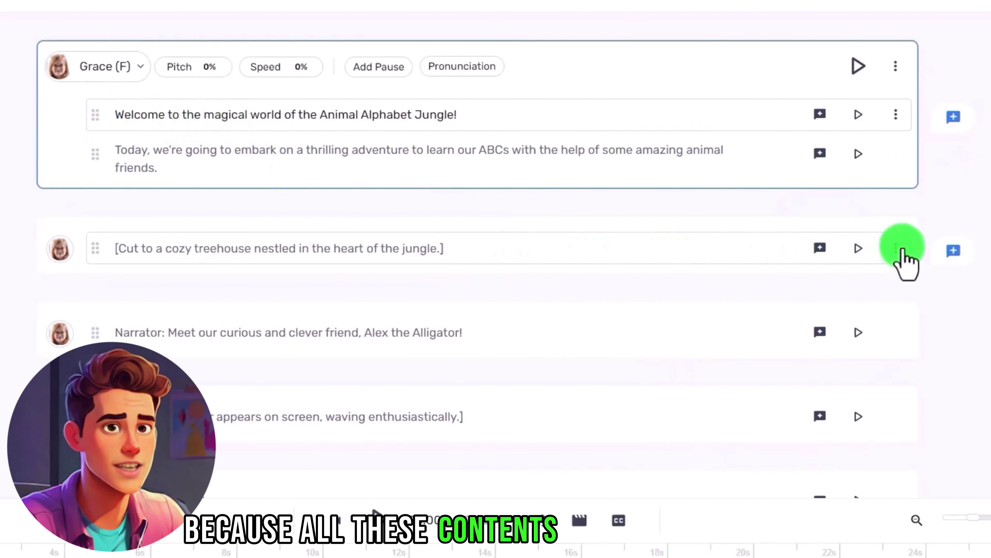
# - Delete the bracketed scene descriptions about the cozy treehouse and Alex the Alligator appearing on screen
pyautogui.click(896, 249)
pyautogui.click(809, 498)
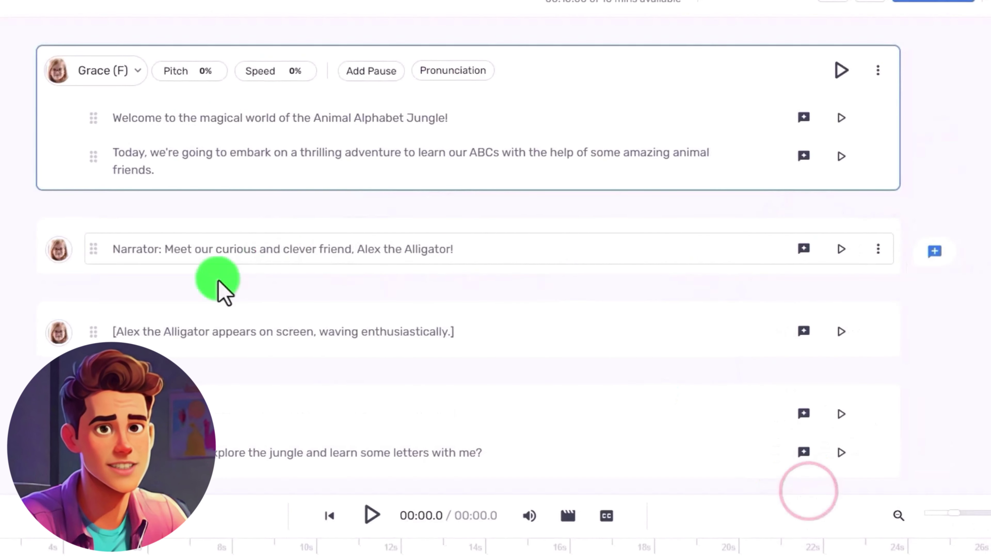
pyautogui.scroll(-1, 223, 288)
pyautogui.scroll(-3, 139, 129)
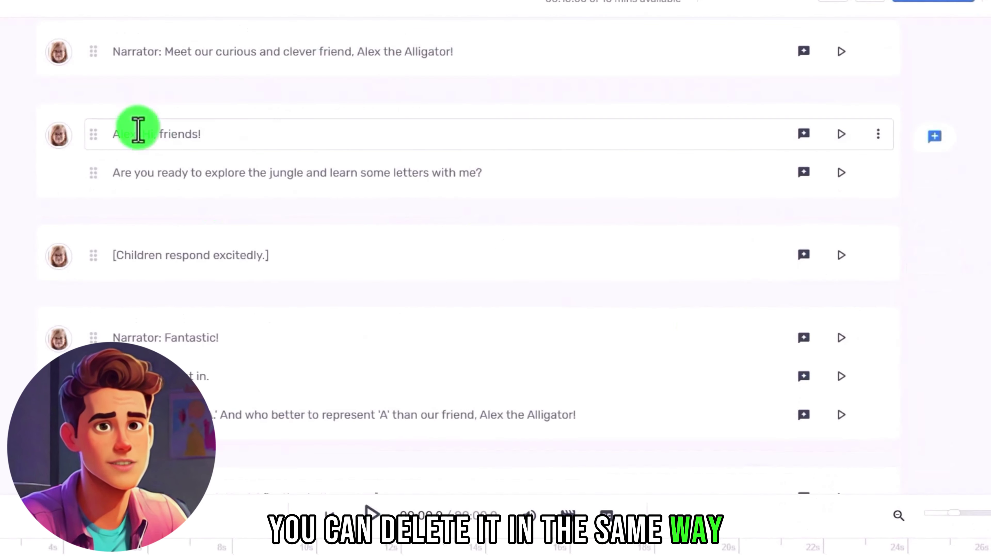
pyautogui.scroll(1, 142, 137)
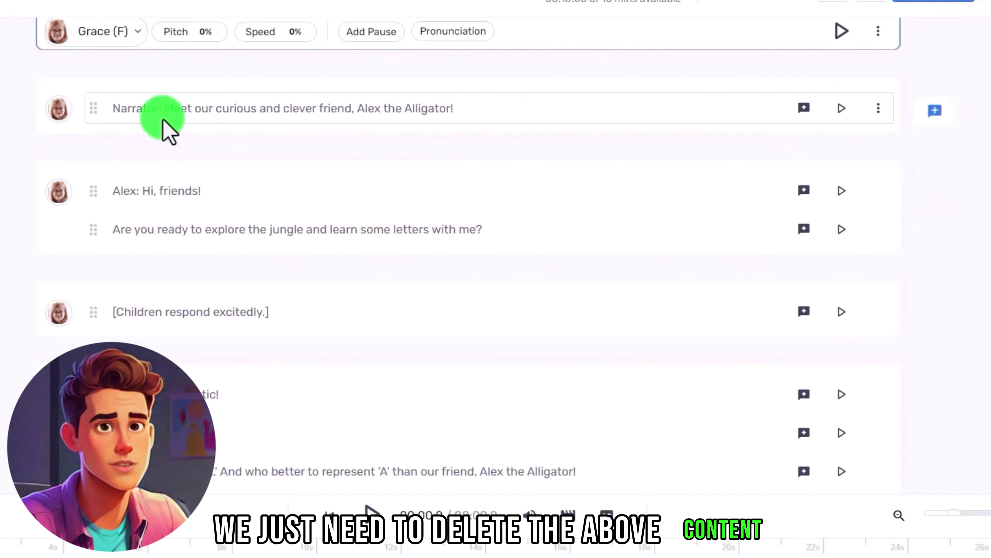
# - Choose the Grace voice for the narrator's block welcoming viewers to the Animal Alphabet Jungle
pyautogui.click(164, 108)
pyautogui.click(131, 117)
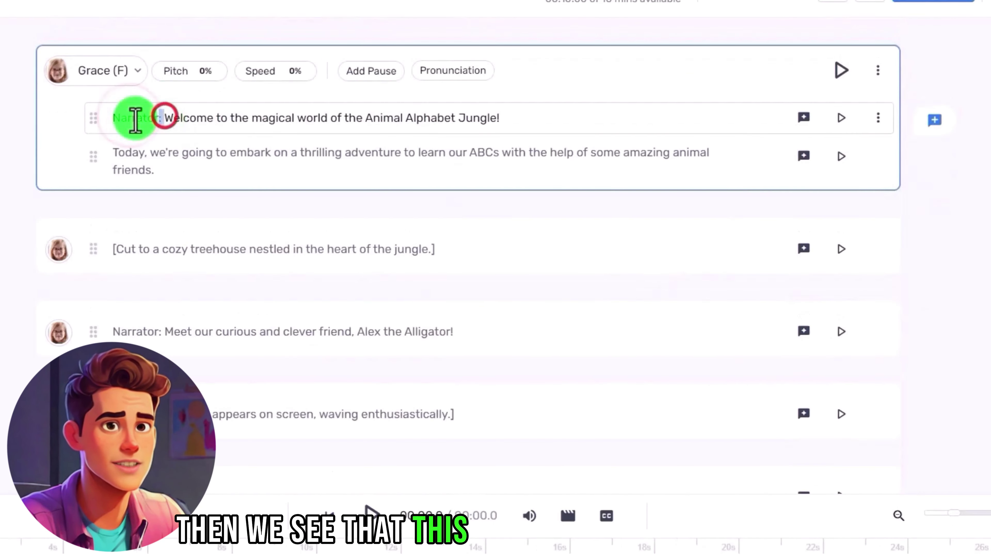
pyautogui.click(1, 110)
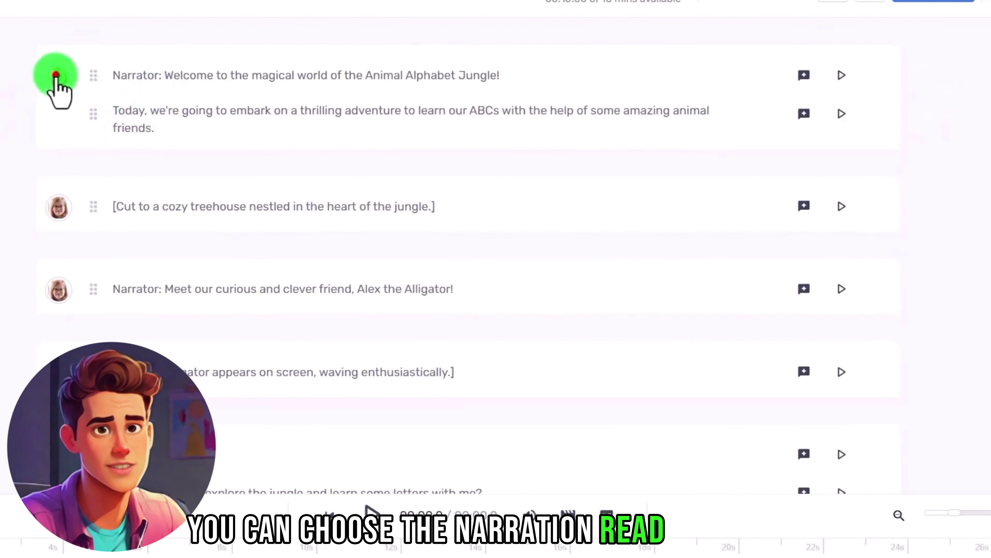
pyautogui.click(56, 75)
pyautogui.moveTo(533, 187)
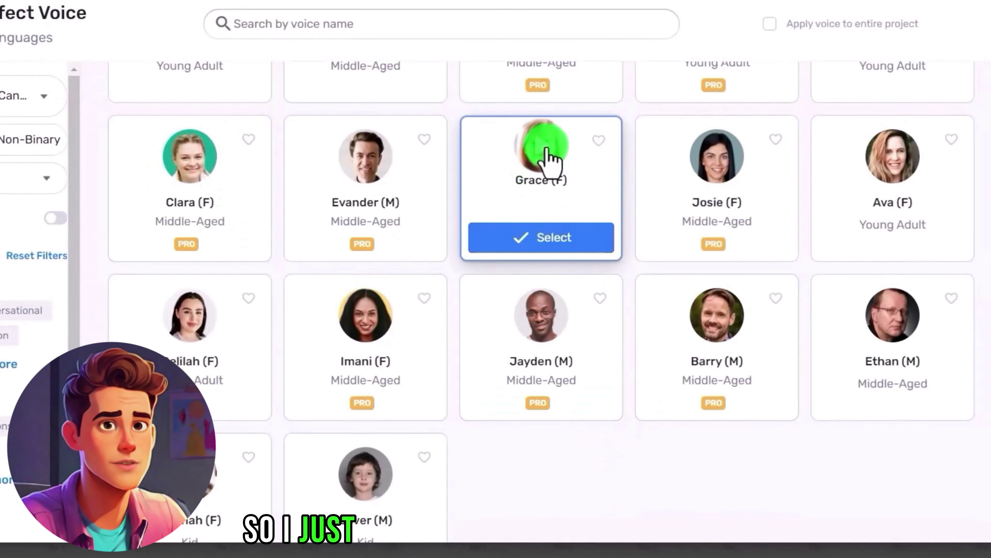
pyautogui.click(568, 239)
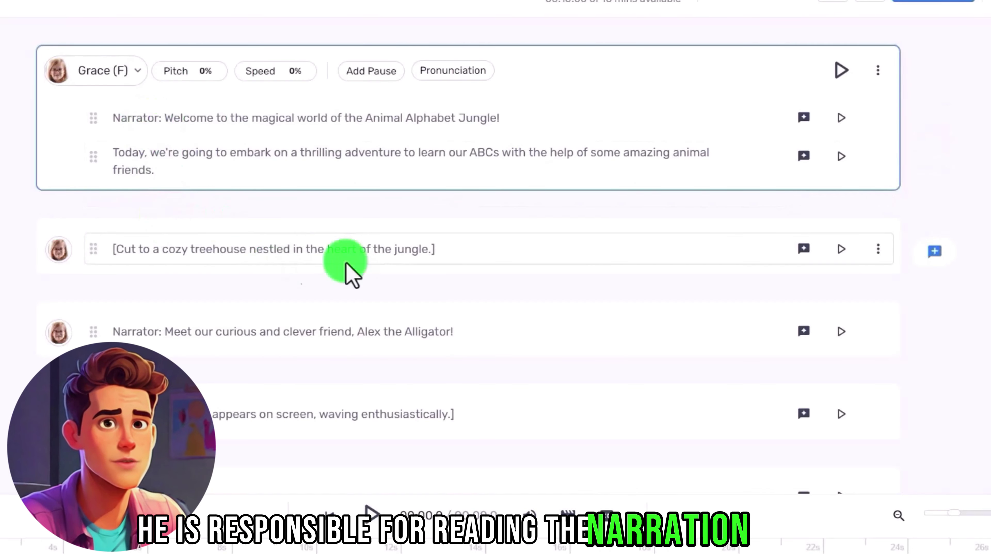
# - Delete the "[Cut to a cozy treehouse nestled in the heart of the jungle.]" line and the bracketed scene descriptions below it
pyautogui.click(878, 248)
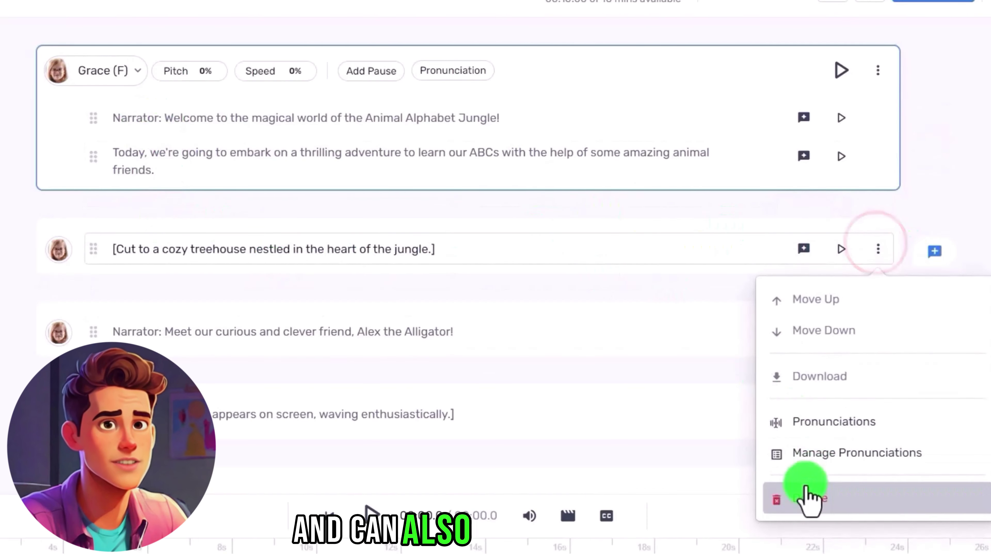
pyautogui.click(806, 497)
pyautogui.scroll(-1, 375, 250)
pyautogui.click(356, 195)
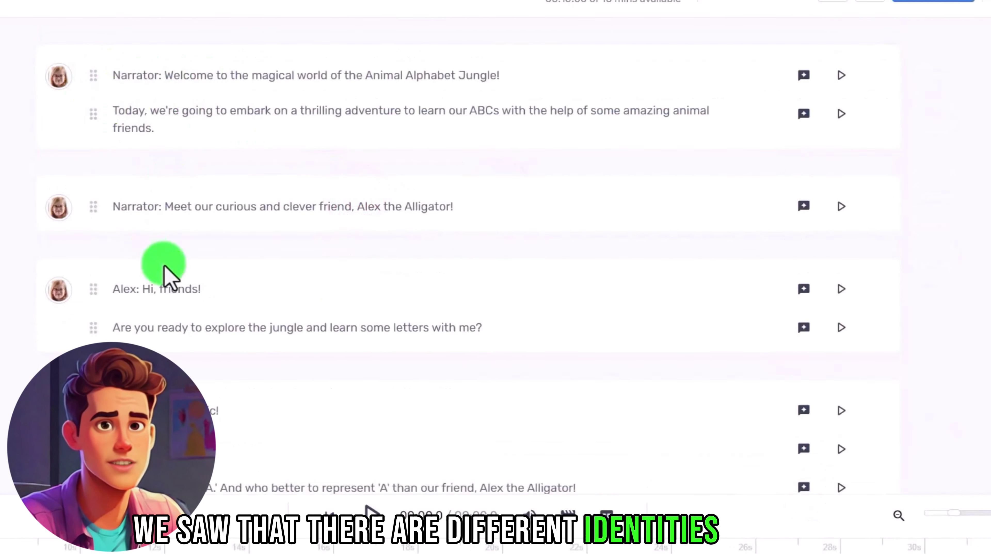
# - Assign the kid voice Oliver to Alex's block that starts with "Hi, friends!"
pyautogui.scroll(-1, 132, 117)
pyautogui.moveTo(137, 111)
pyautogui.scroll(1, 136, 111)
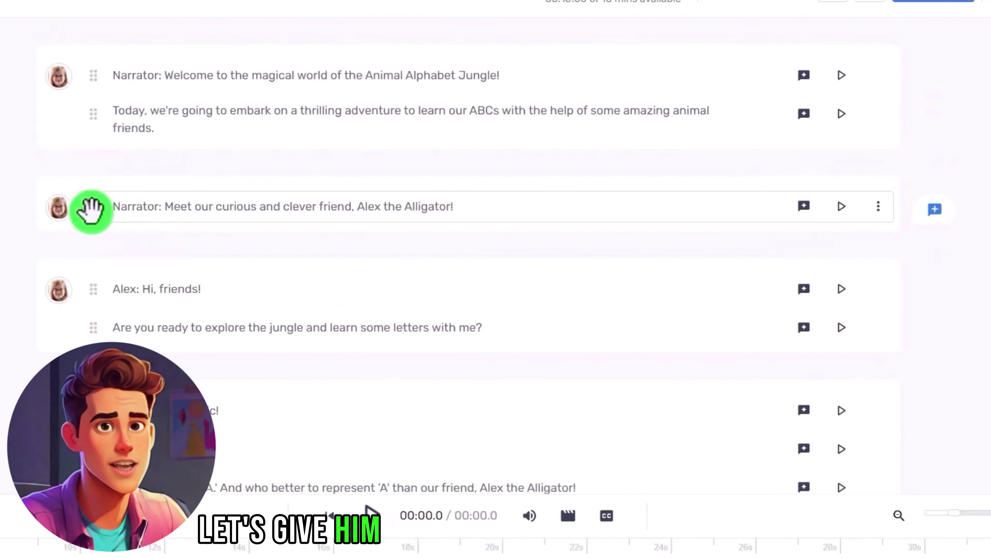
pyautogui.scroll(-1, 117, 282)
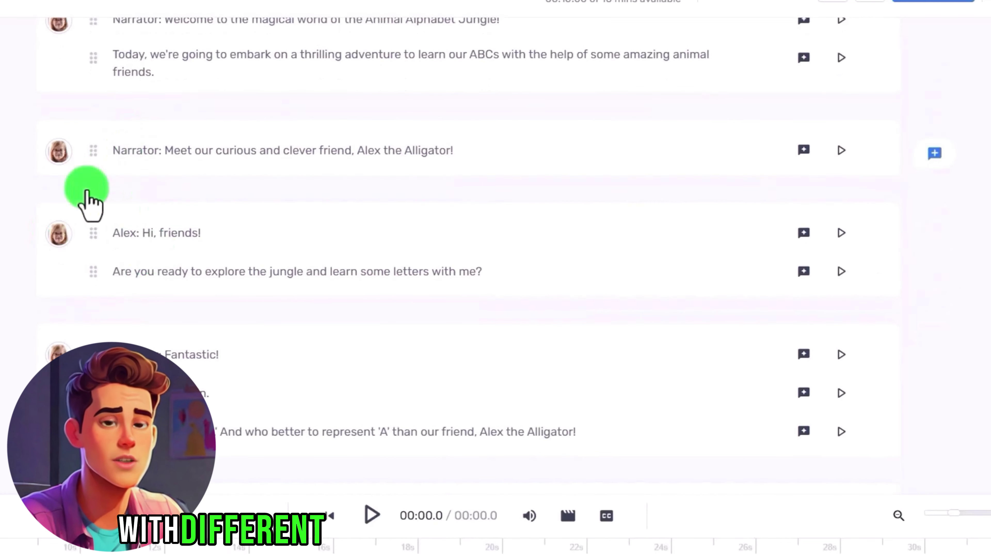
pyautogui.scroll(-1, 113, 337)
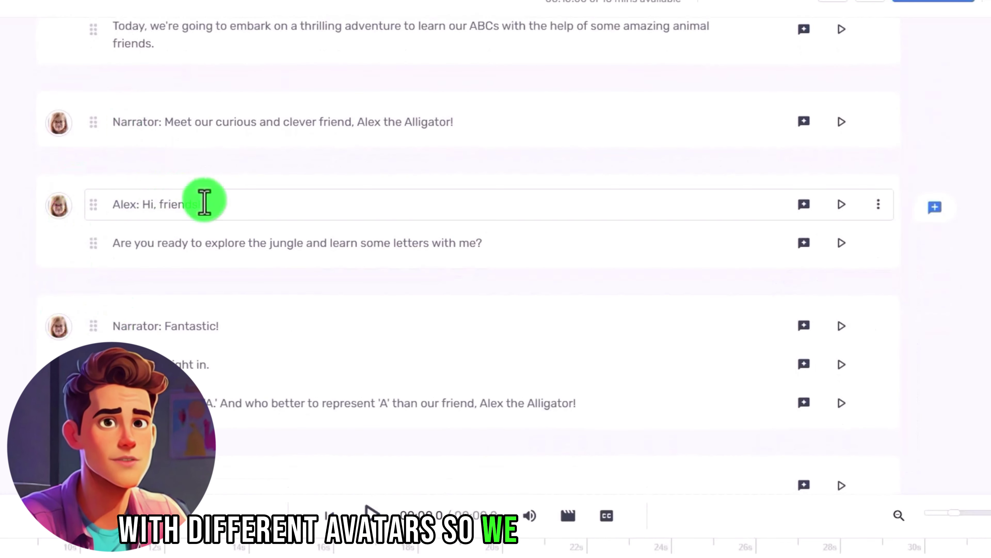
pyautogui.scroll(2, 203, 201)
pyautogui.scroll(-3, 129, 290)
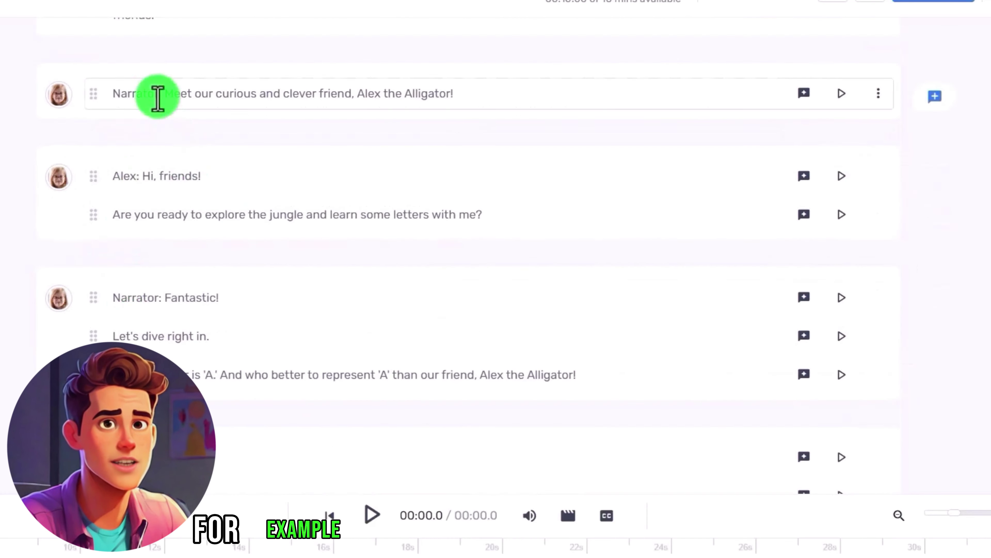
pyautogui.scroll(1, 148, 177)
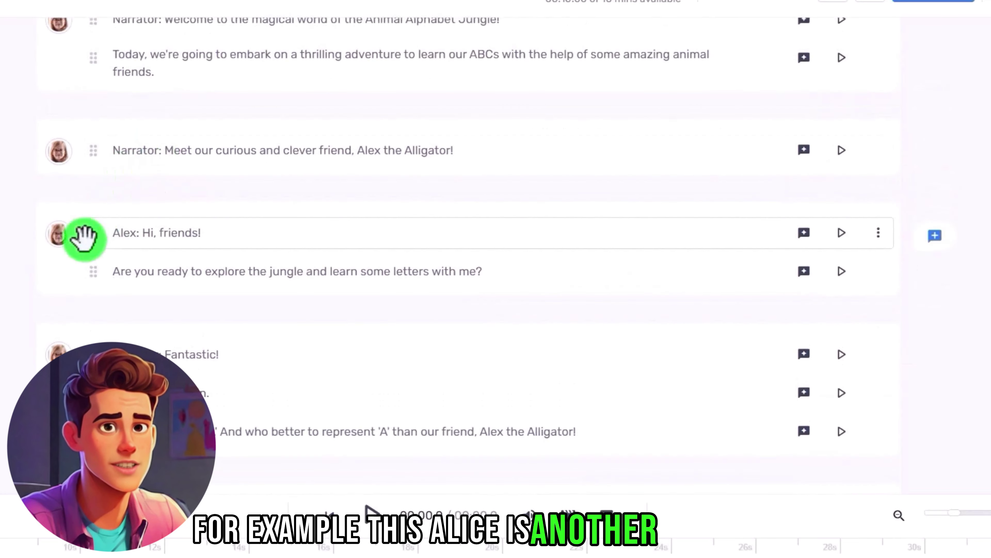
pyautogui.click(58, 236)
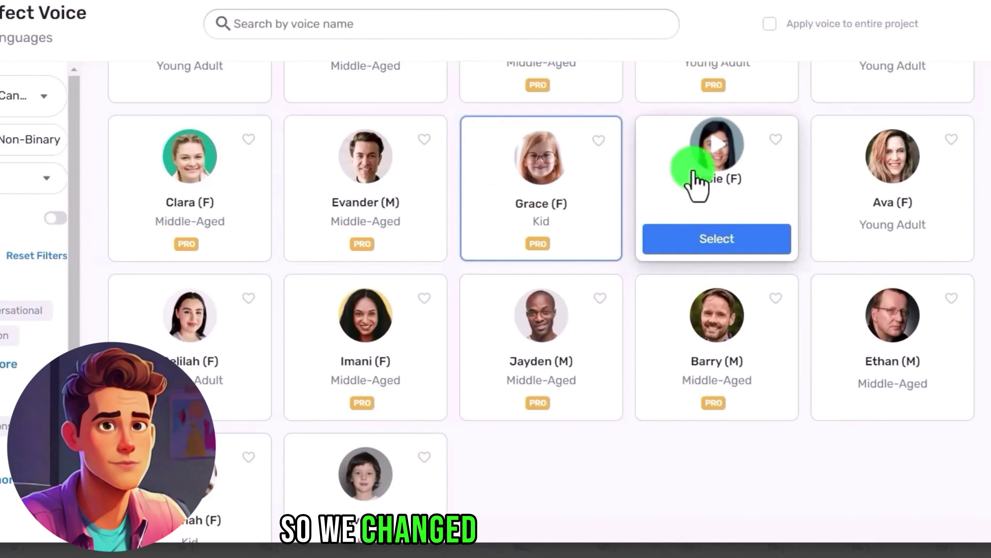
pyautogui.moveTo(569, 386)
pyautogui.scroll(-2, 564, 401)
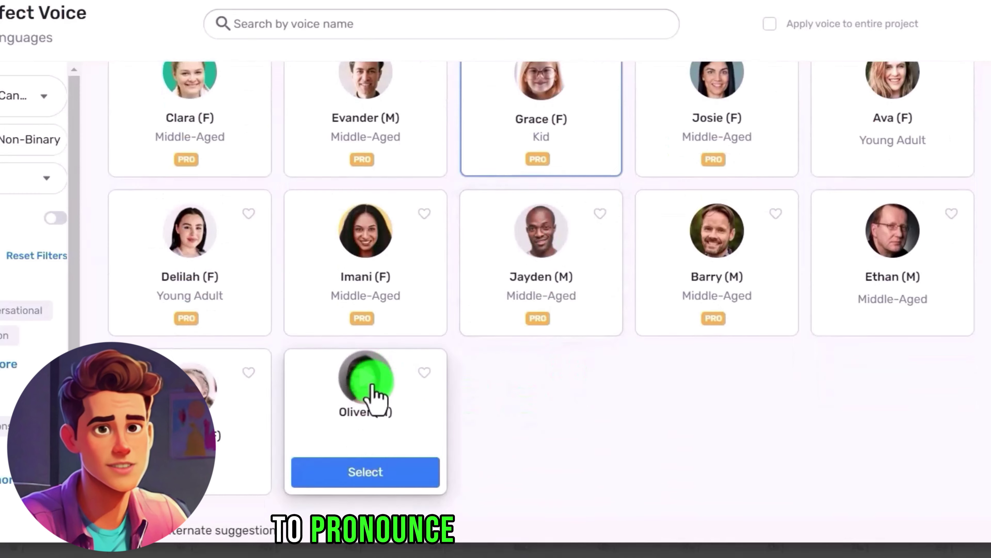
pyautogui.click(370, 472)
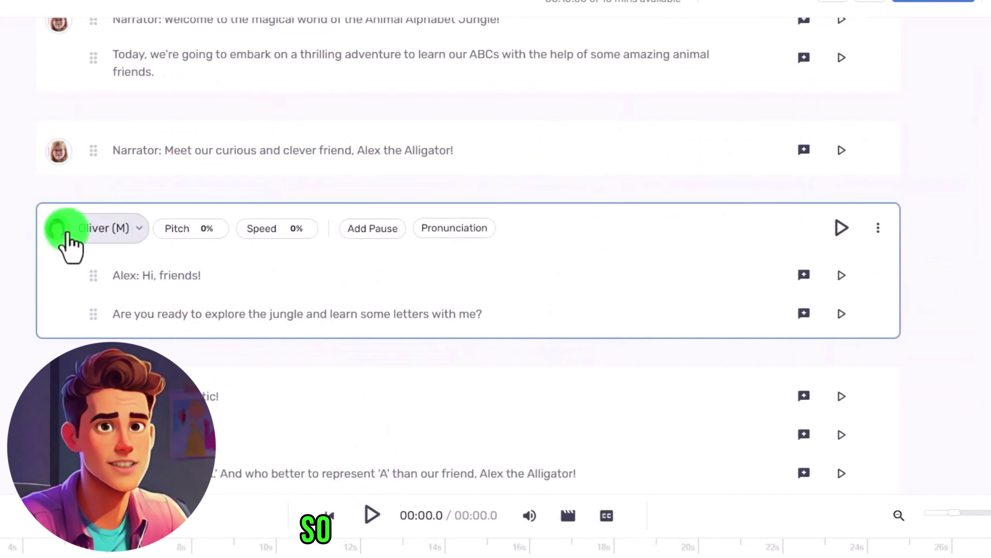
# - Assign the Oliver voice to Alex's block that starts with "That's me!" as well
pyautogui.scroll(-1, 312, 293)
pyautogui.scroll(-10, 312, 294)
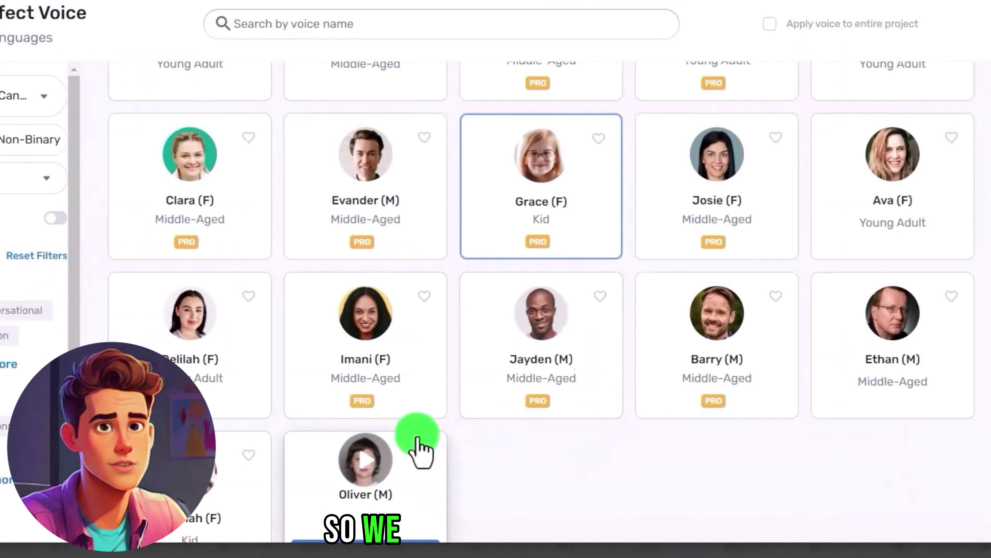
pyautogui.scroll(-3, 398, 454)
pyautogui.click(369, 443)
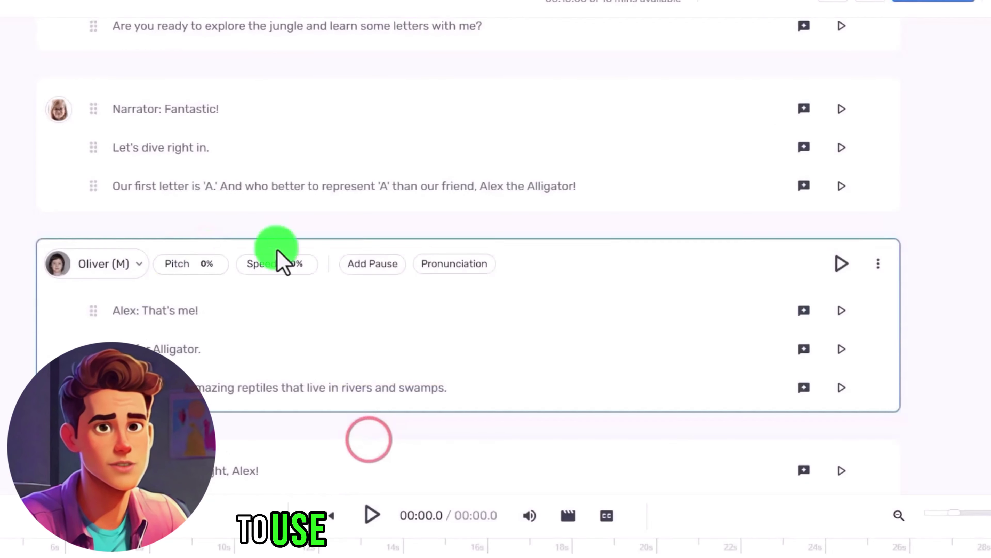
pyautogui.scroll(3, 156, 164)
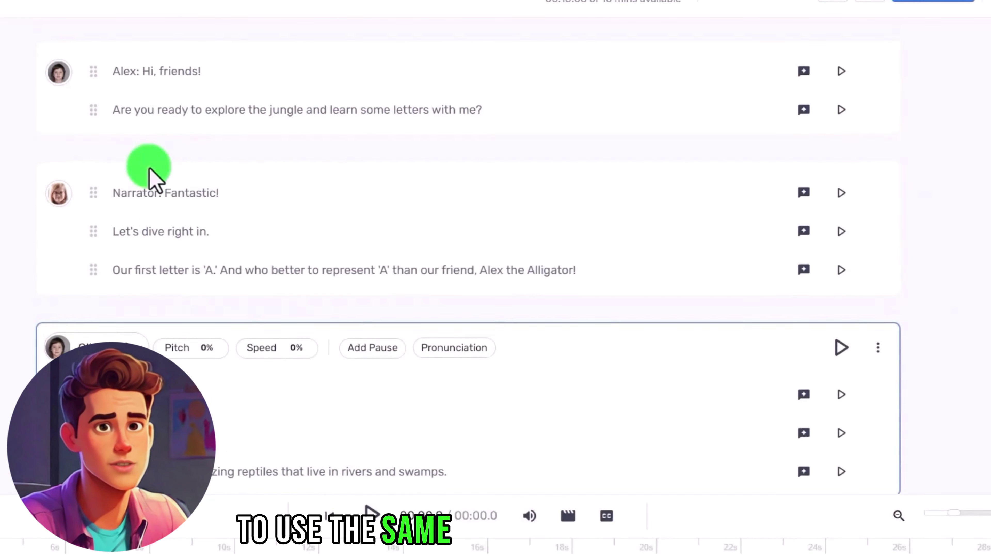
# - Assign the kid voice Hannah to the Butterfly block that starts with "Hello, everyone!"
pyautogui.scroll(-8, 89, 328)
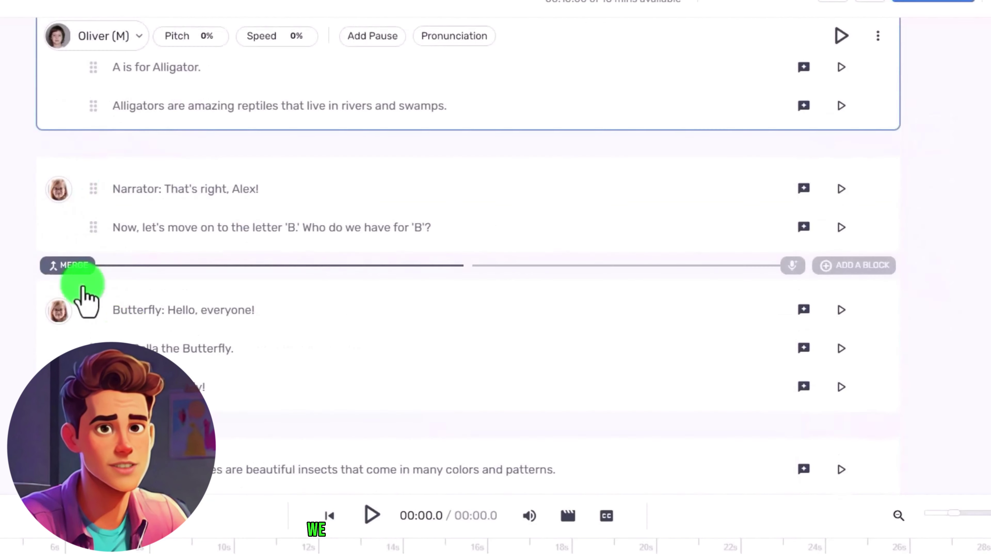
pyautogui.click(54, 309)
pyautogui.scroll(-3, 309, 337)
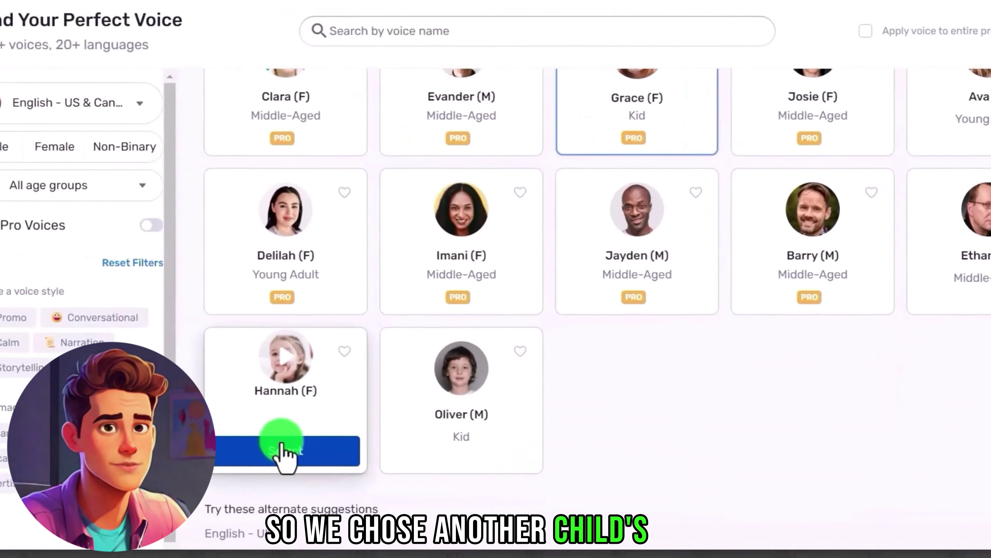
pyautogui.click(283, 452)
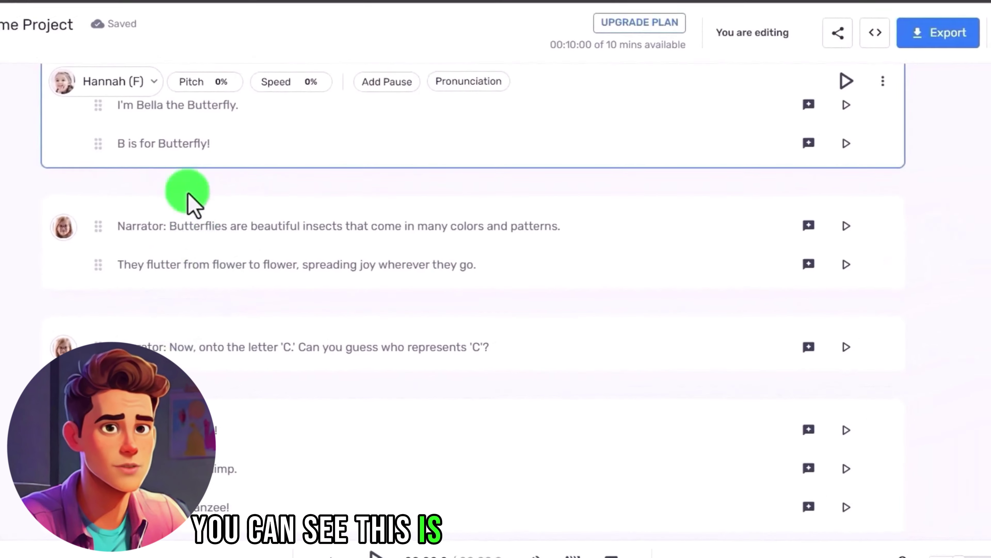
# - Check the voices assigned to the speakers and generate the audio for the whole project
pyautogui.scroll(1, 251, 222)
pyautogui.scroll(-3, 225, 353)
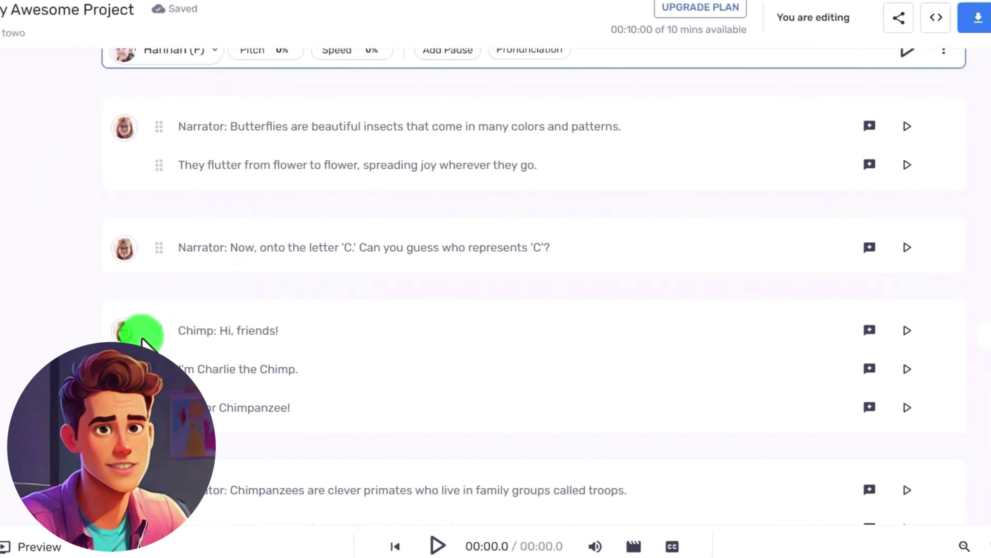
pyautogui.scroll(10, 581, 355)
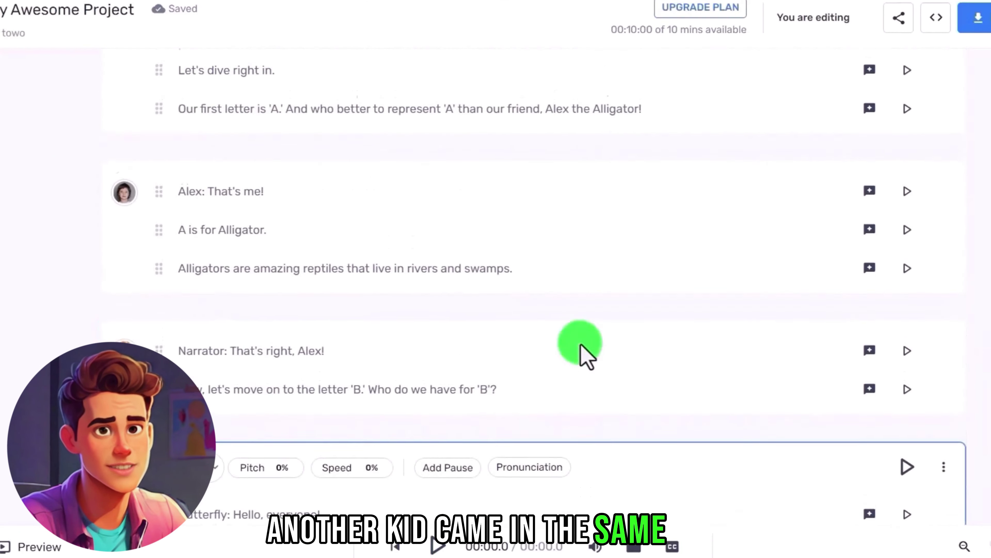
pyautogui.scroll(-10, 215, 354)
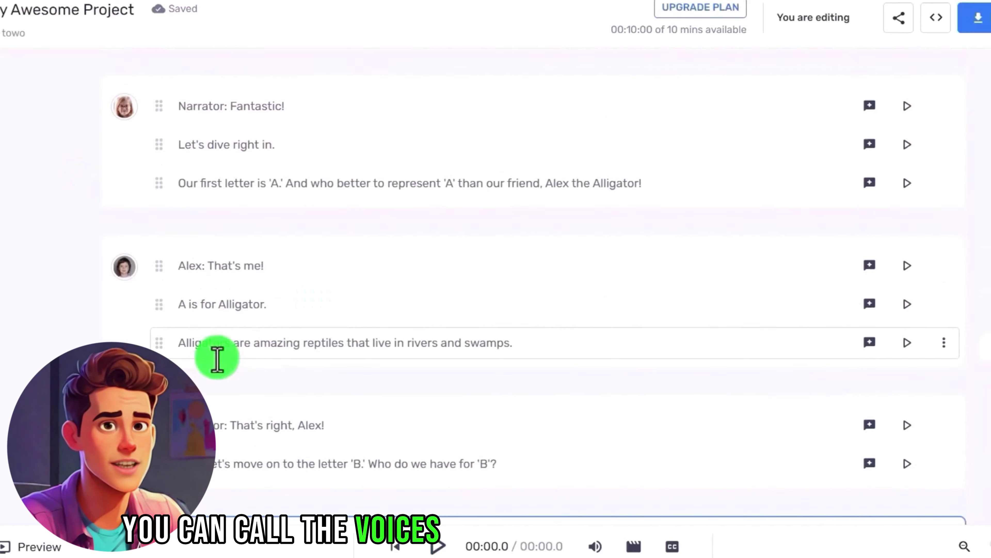
pyautogui.scroll(15, 896, 210)
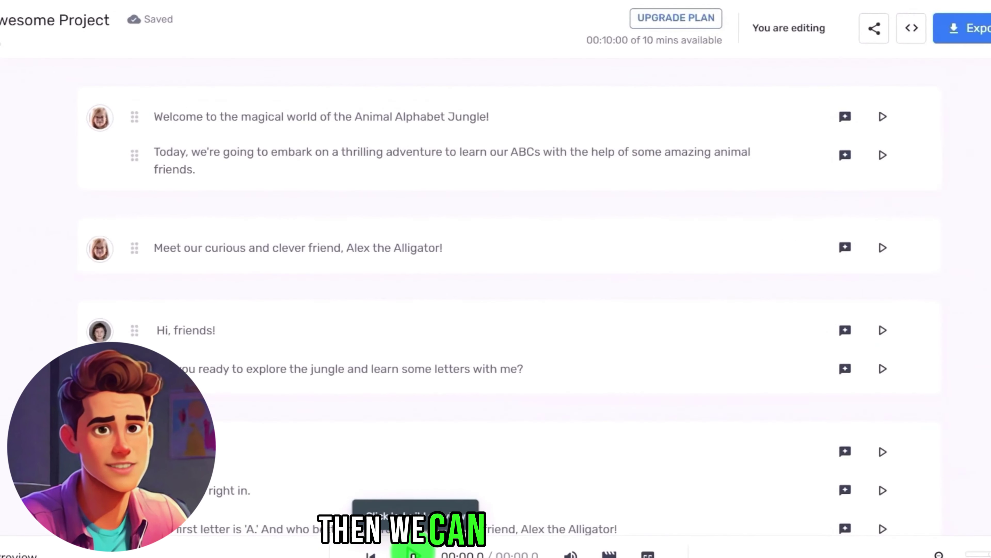
pyautogui.click(327, 552)
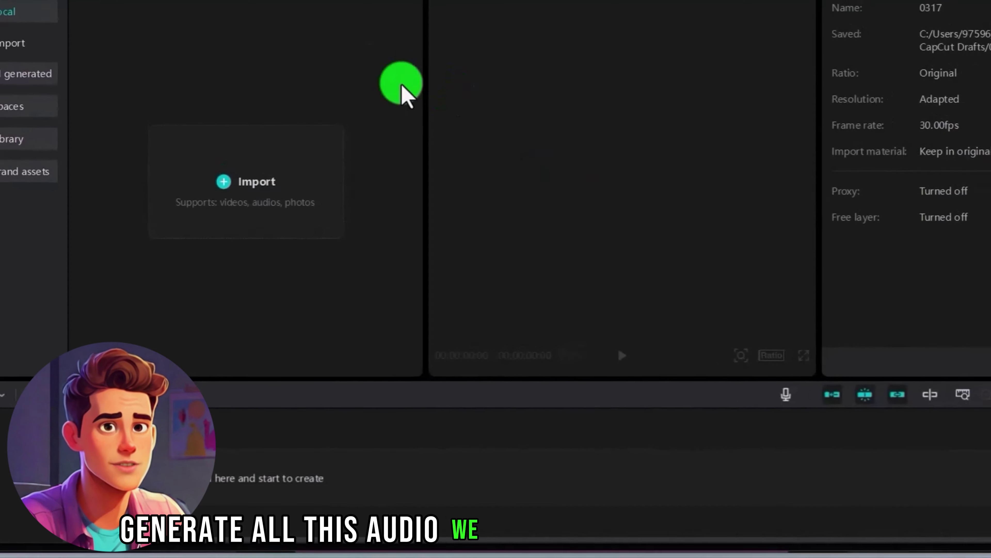
# - Switch to CapCut and place the imported voiceover child.mp3 on the timeline
pyautogui.click(239, 12)
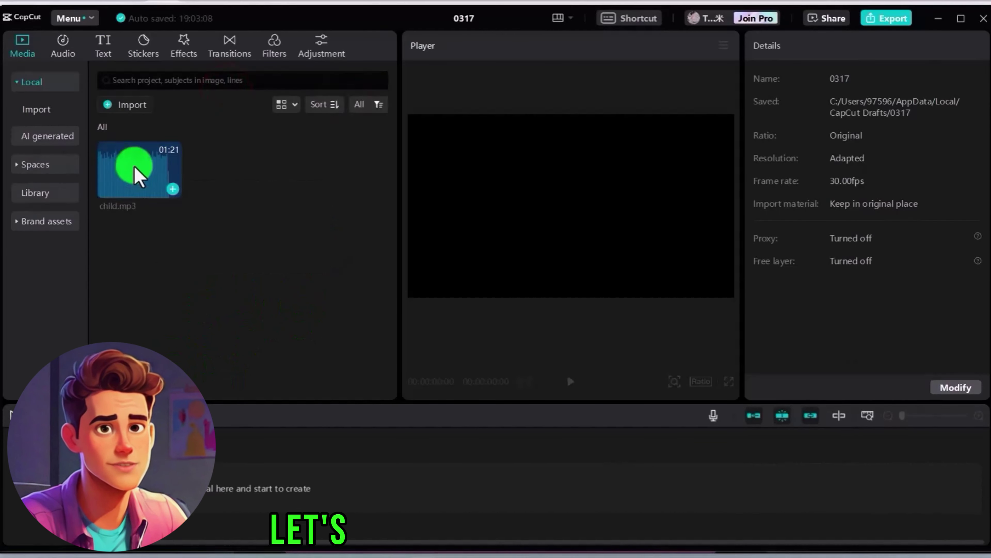
pyautogui.moveTo(139, 176); pyautogui.dragTo(234, 488)
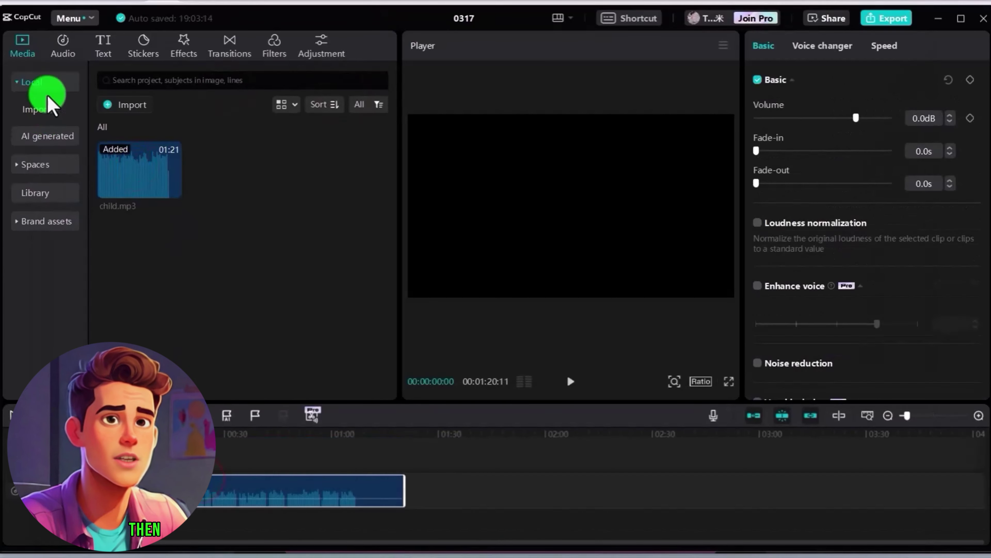
# - Generate captions for the voiceover with Auto lyrics in English
pyautogui.click(97, 47)
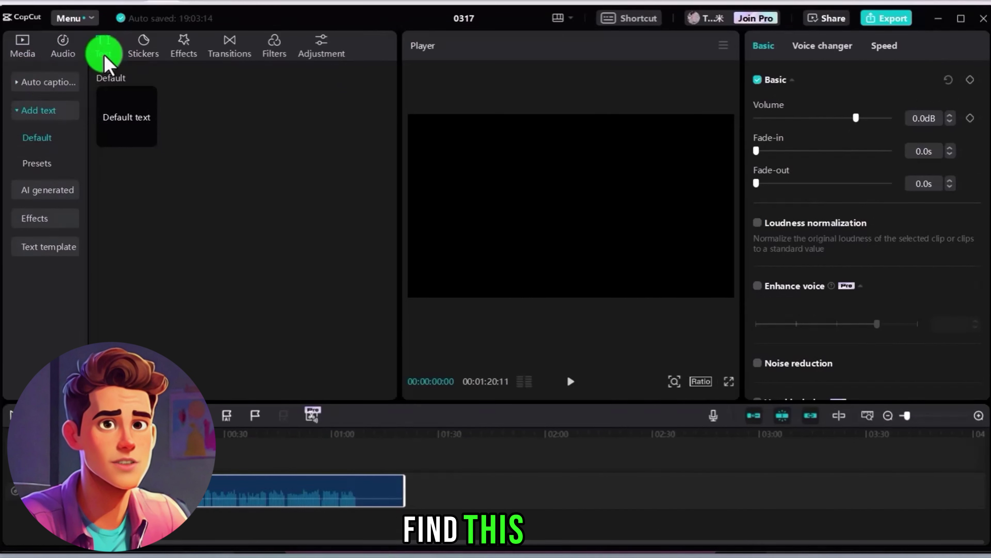
pyautogui.click(34, 113)
pyautogui.click(52, 82)
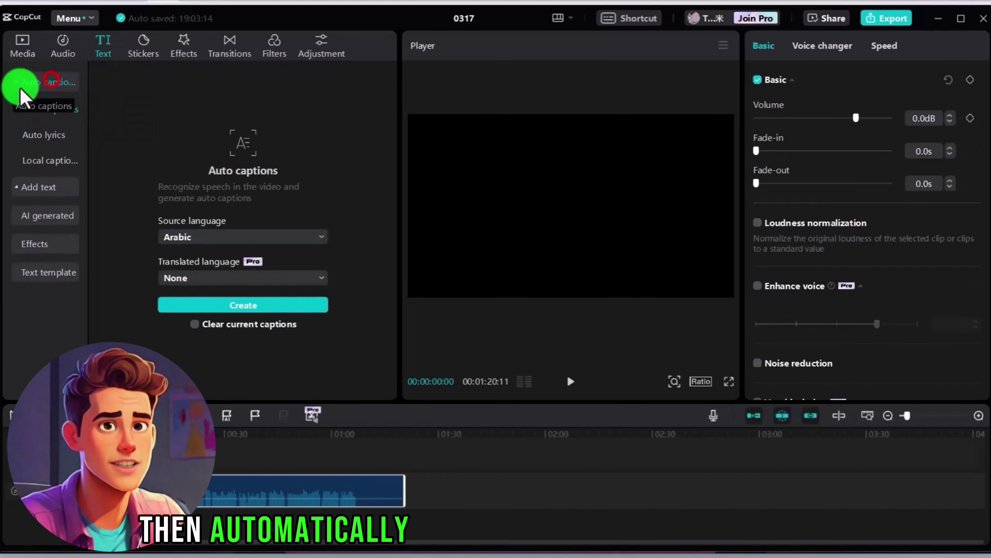
pyautogui.click(44, 131)
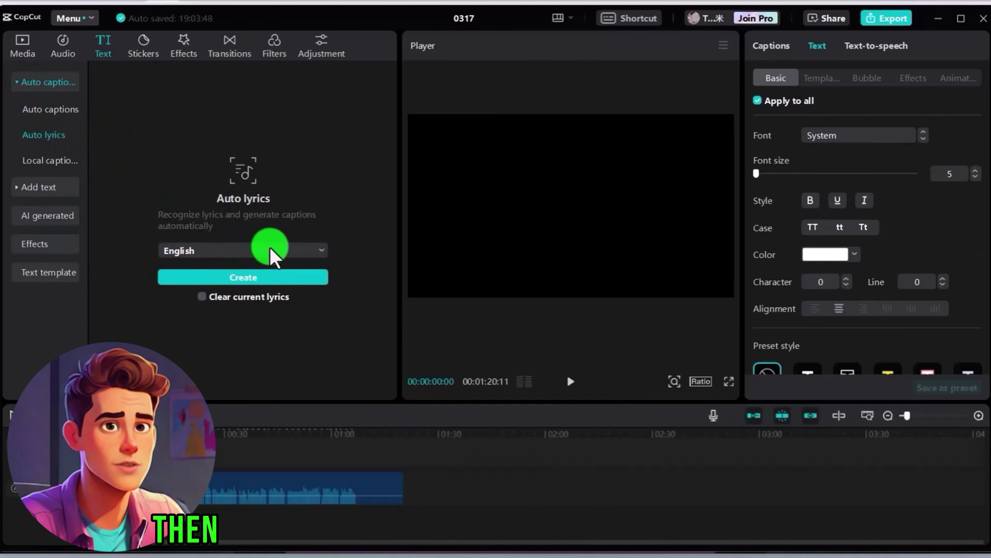
pyautogui.click(229, 278)
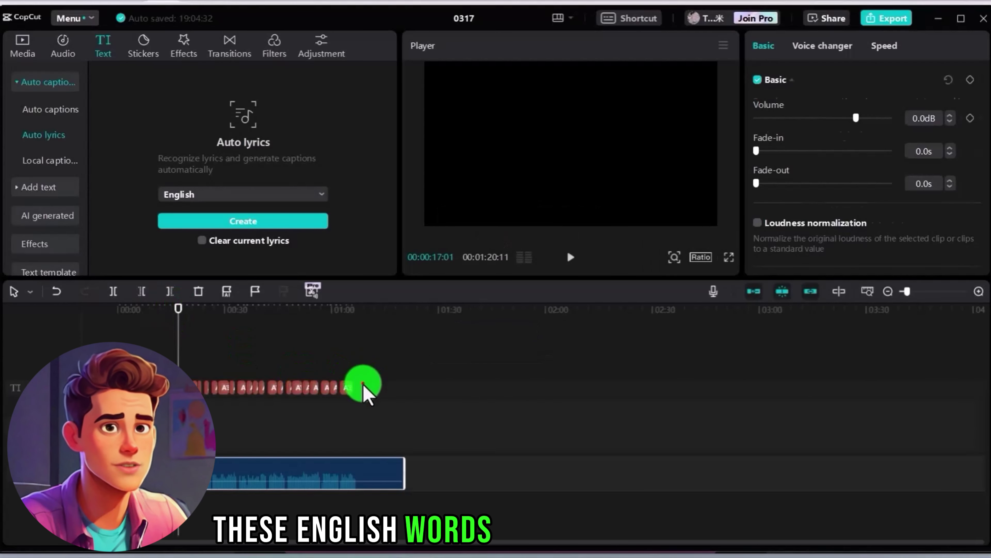
# - Select all the generated captions, preview the line "that's me a is for alligator" and enlarge the caption text slightly
pyautogui.moveTo(363, 384); pyautogui.dragTo(171, 389)
pyautogui.click(236, 308)
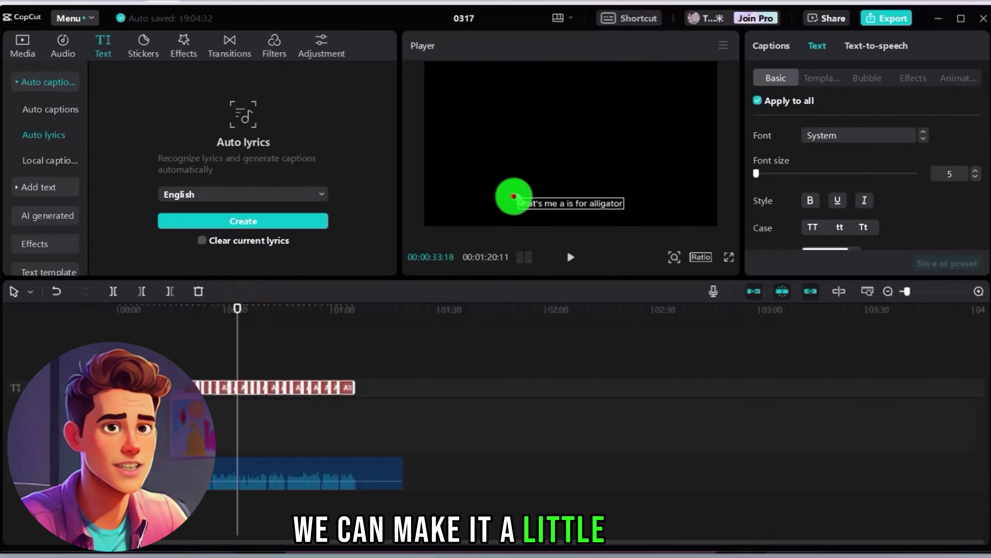
pyautogui.click(375, 449)
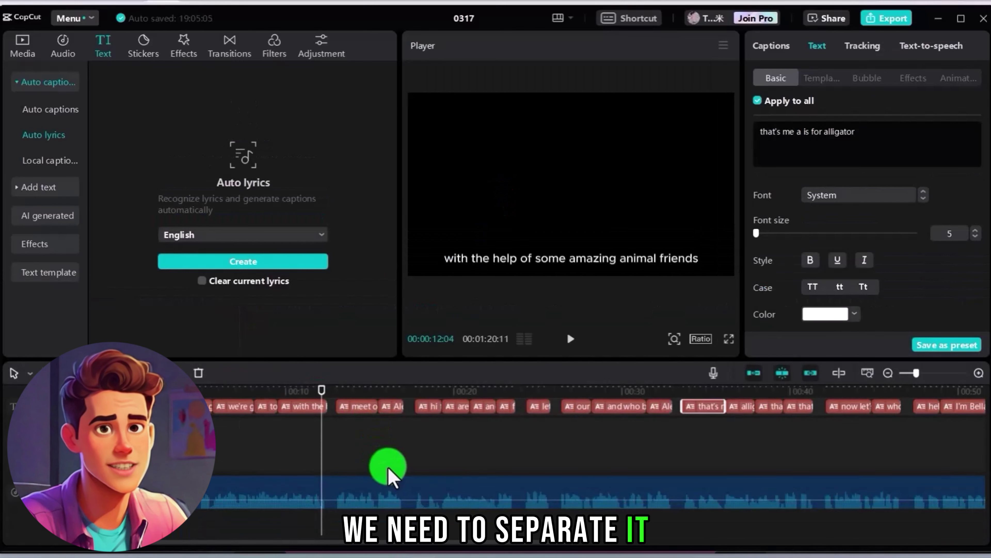
# - Compare the captions with the ChatGPT script and move the playhead to the start of Alex's "hi friends" line at 00:00:17:21
pyautogui.click(320, 391)
pyautogui.moveTo(321, 404); pyautogui.dragTo(344, 387)
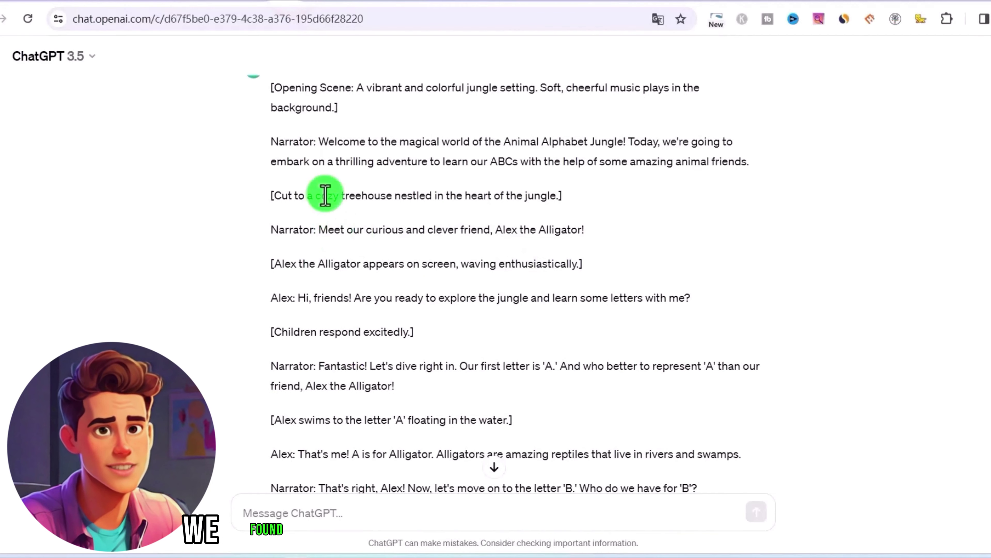
pyautogui.scroll(3, 326, 195)
pyautogui.scroll(-2, 343, 207)
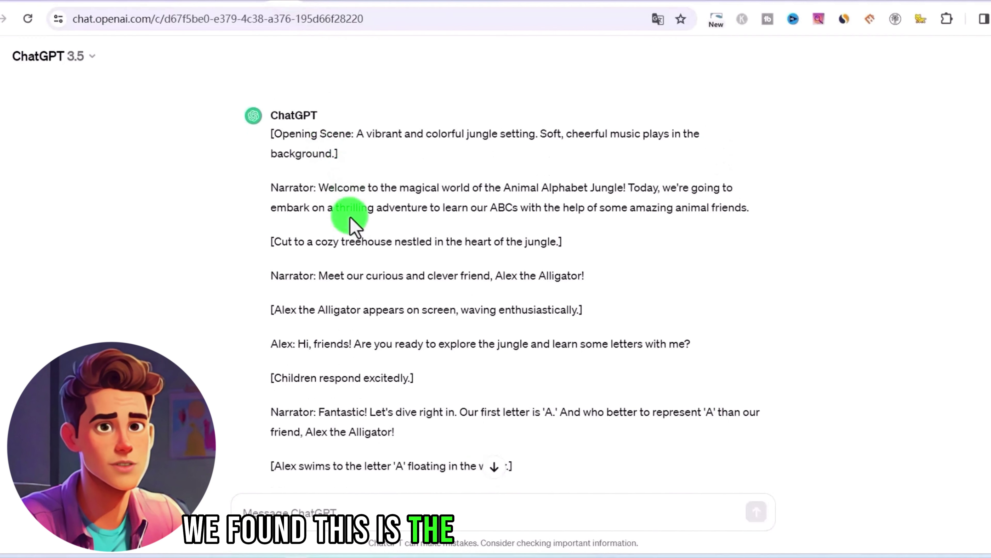
pyautogui.moveTo(320, 164); pyautogui.dragTo(367, 231)
pyautogui.moveTo(318, 252); pyautogui.dragTo(371, 315)
pyautogui.click(357, 316)
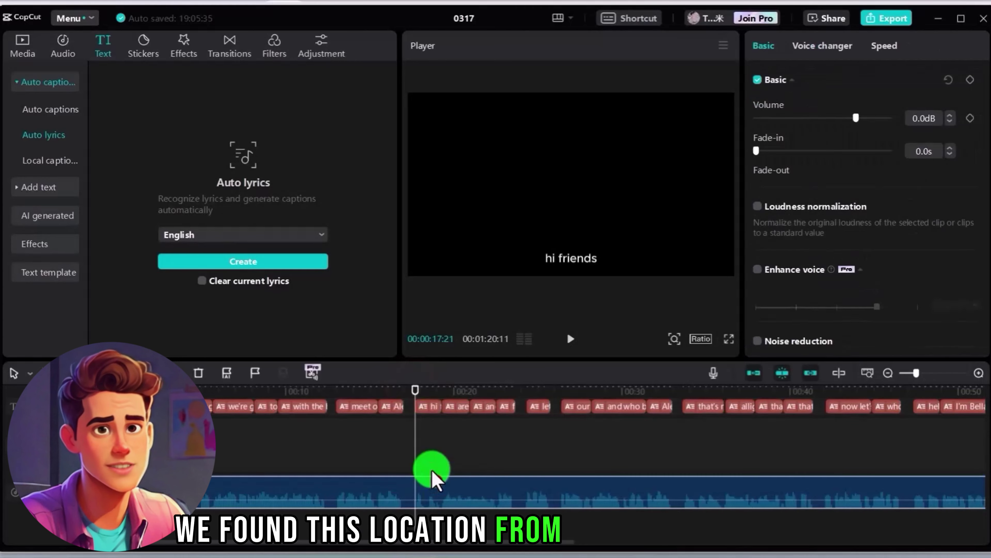
# - Split child.mp3 at each speaker change found in the script, separating the narrator's speech from that of Alex and the Butterfly
pyautogui.click(434, 477)
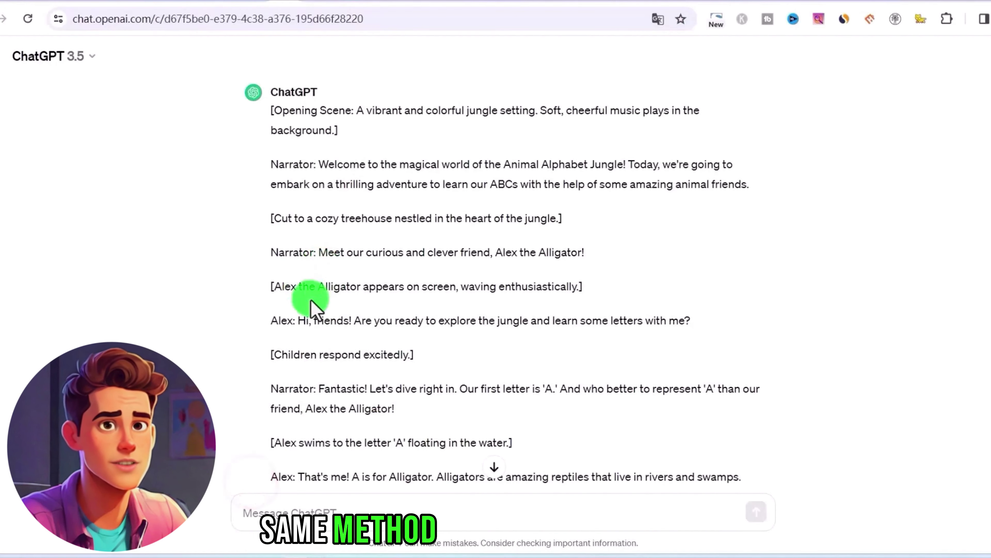
pyautogui.scroll(-3, 425, 382)
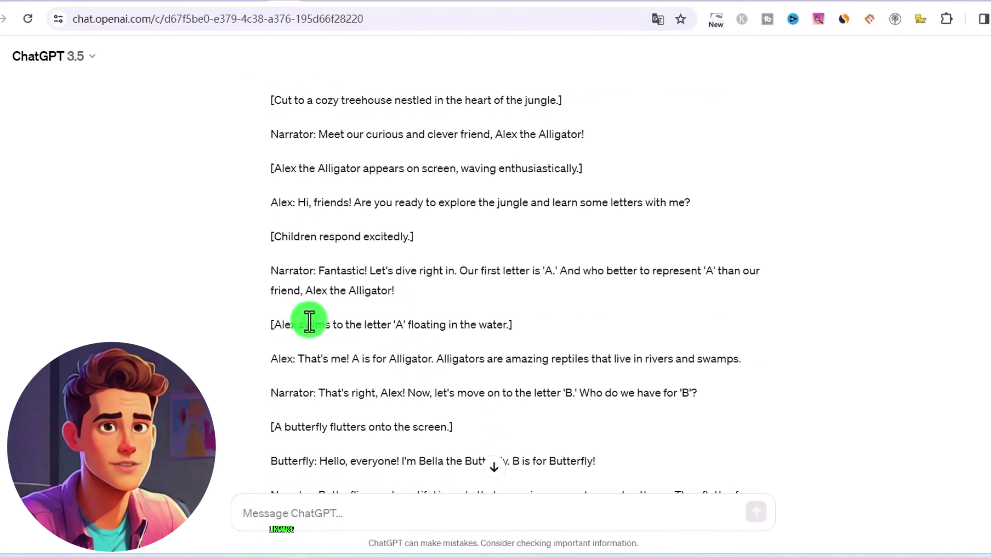
pyautogui.moveTo(298, 358); pyautogui.dragTo(476, 372)
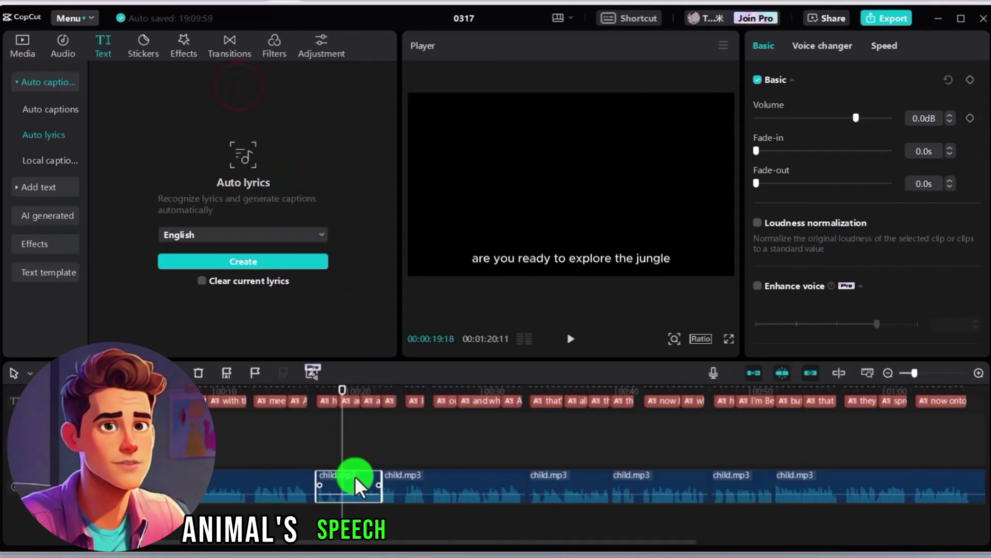
# - Mute the animal characters' clips with volume -∞ dB and export only the audio in MP3 format
pyautogui.click(820, 49)
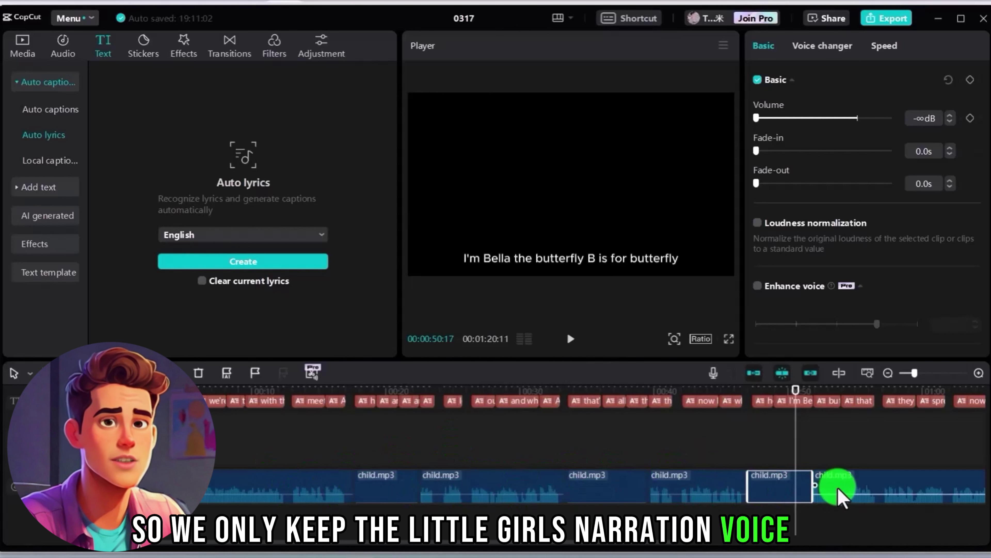
pyautogui.click(365, 143)
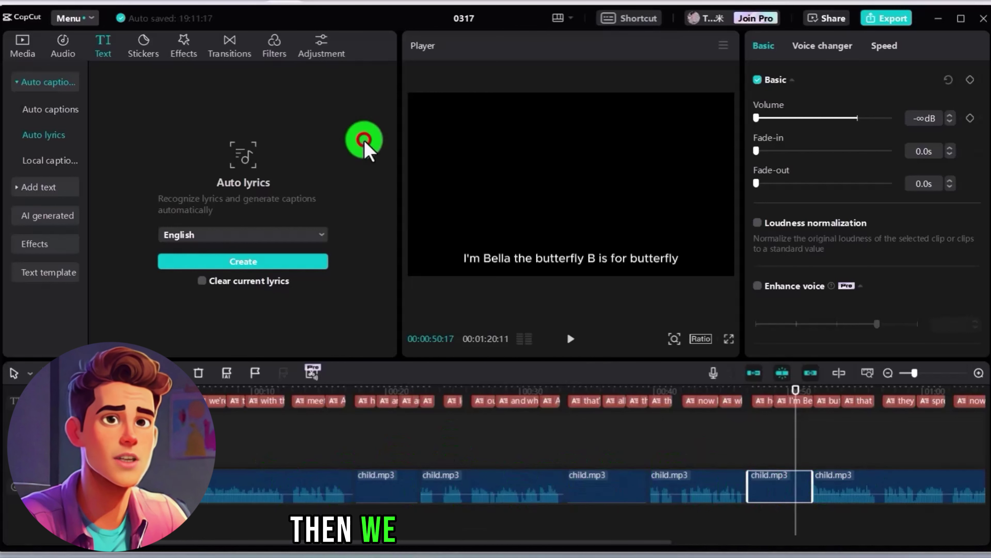
pyautogui.click(875, 19)
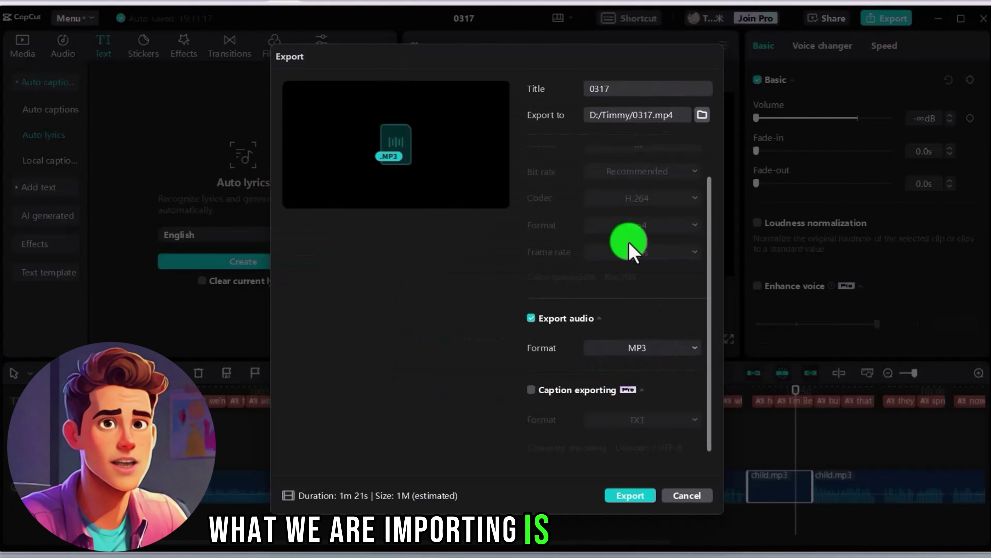
pyautogui.scroll(1, 546, 255)
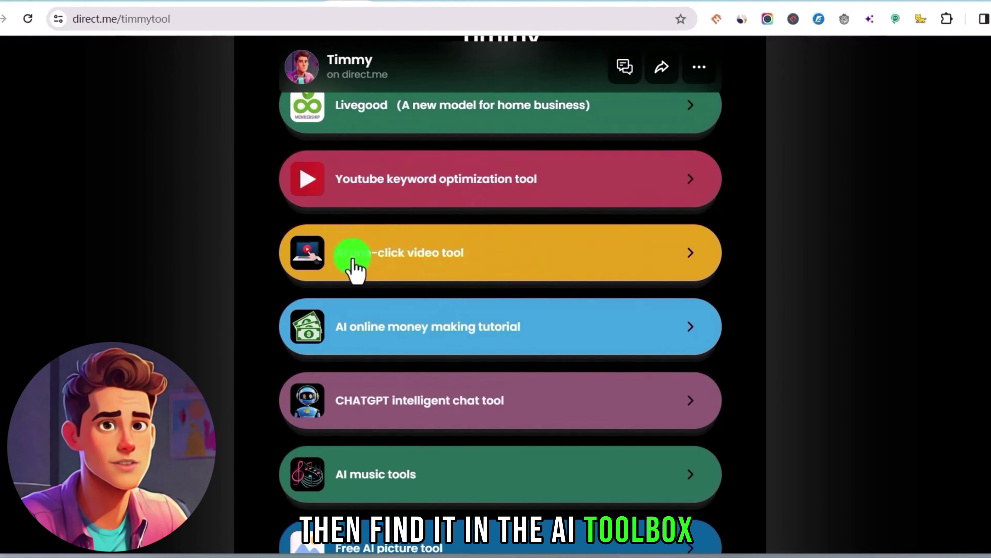
# - Switch to the direct.me tool list and open Adobe Express Animate from audio from the AI one-click video tools
pyautogui.click(353, 260)
pyautogui.scroll(-2, 434, 277)
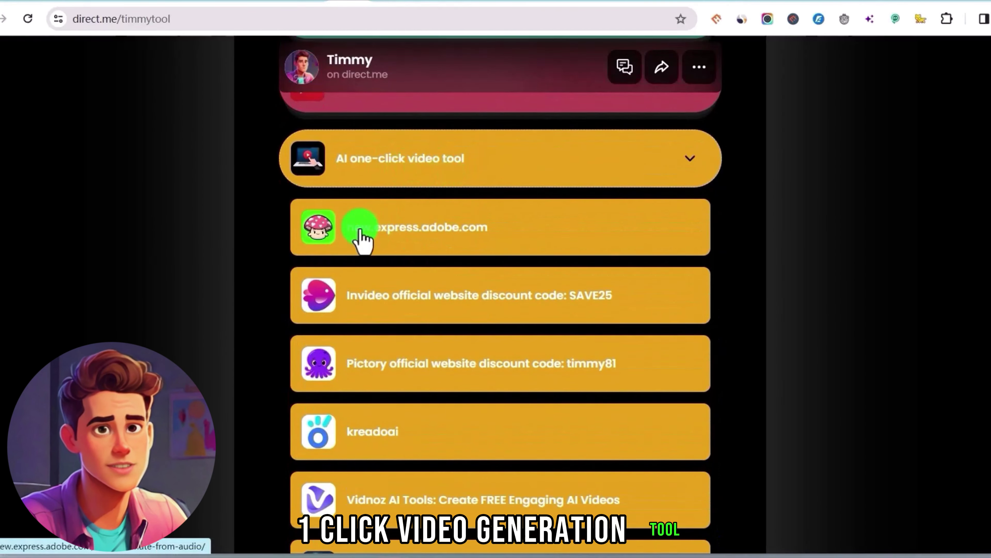
pyautogui.click(400, 228)
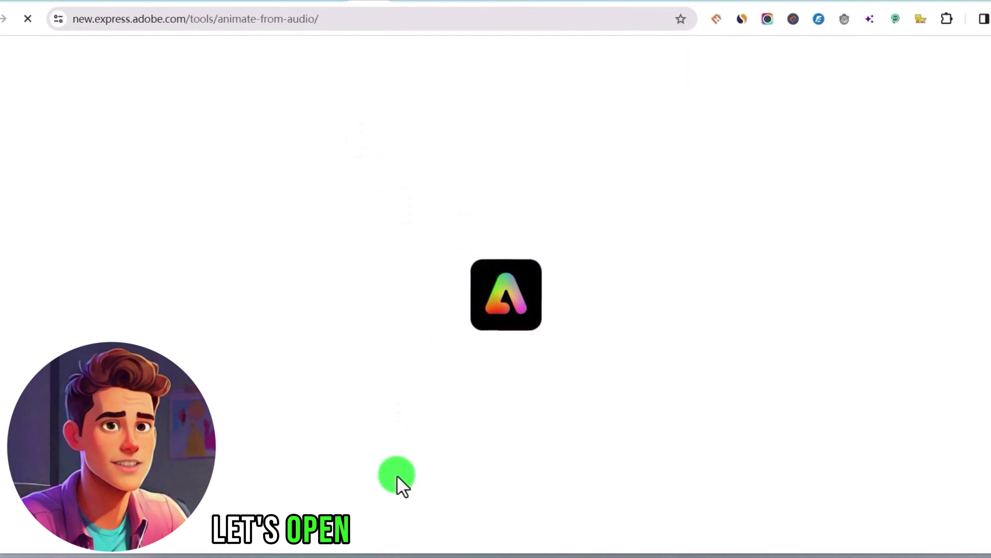
pyautogui.moveTo(358, 555)
pyautogui.click(470, 503)
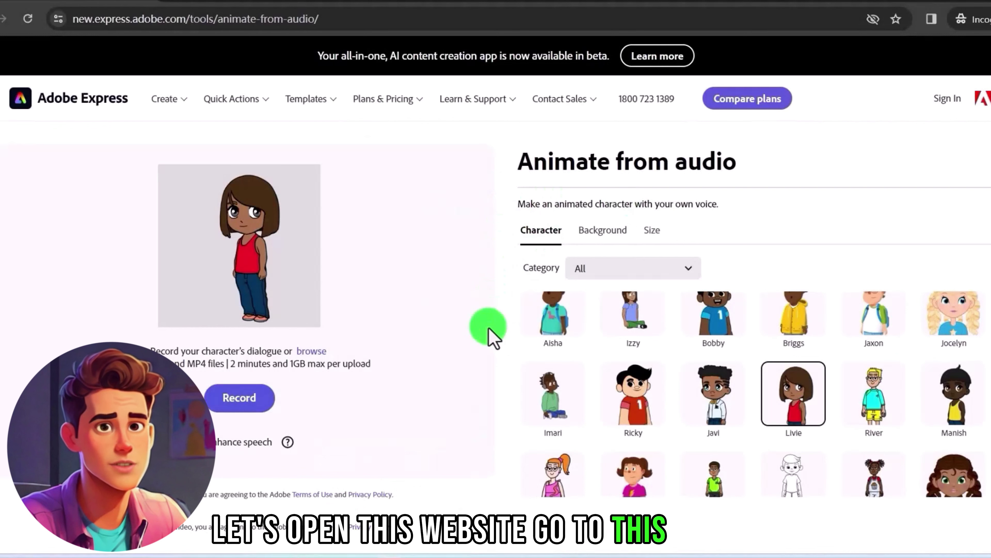
# - Set the animation size to the Instagram Story/Reels format, 9:16
pyautogui.click(651, 231)
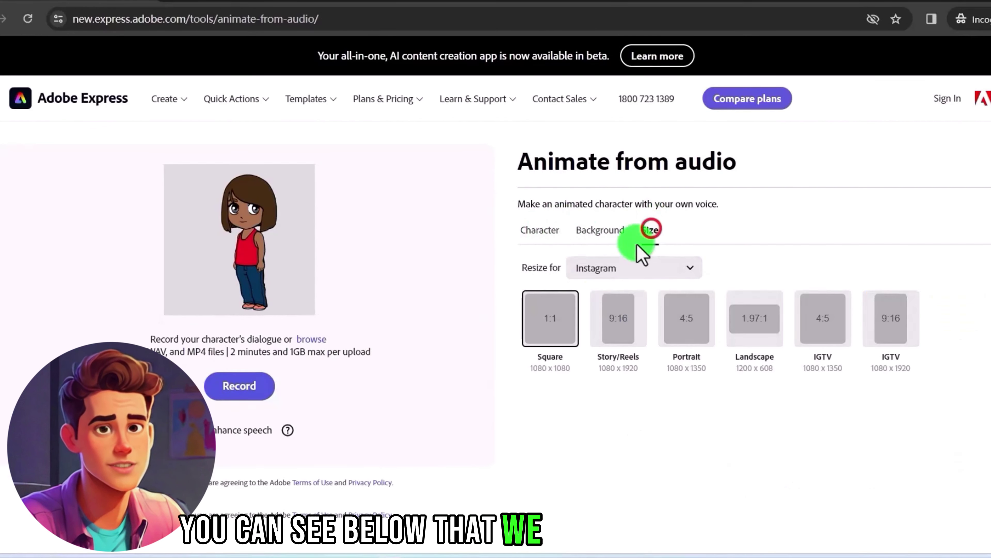
pyautogui.click(550, 318)
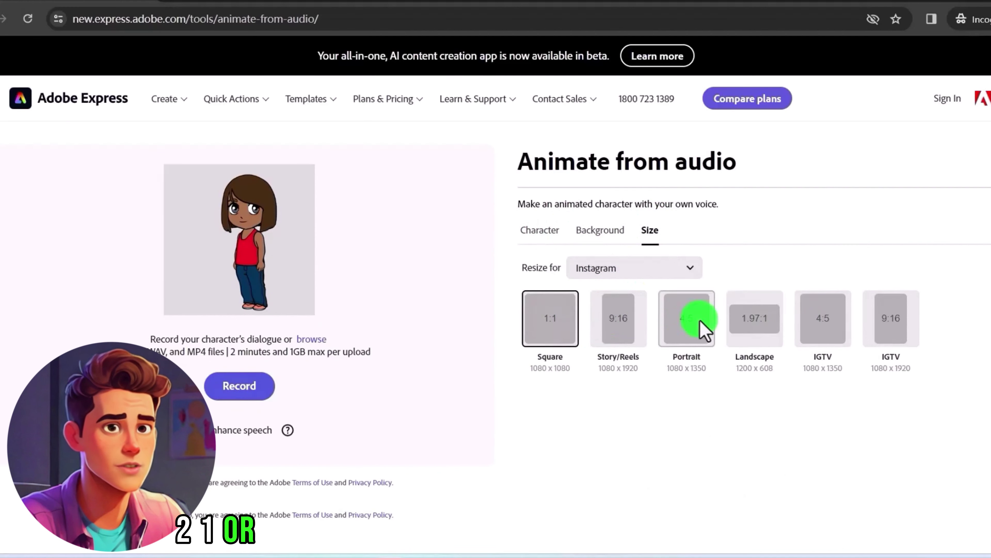
pyautogui.click(627, 328)
# - Browse the available characters and choose Livie for the animation
pyautogui.click(541, 231)
pyautogui.scroll(-2, 741, 363)
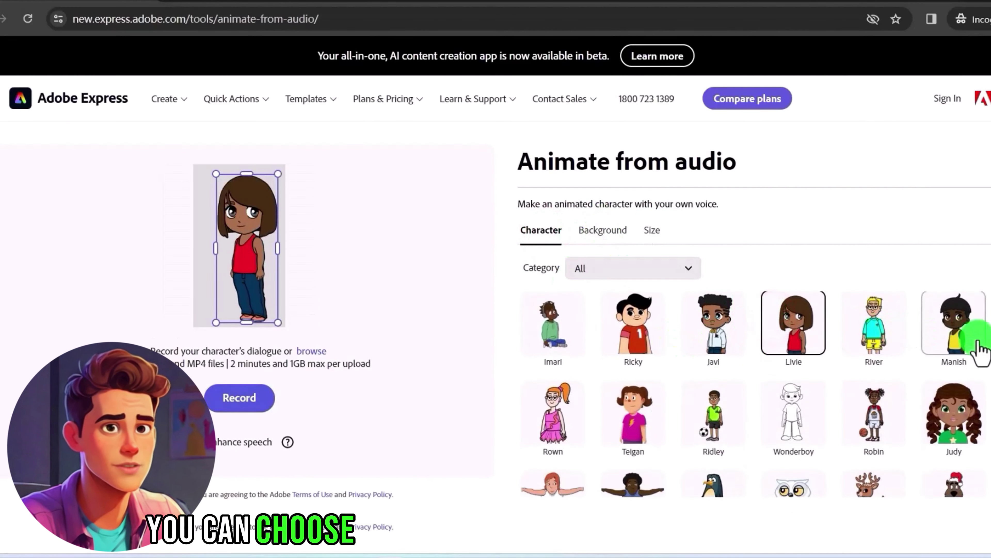
pyautogui.scroll(-2, 652, 409)
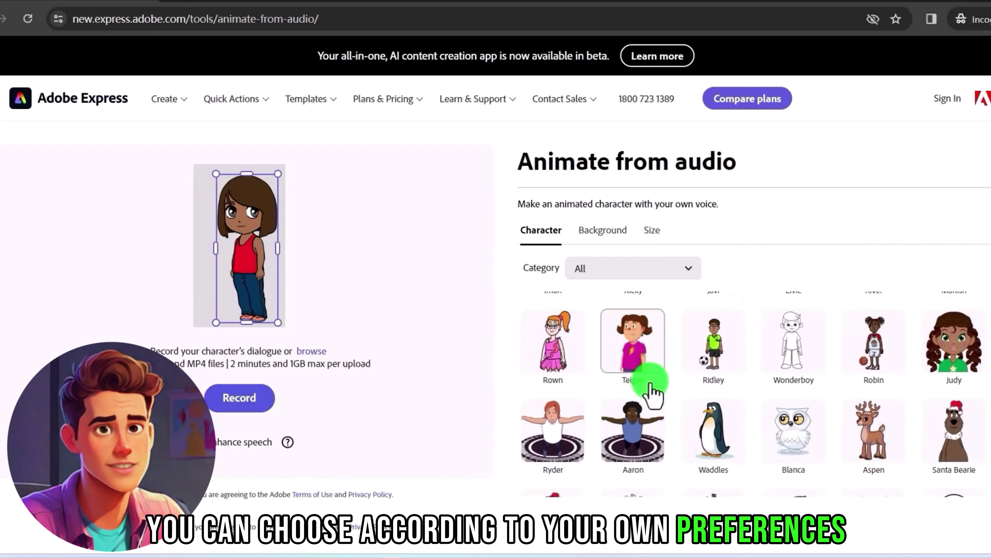
pyautogui.click(795, 393)
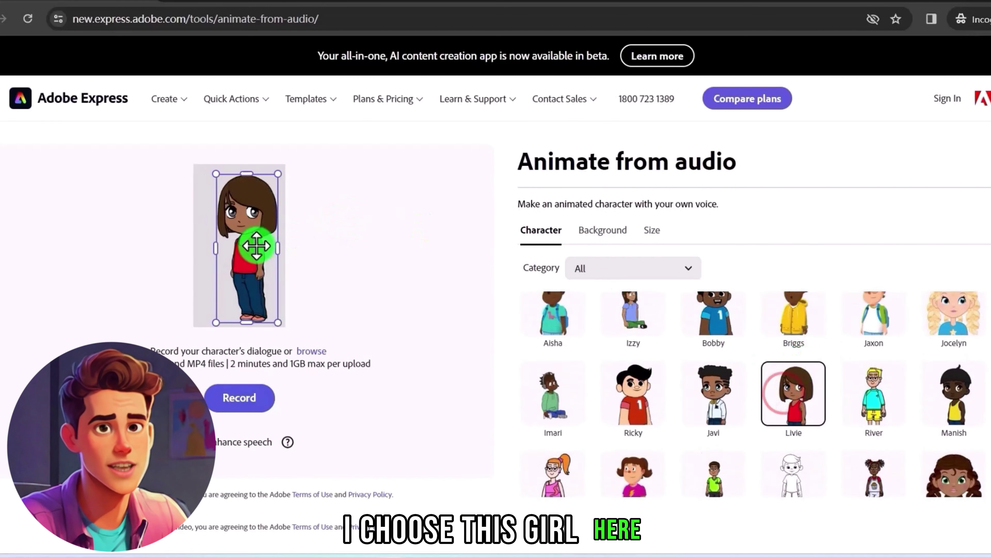
# - Set the character's background to the custom bright green colour #20F000
pyautogui.click(598, 231)
pyautogui.click(545, 371)
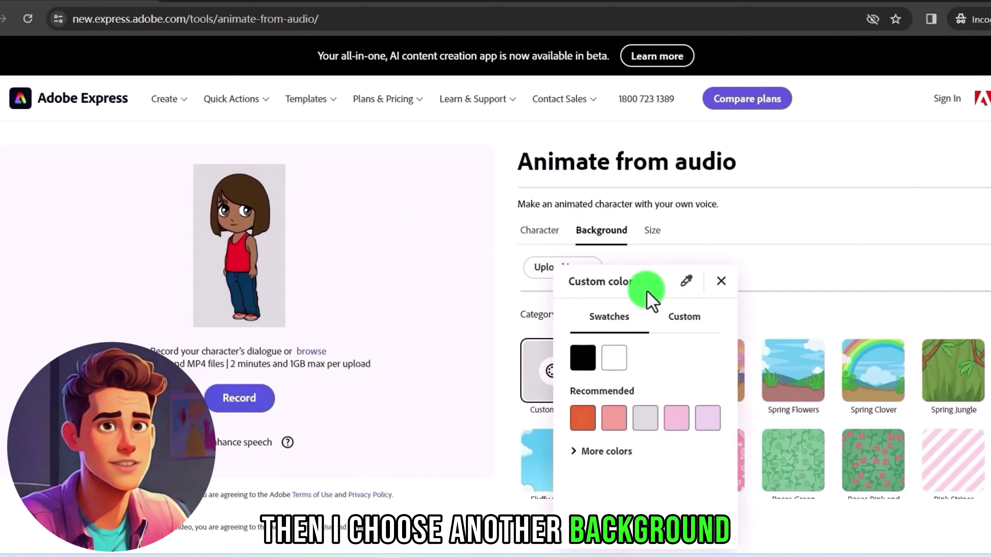
pyautogui.click(686, 282)
pyautogui.click(686, 286)
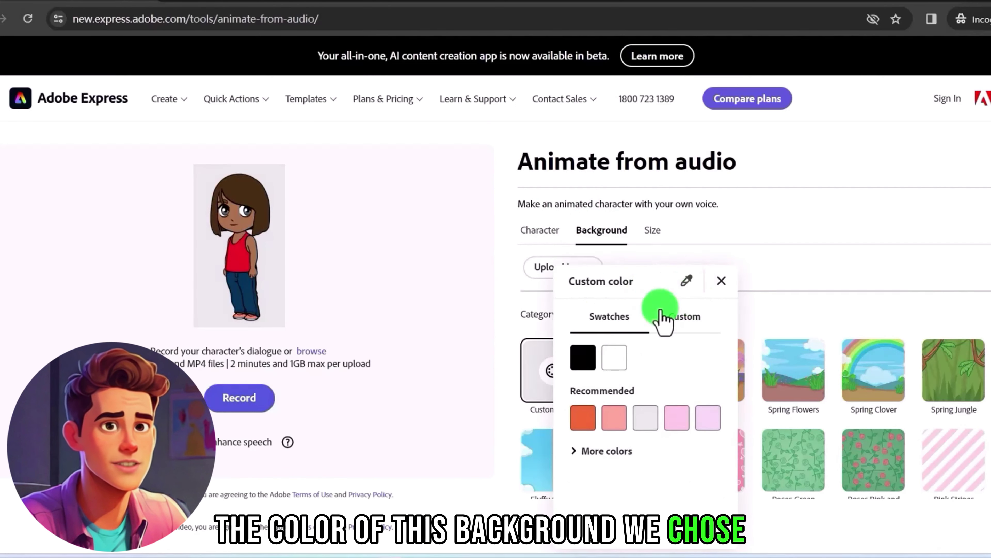
pyautogui.click(681, 316)
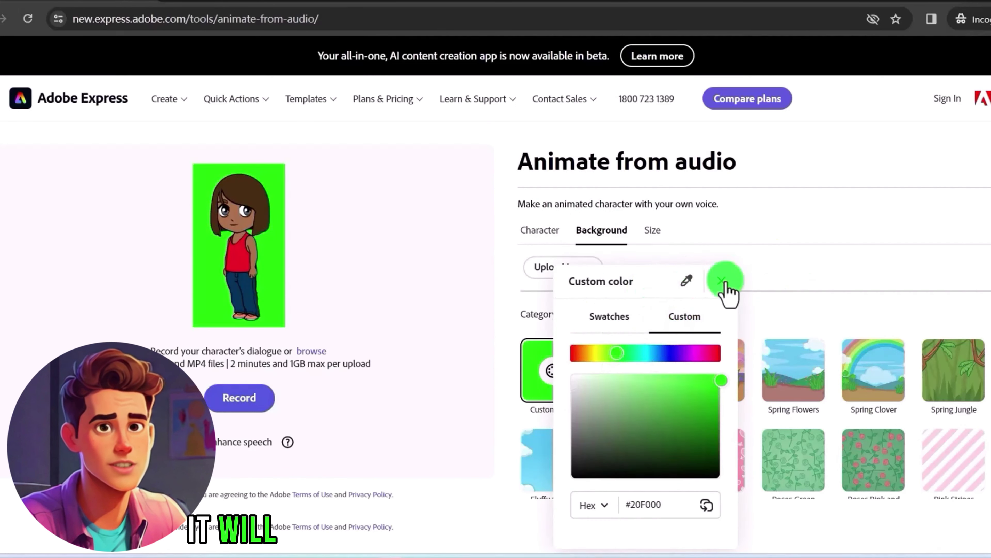
pyautogui.click(793, 264)
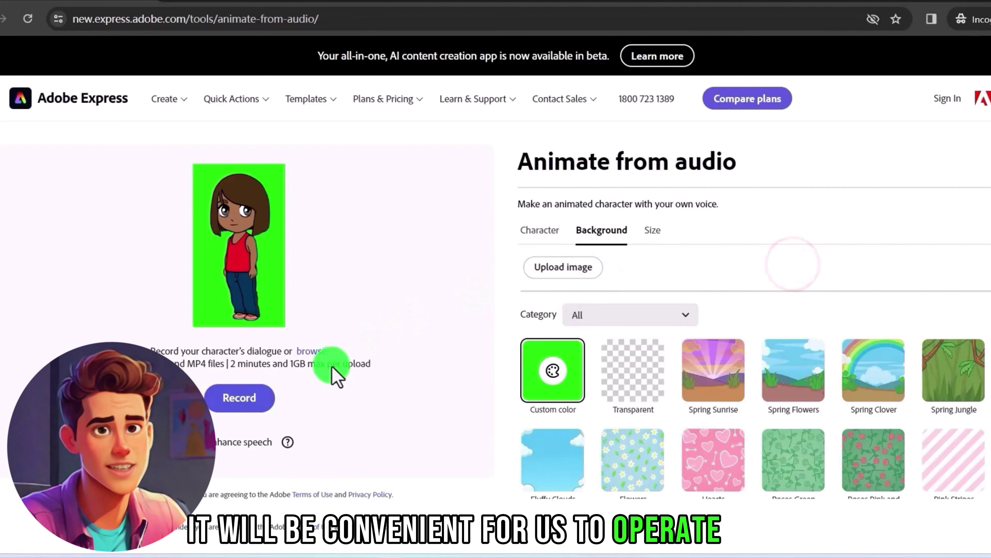
# - Upload the exported narration audio to animate the character and download the resulting MP4
pyautogui.click(311, 350)
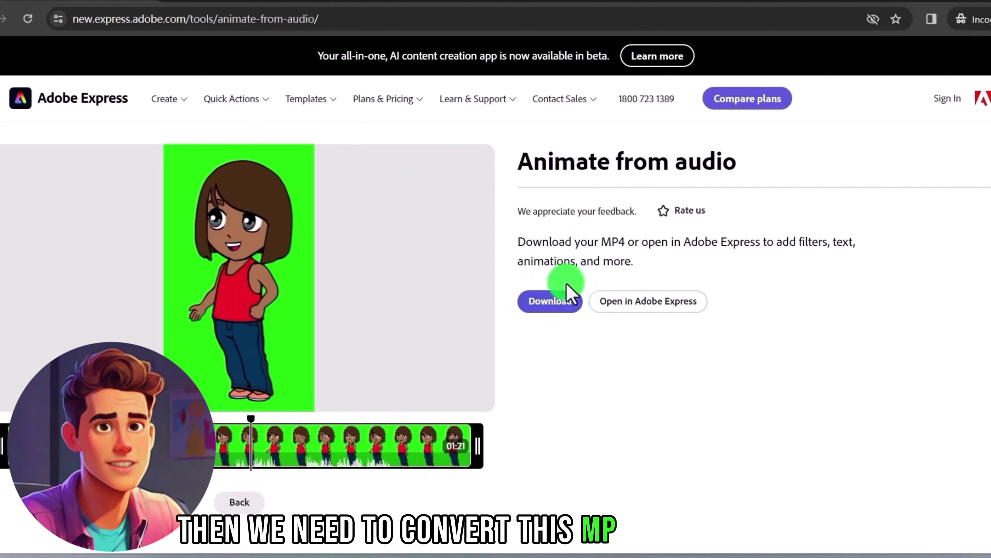
pyautogui.click(548, 308)
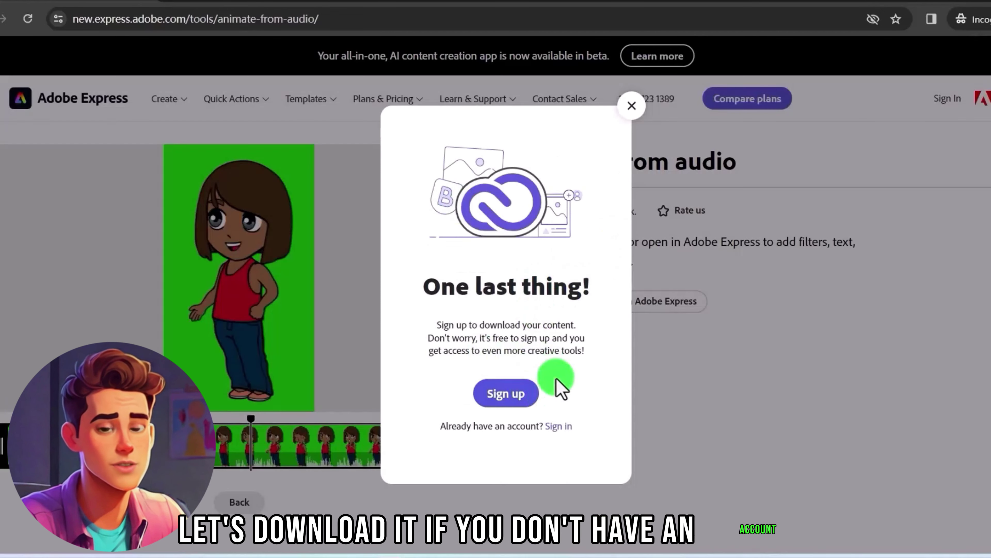
pyautogui.click(502, 398)
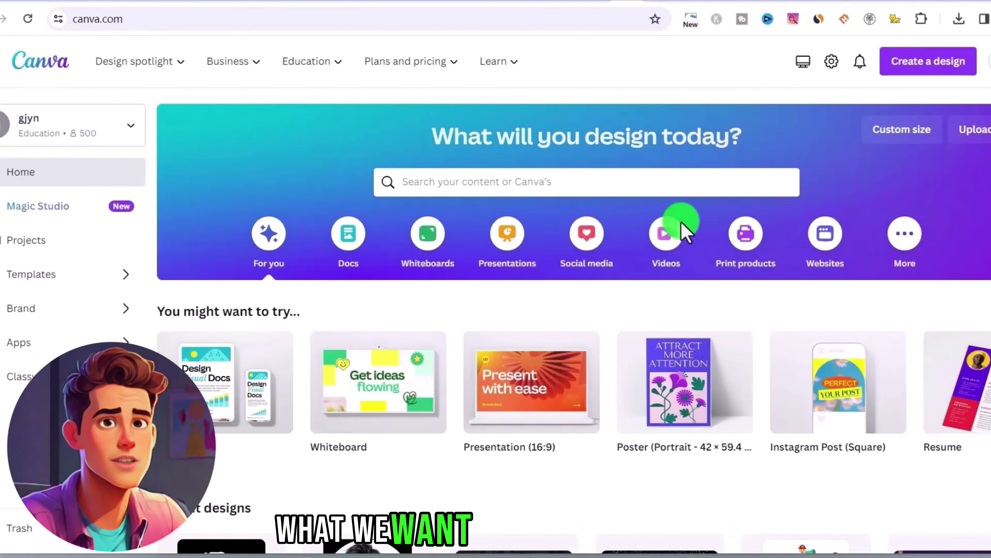
# - Switch to Canva and create a blank video design
pyautogui.click(665, 237)
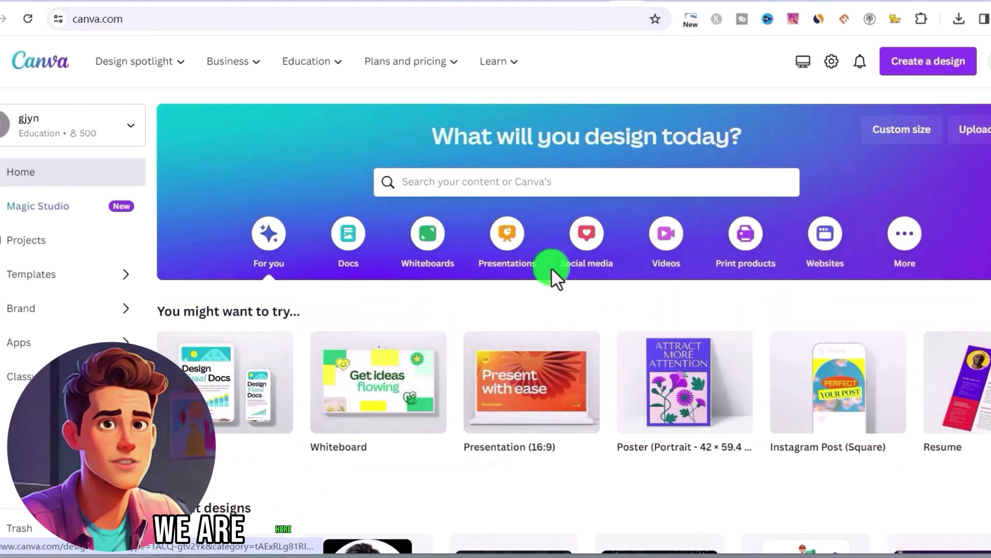
pyautogui.click(321, 389)
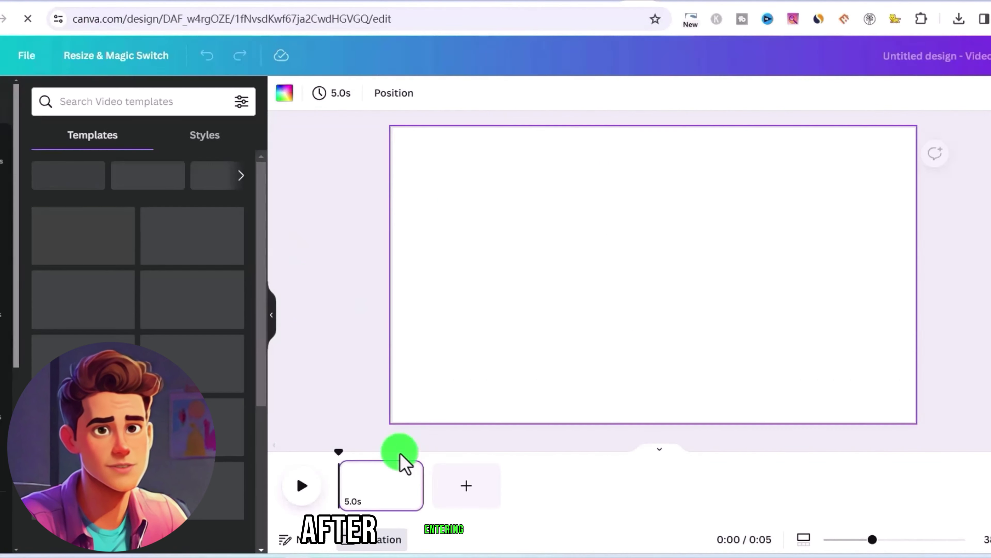
pyautogui.click(204, 135)
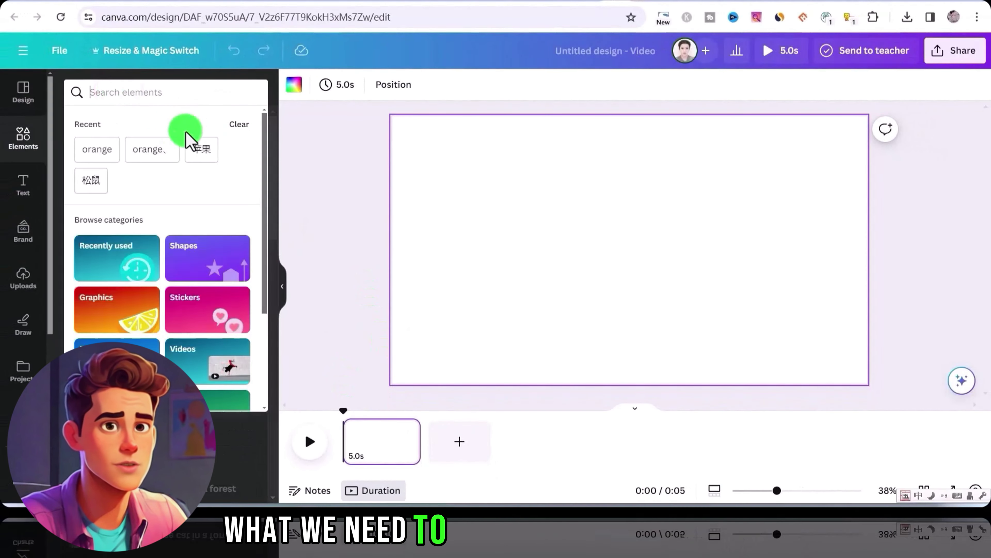
# - Search Canva's elements for "forest"
pyautogui.click(233, 124)
pyautogui.click(126, 102)
pyautogui.write('forest')
pyautogui.press('Return')
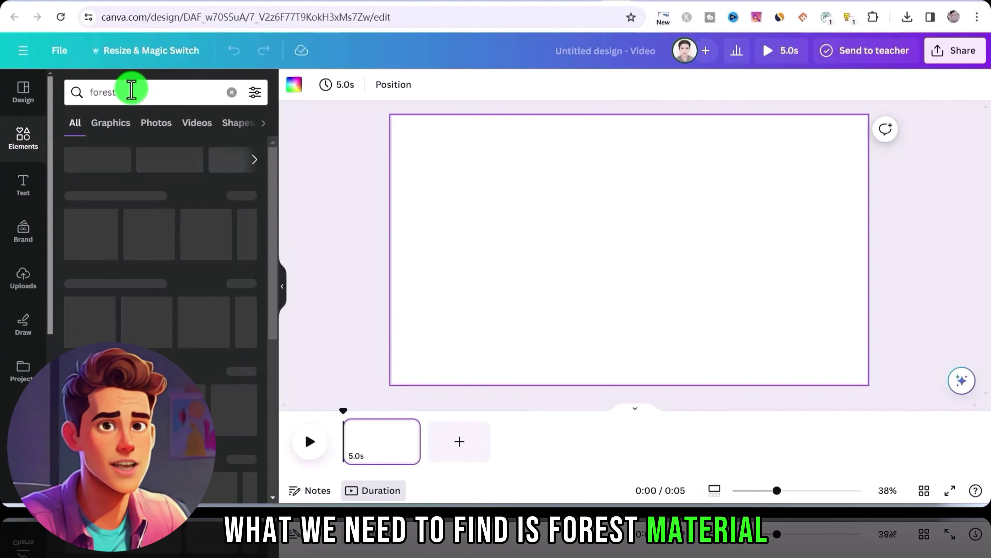
# - Add the dark green jungle graphic with hanging vines from the forest results and enlarge it to fill the page
pyautogui.click(104, 135)
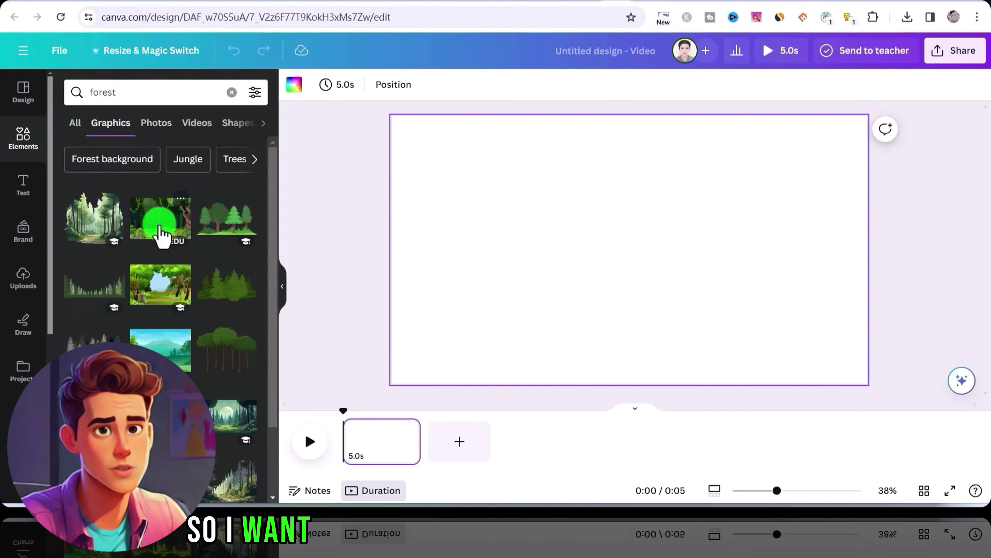
pyautogui.click(158, 222)
pyautogui.moveTo(621, 270); pyautogui.dragTo(541, 243)
pyautogui.moveTo(706, 330); pyautogui.dragTo(909, 386)
pyautogui.moveTo(774, 285); pyautogui.dragTo(775, 242)
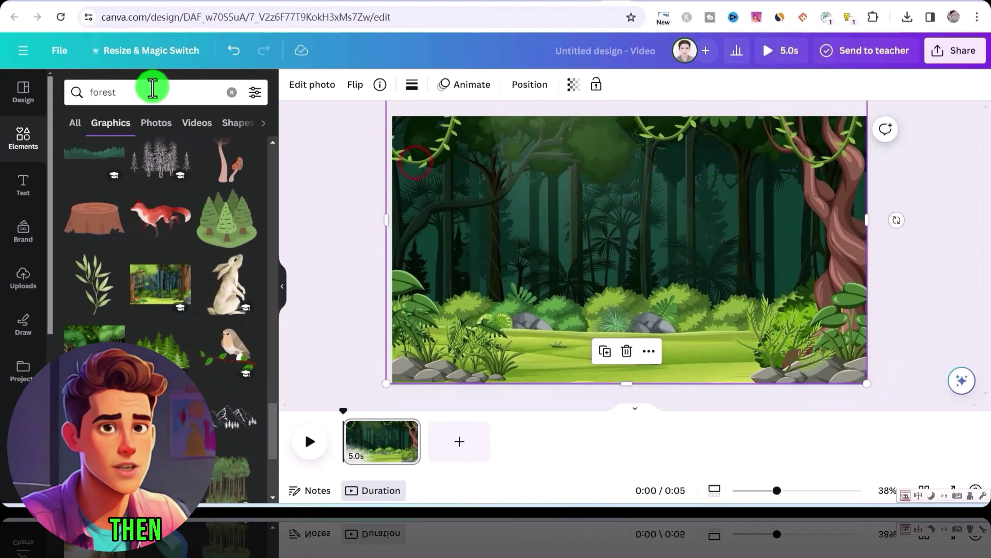
# - Search the graphics for "trees" and place a smaller animated green tree in the left half of the forest scene
pyautogui.click(151, 88)
pyautogui.click(232, 94)
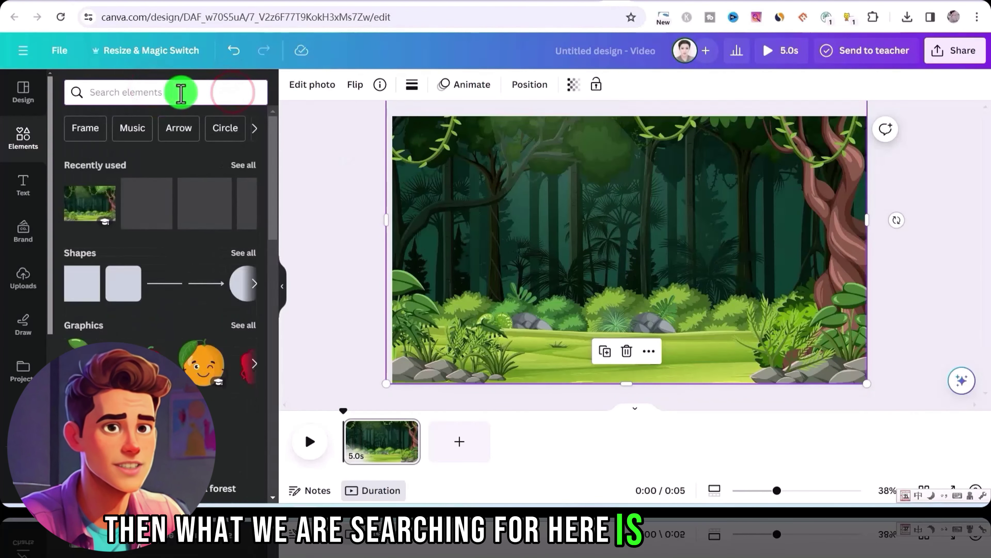
pyautogui.write('trees')
pyautogui.press('Return')
pyautogui.click(108, 123)
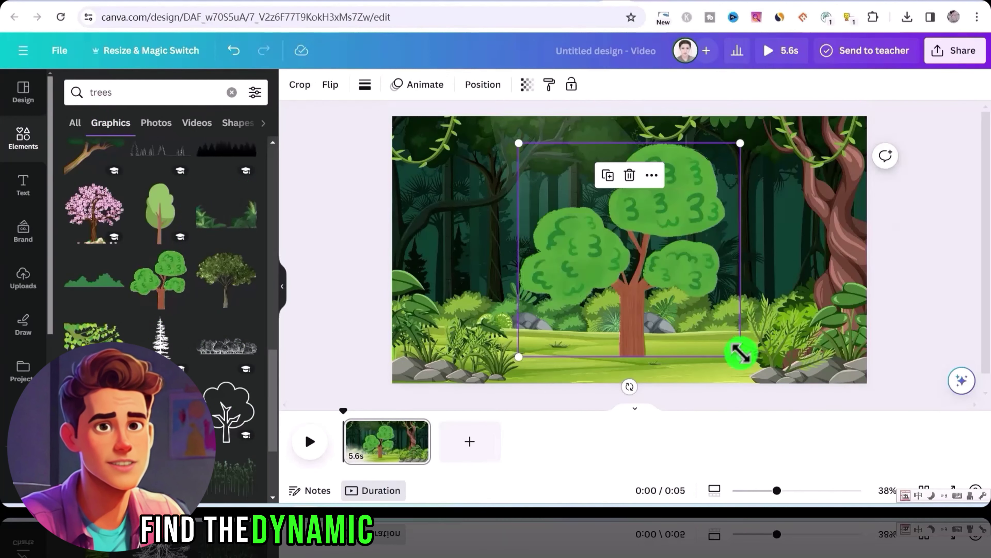
pyautogui.moveTo(740, 356); pyautogui.dragTo(667, 290)
pyautogui.moveTo(617, 244); pyautogui.dragTo(533, 284)
# - Add a tall yellow-green animated tree to the right half of the forest scene
pyautogui.scroll(-5, 187, 309)
pyautogui.click(187, 306)
pyautogui.click(315, 144)
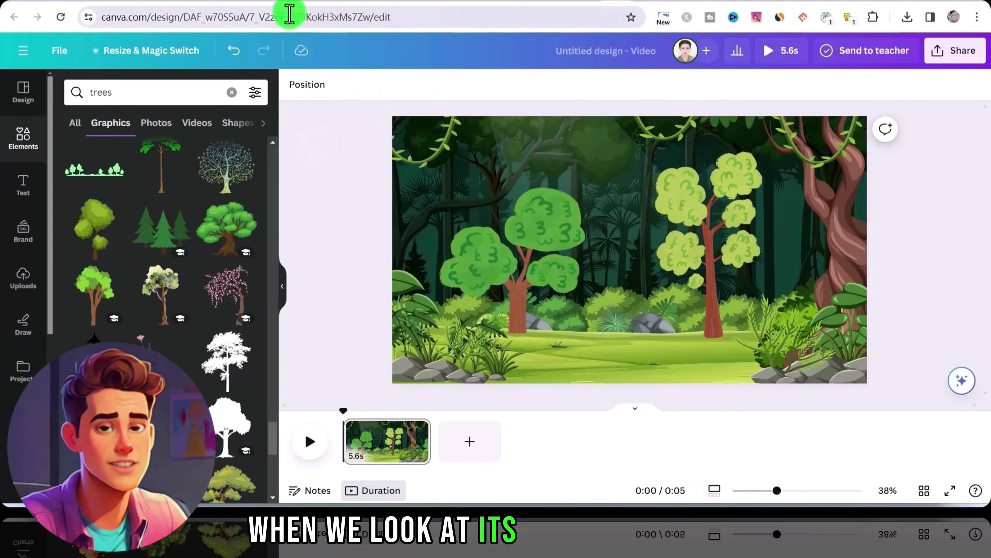
# - Check the ChatGPT script for the first animal, search Canva for "Alligator" and place the sitting, waving alligator in front of the left tree
pyautogui.click(290, 1)
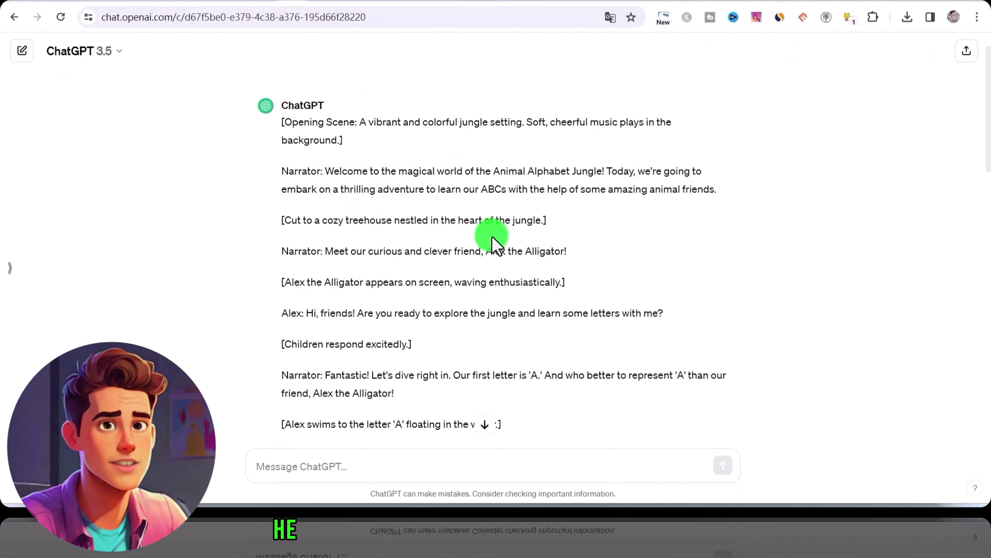
pyautogui.scroll(-1, 532, 254)
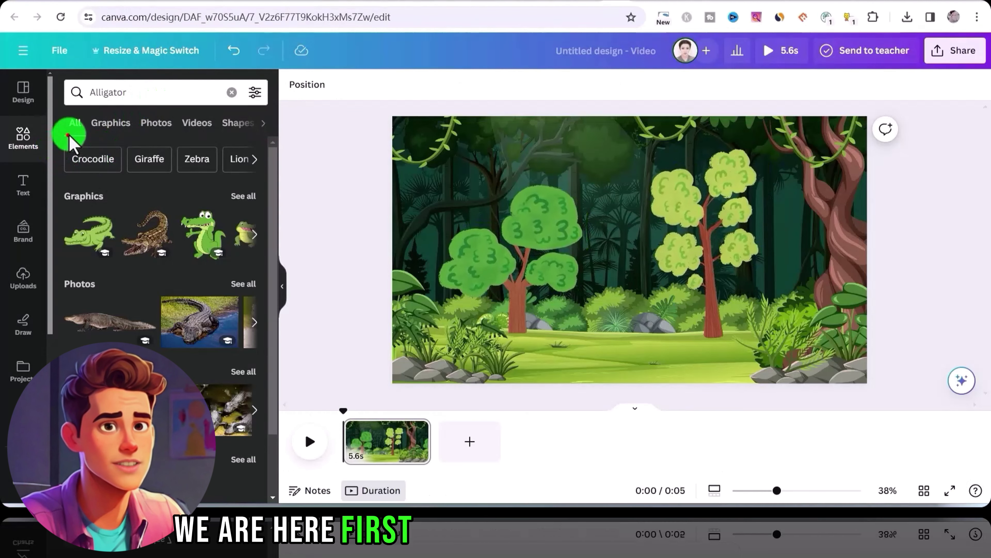
pyautogui.click(68, 134)
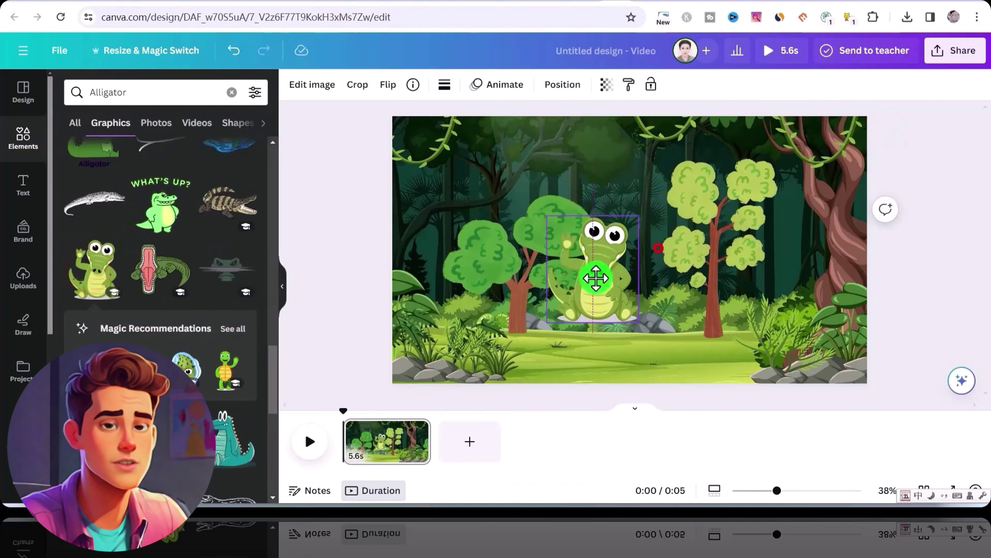
pyautogui.moveTo(597, 270); pyautogui.dragTo(549, 288)
pyautogui.moveTo(567, 244); pyautogui.dragTo(592, 214)
pyautogui.moveTo(543, 281); pyautogui.dragTo(511, 281)
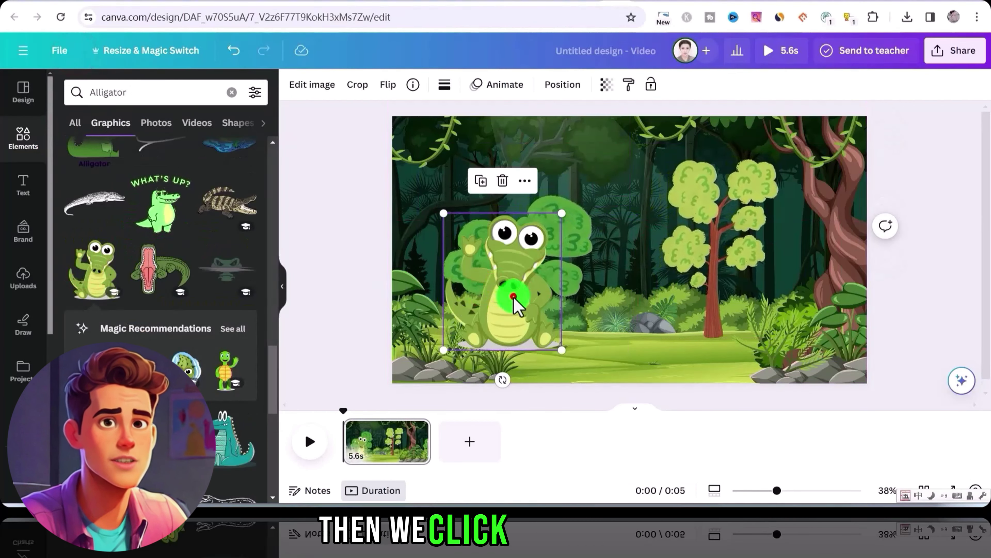
# - Move the alligator beyond the page's left edge and create a custom animation that carries it across the forest scene
pyautogui.click(502, 85)
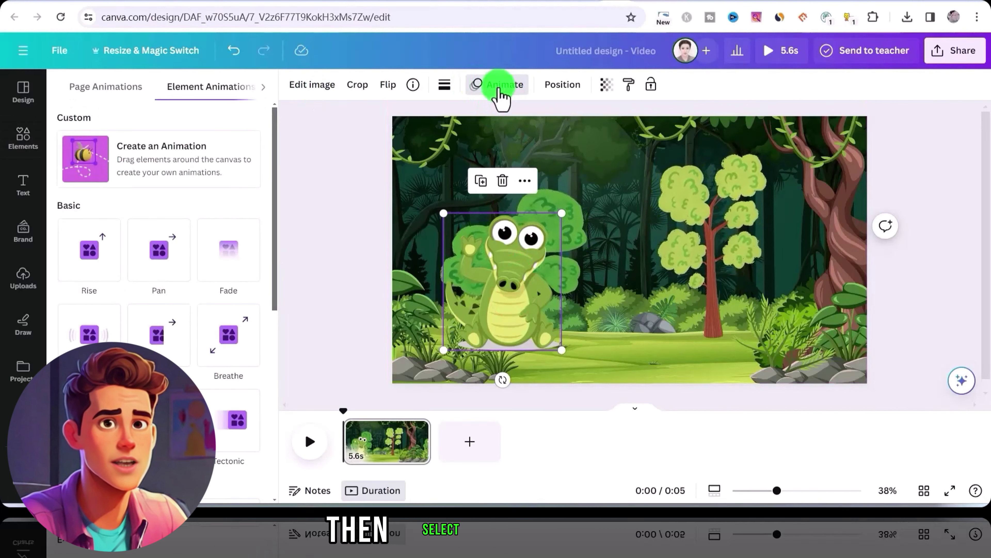
pyautogui.click(117, 166)
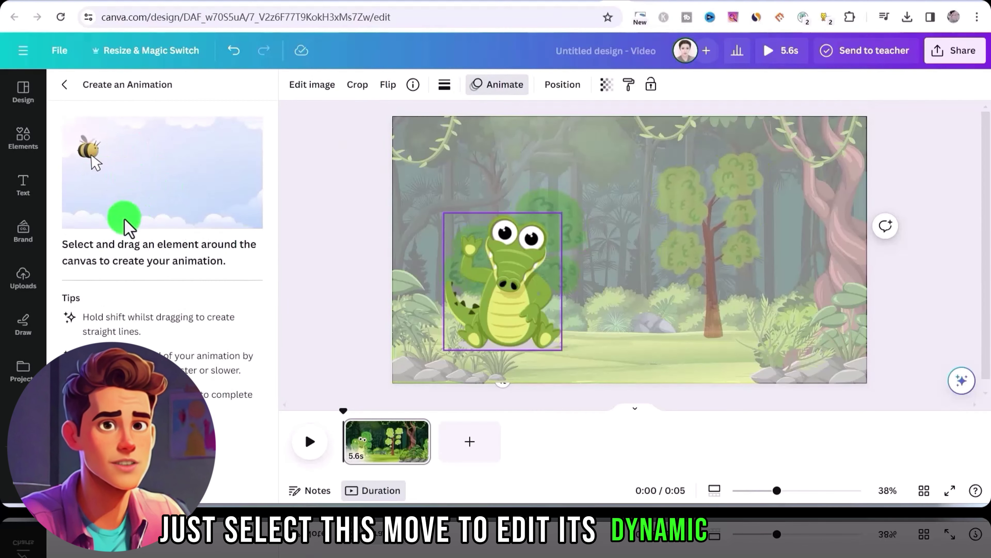
pyautogui.click(509, 300)
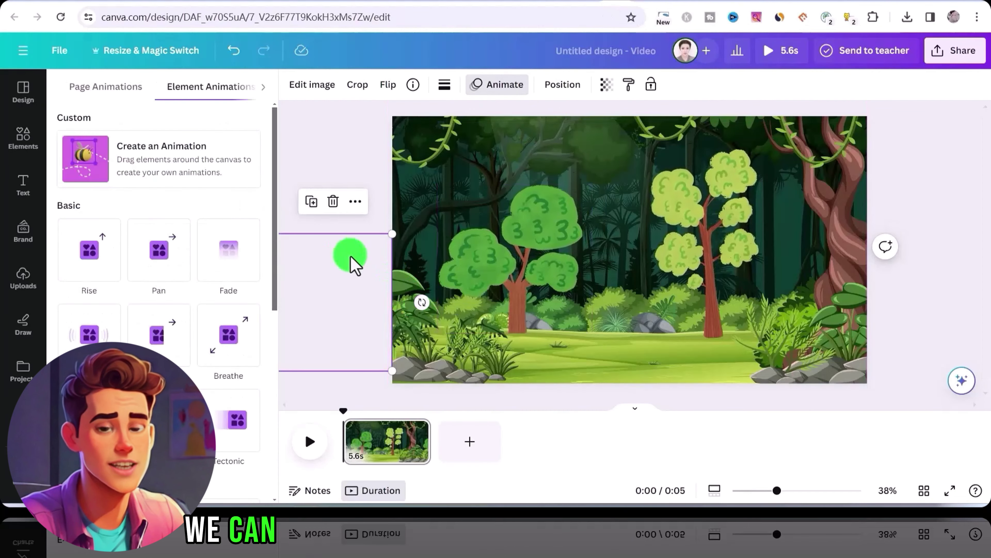
pyautogui.click(143, 160)
pyautogui.moveTo(390, 322)
pyautogui.mouseDown()
pyautogui.moveTo(396, 338)
pyautogui.moveTo(458, 319)
pyautogui.moveTo(774, 311)
pyautogui.moveTo(792, 295)
pyautogui.moveTo(816, 314)
pyautogui.mouseUp()
# - Download the alligator scene as an MP4 video at 1080p
pyautogui.click(955, 51)
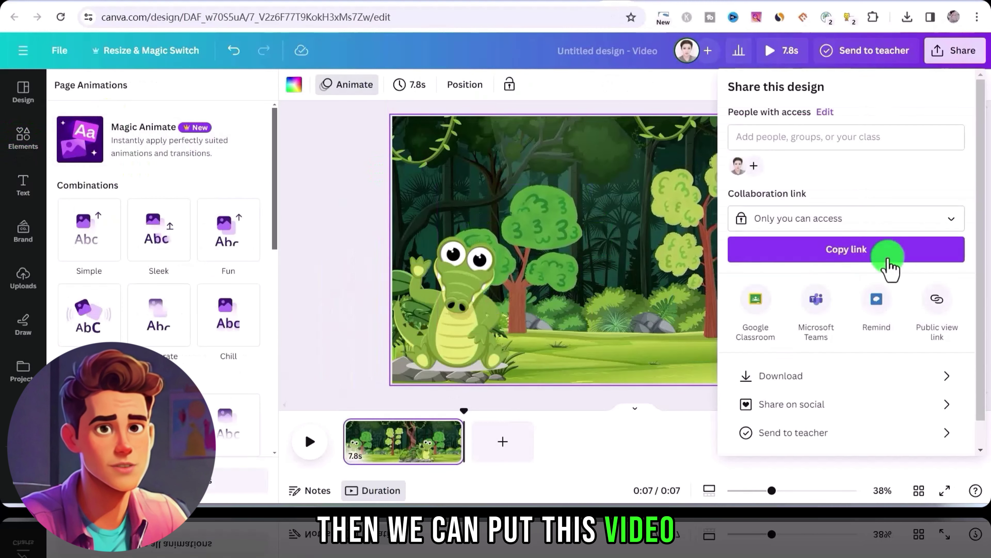
pyautogui.click(834, 369)
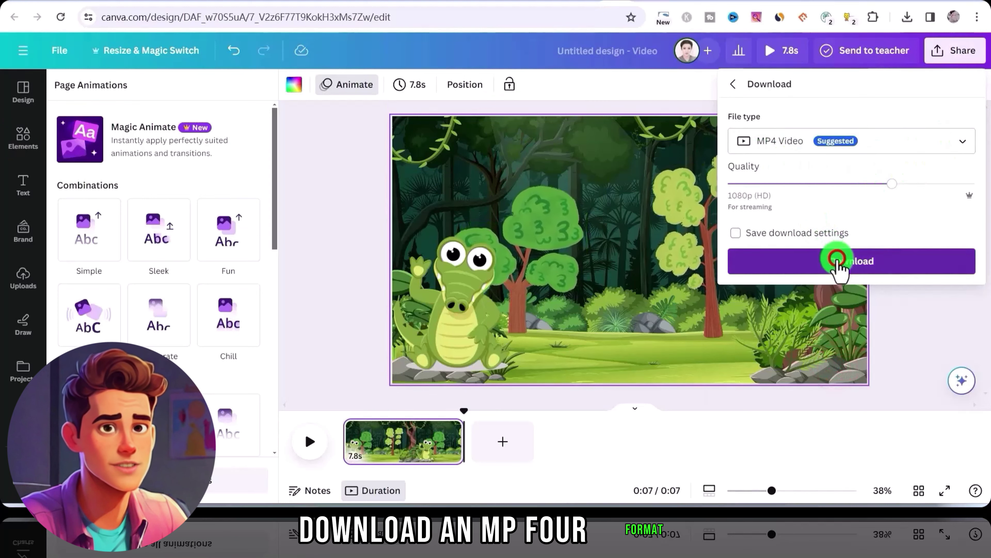
pyautogui.click(837, 261)
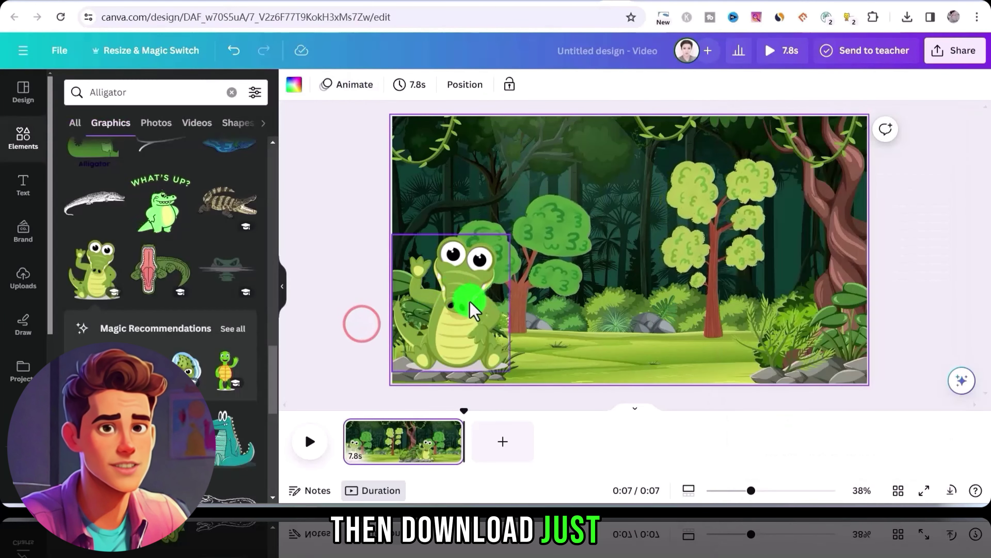
# - Delete the alligator from the forest scene
pyautogui.click(470, 309)
pyautogui.moveTo(471, 309); pyautogui.dragTo(566, 293)
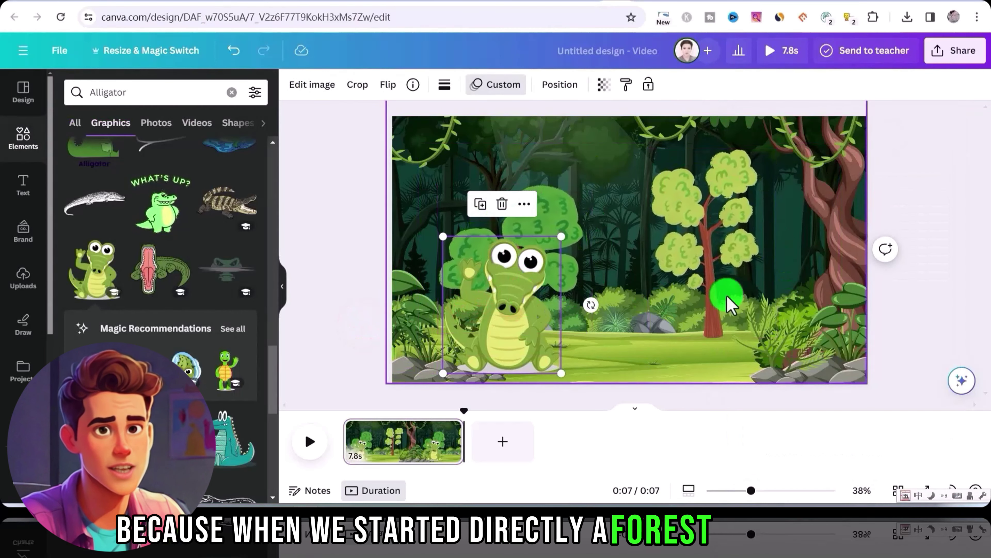
pyautogui.moveTo(511, 309); pyautogui.dragTo(519, 303)
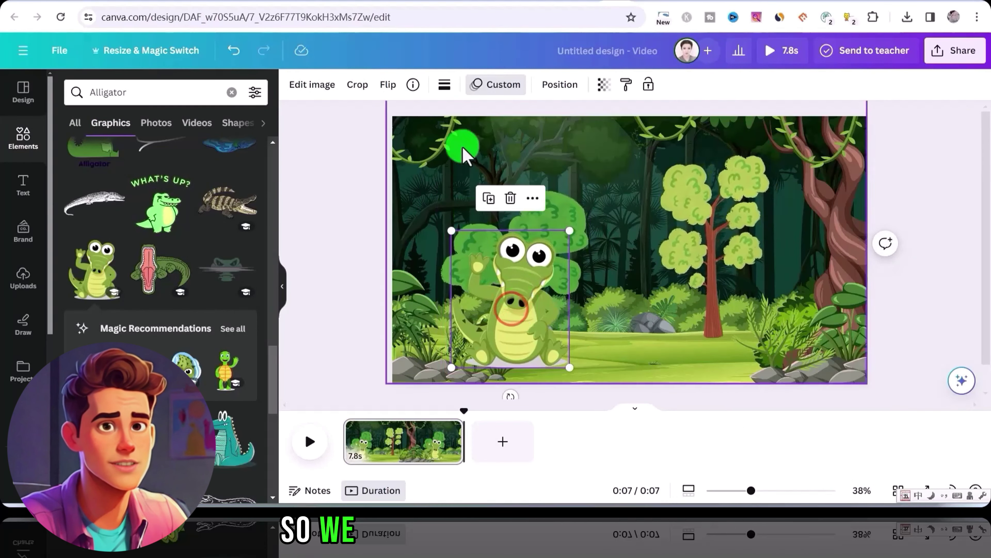
pyautogui.press('Delete')
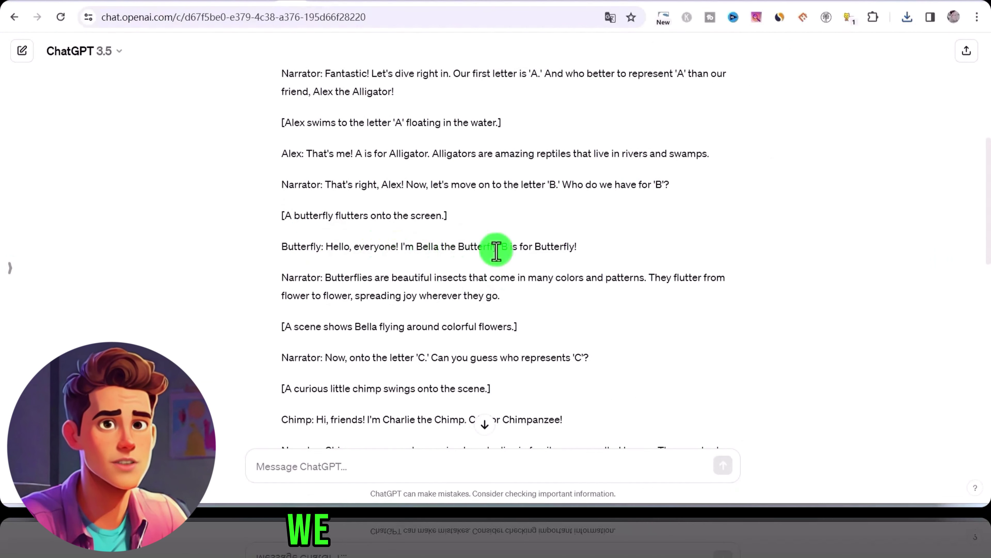
# - Copy "Butterfly" from the ChatGPT script, search Canva's graphics for it, and add an orange monarch upper left and a turquoise butterfly lower right
pyautogui.doubleClick(536, 247)
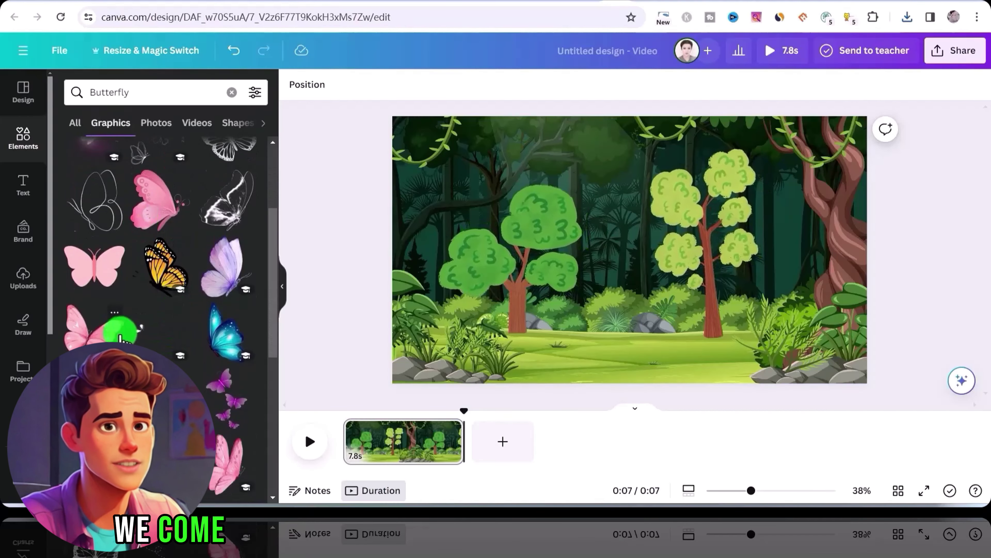
pyautogui.scroll(-3, 188, 317)
pyautogui.scroll(-1, 164, 312)
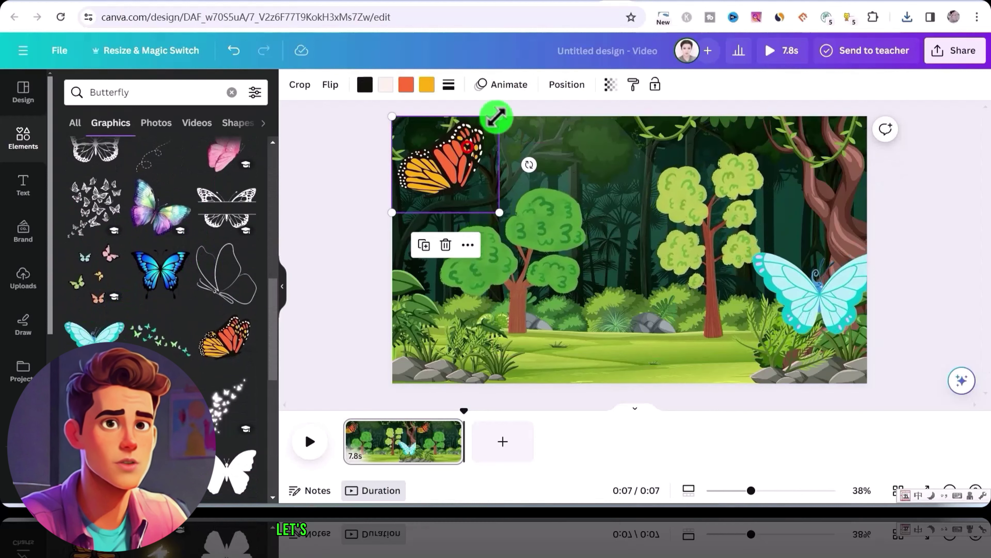
# - Create a custom animation for the turquoise butterfly with a looping flight path near the scene's right edge
pyautogui.click(511, 87)
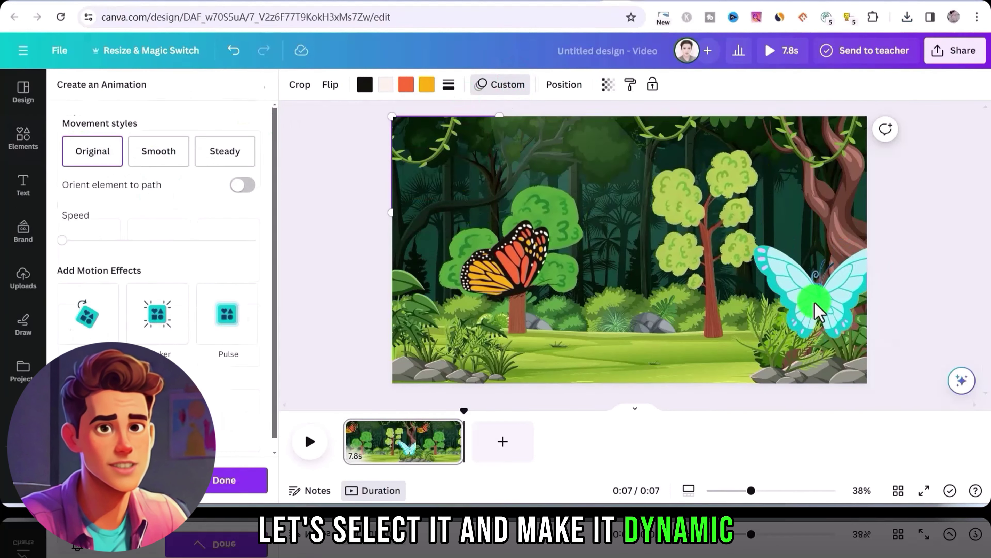
pyautogui.click(814, 308)
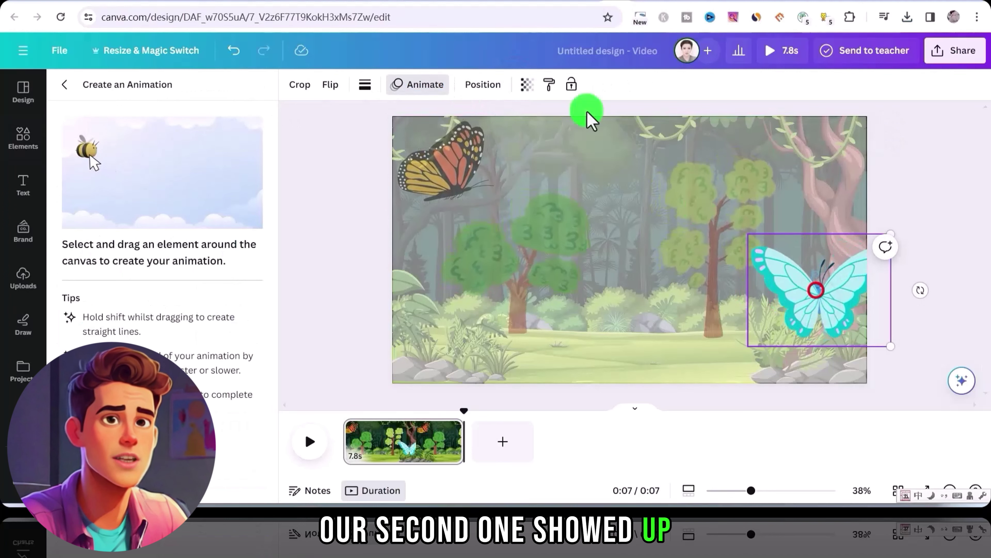
pyautogui.moveTo(825, 304)
pyautogui.mouseDown()
pyautogui.moveTo(798, 288)
pyautogui.moveTo(764, 298)
pyautogui.mouseUp()
pyautogui.moveTo(786, 261); pyautogui.dragTo(781, 266)
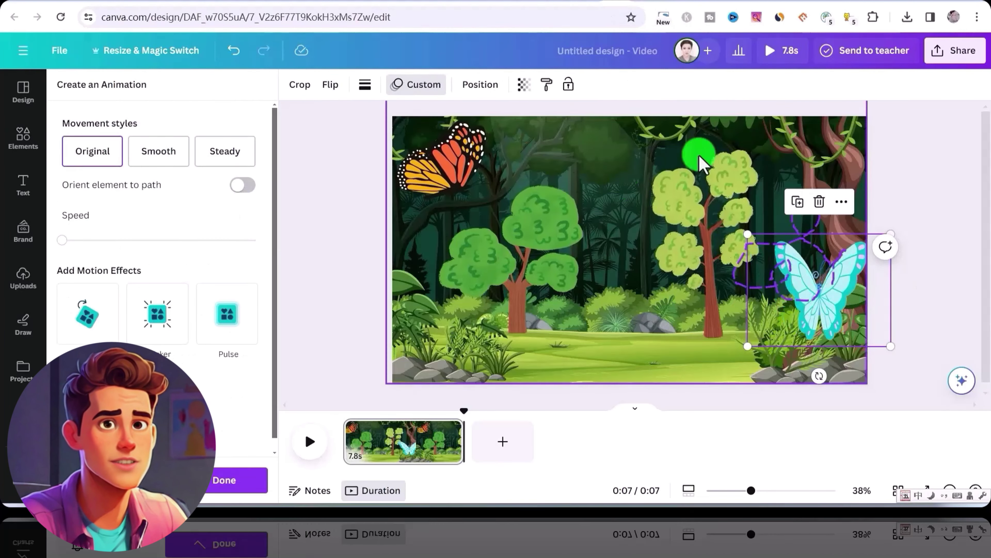
# - Download the butterfly scene as an MP4 video at 1080p
pyautogui.click(936, 51)
pyautogui.click(820, 375)
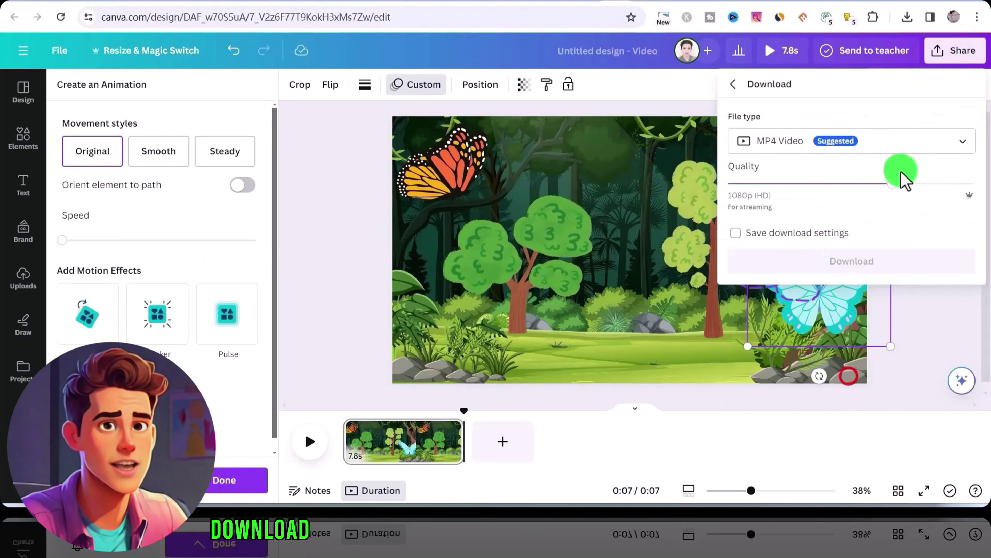
pyautogui.click(843, 262)
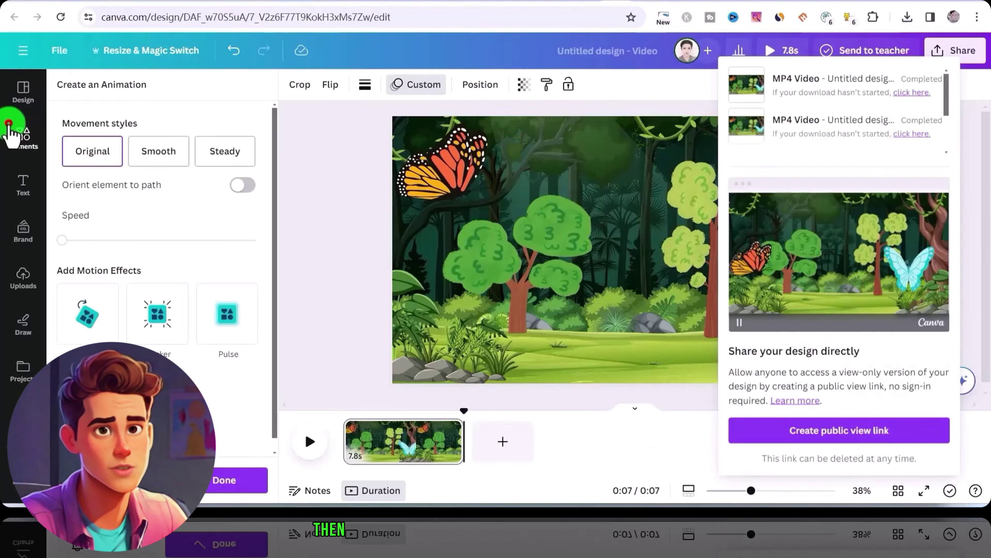
# - Search Canva's elements for "Chimpanzee" and limit the results to graphics
pyautogui.click(23, 136)
pyautogui.click(117, 92)
pyautogui.write('Chimpanzee')
pyautogui.press('Return')
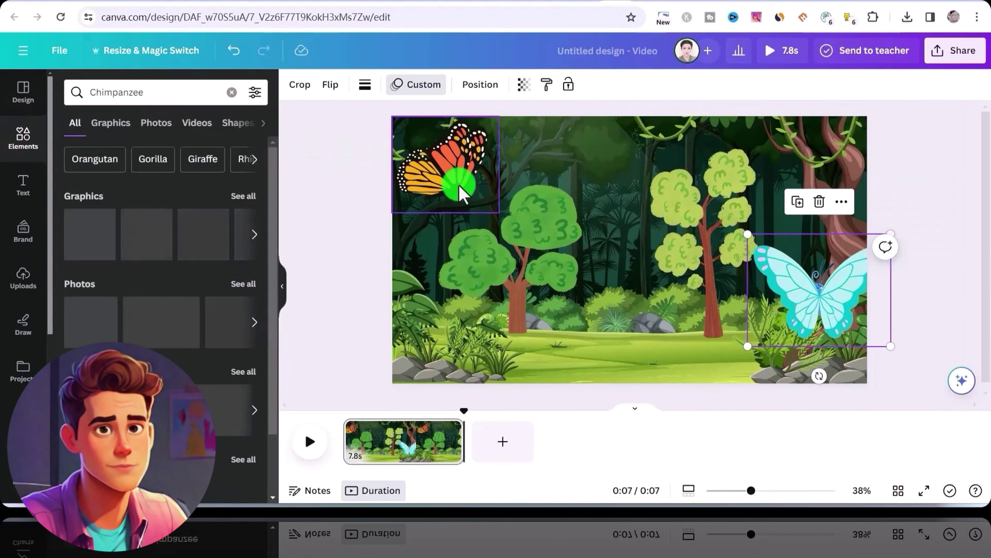
pyautogui.click(112, 124)
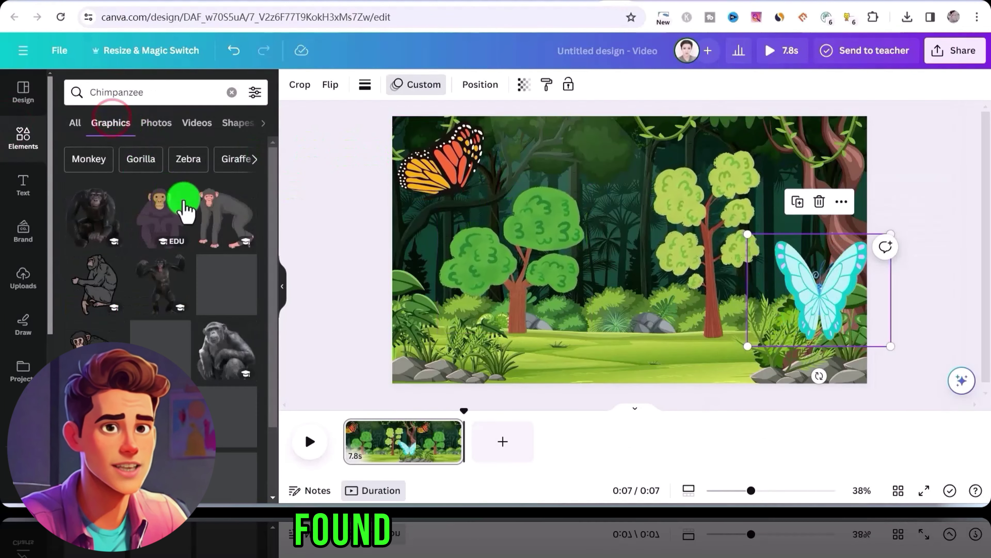
# - Delete the orange and turquoise butterflies from the forest scene
pyautogui.scroll(-3, 211, 317)
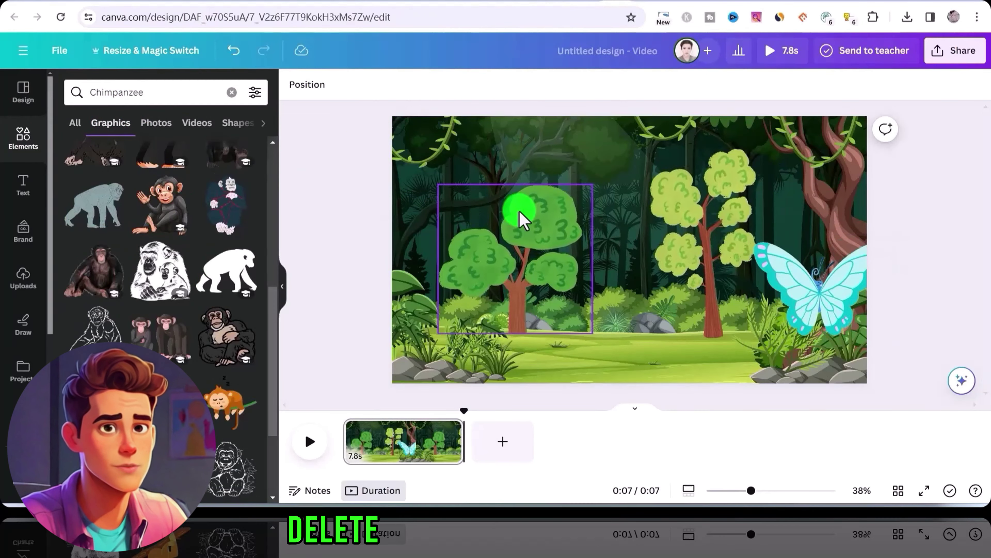
pyautogui.click(851, 300)
pyautogui.press('Delete')
# - Pick the black gorilla graphic from the chimpanzee results and place it at the scene's lower right edge
pyautogui.scroll(-10, 166, 343)
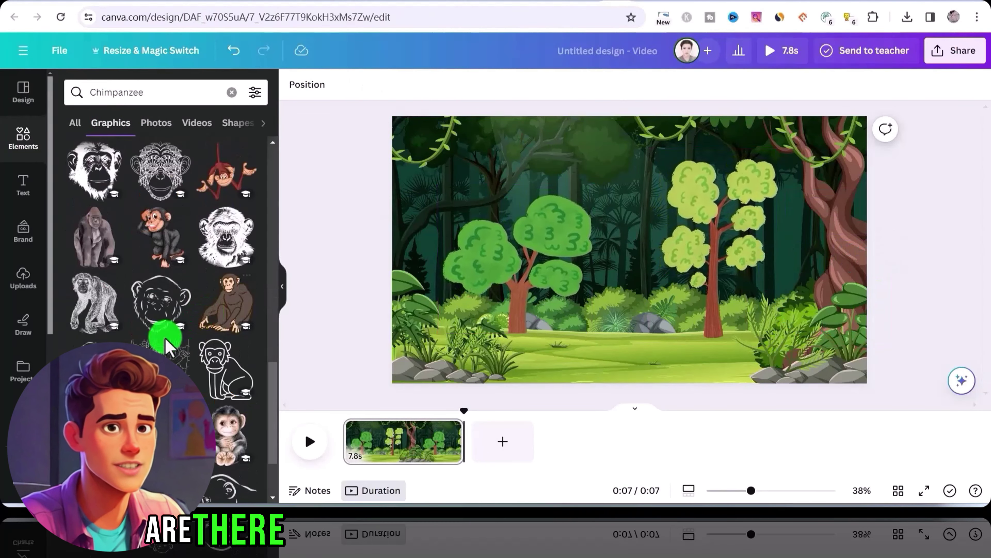
pyautogui.scroll(-10, 166, 345)
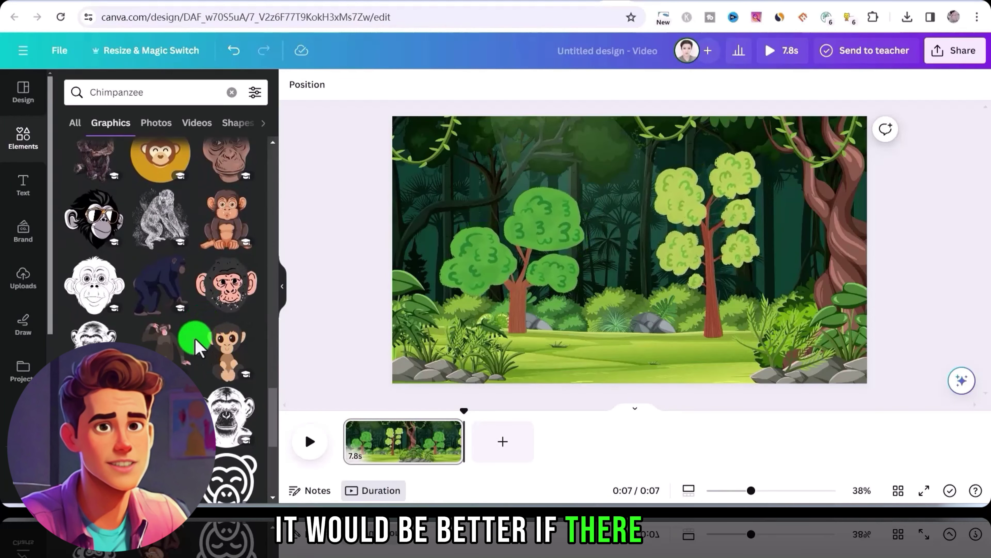
pyautogui.scroll(-10, 197, 346)
pyautogui.scroll(-10, 196, 345)
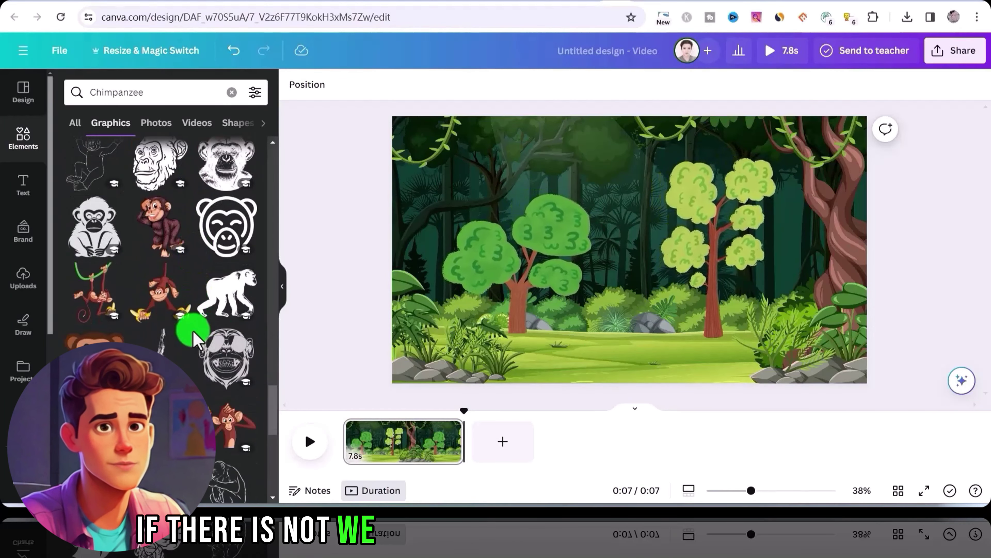
pyautogui.scroll(-5, 182, 346)
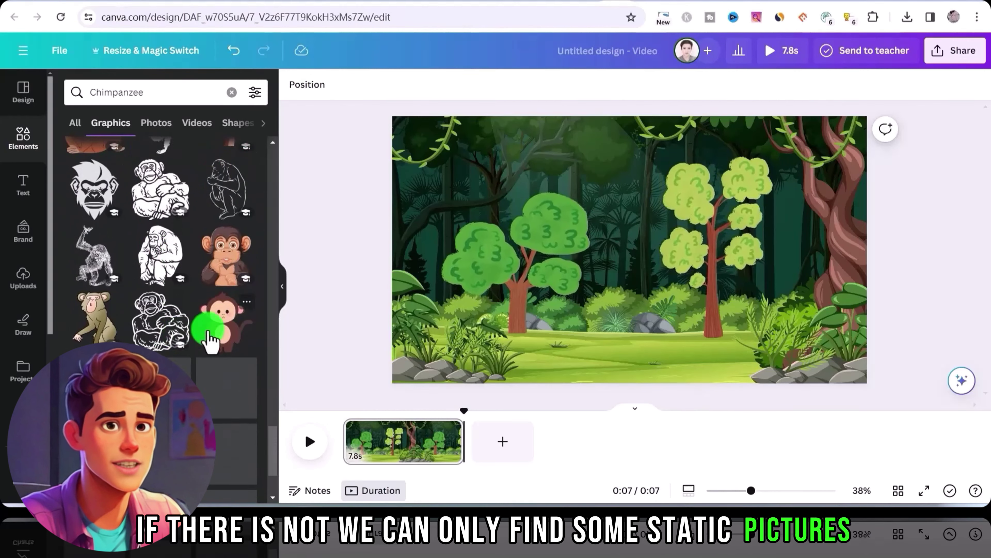
pyautogui.moveTo(203, 348); pyautogui.dragTo(810, 292)
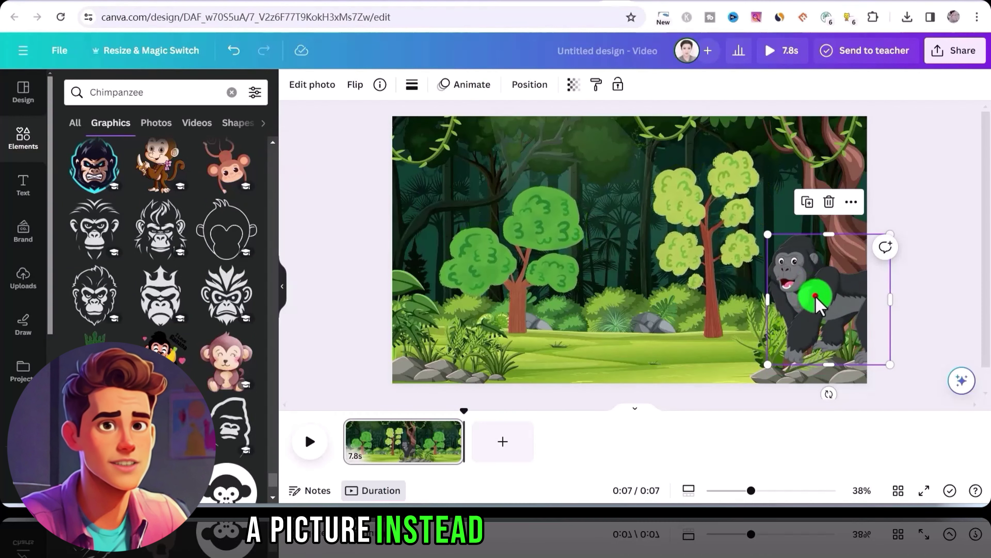
# - Create a custom animation that moves the gorilla along a wavy path from the right edge to the left tree
pyautogui.click(470, 91)
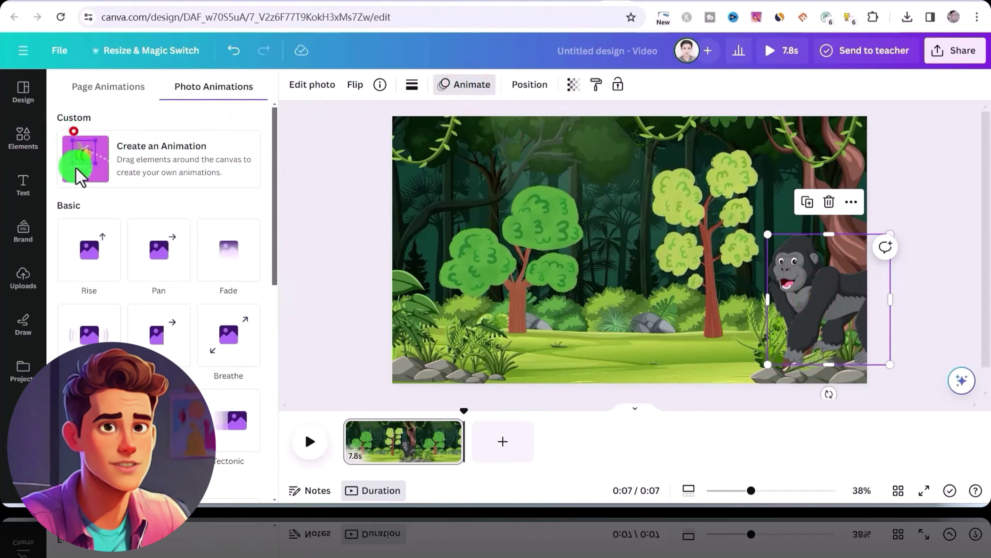
pyautogui.click(116, 159)
pyautogui.moveTo(827, 308)
pyautogui.mouseDown()
pyautogui.moveTo(798, 309)
pyautogui.moveTo(751, 336)
pyautogui.moveTo(710, 307)
pyautogui.moveTo(648, 332)
pyautogui.moveTo(591, 311)
pyautogui.moveTo(488, 302)
pyautogui.mouseUp()
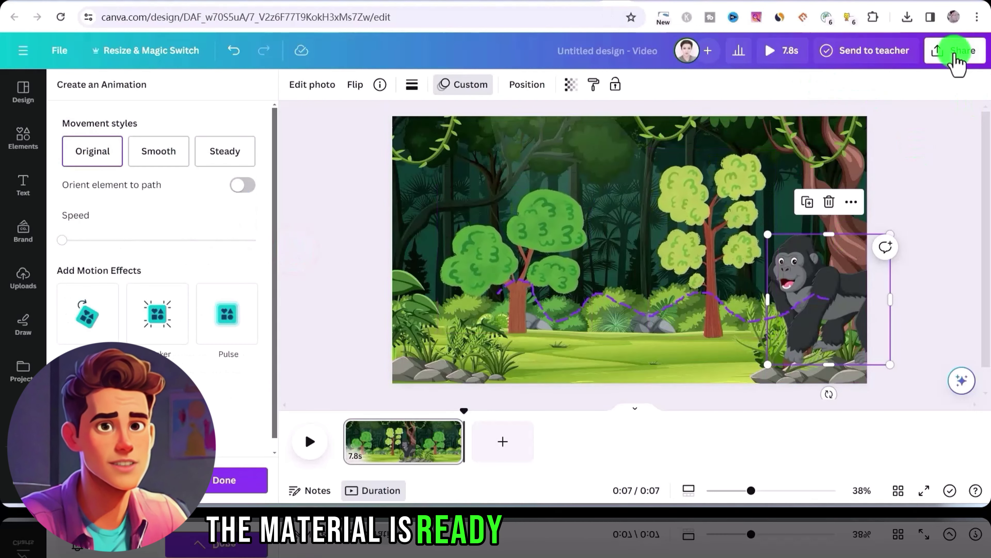
# - Download the finished gorilla scene as a video
pyautogui.click(953, 53)
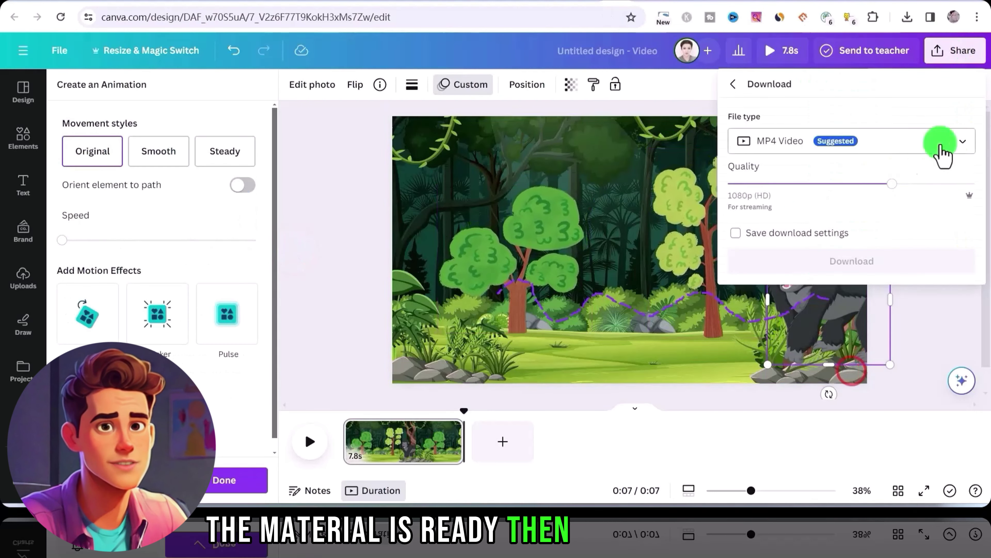
pyautogui.click(854, 261)
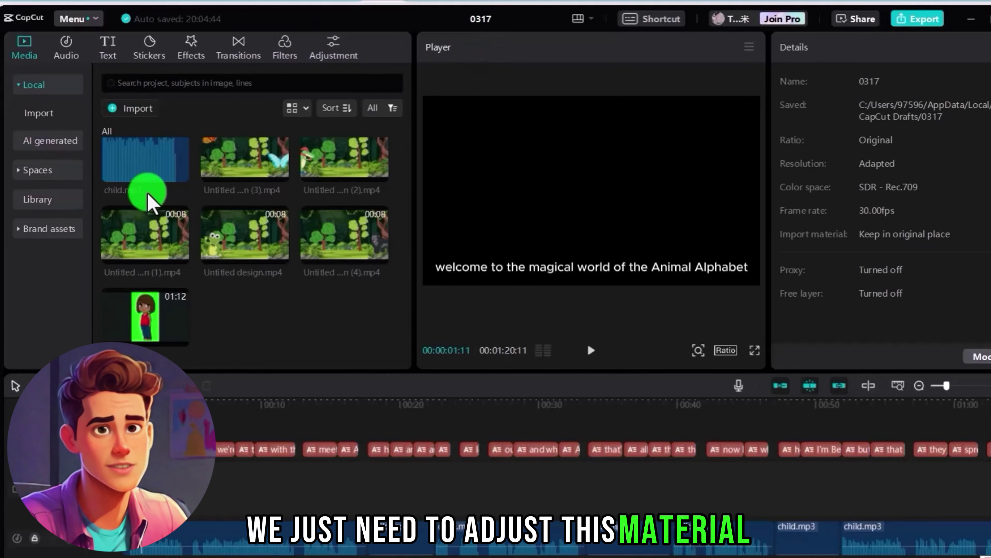
# - In CapCut, add the green-screen girl clip to the timeline and chroma-key its green background with strength 100 and shadow 78
pyautogui.click(179, 336)
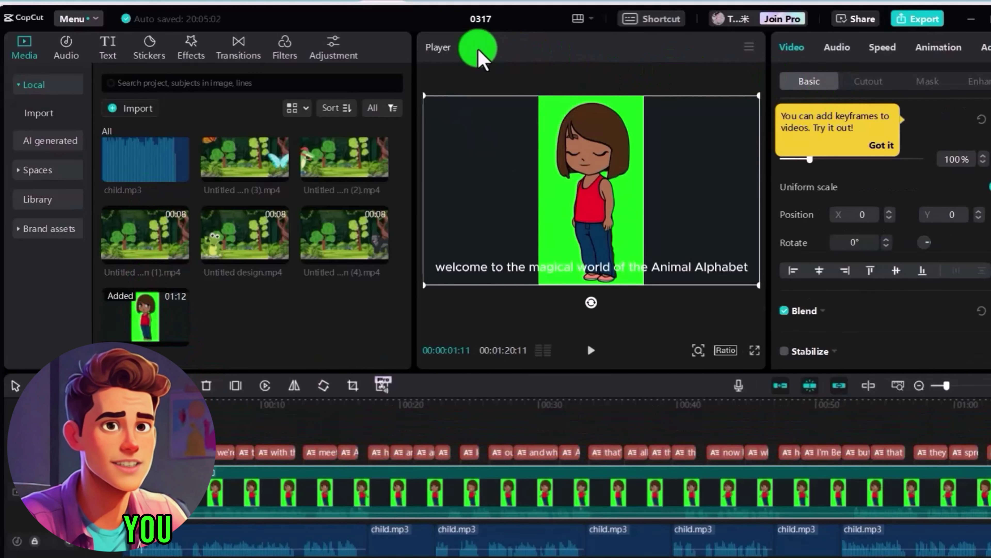
pyautogui.click(867, 82)
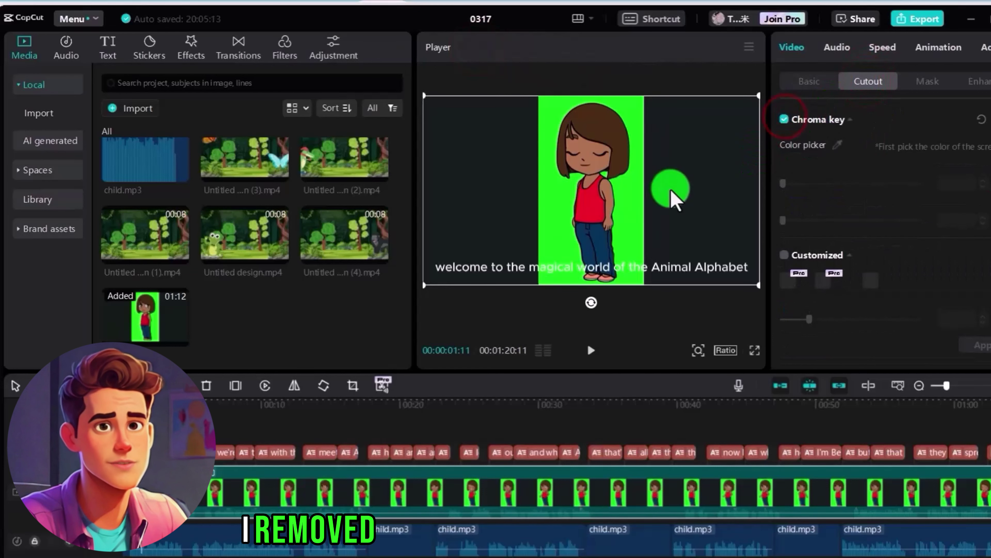
pyautogui.click(838, 143)
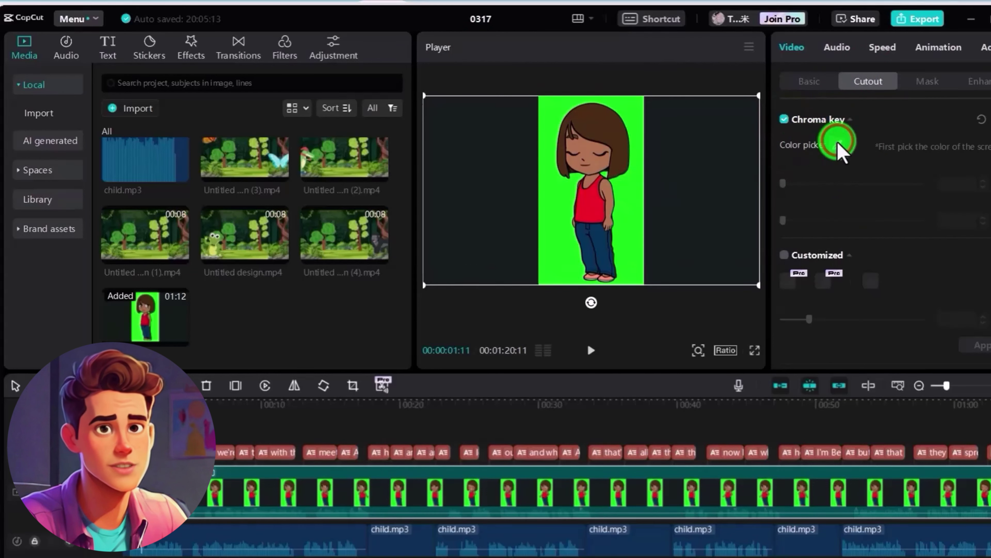
pyautogui.click(629, 186)
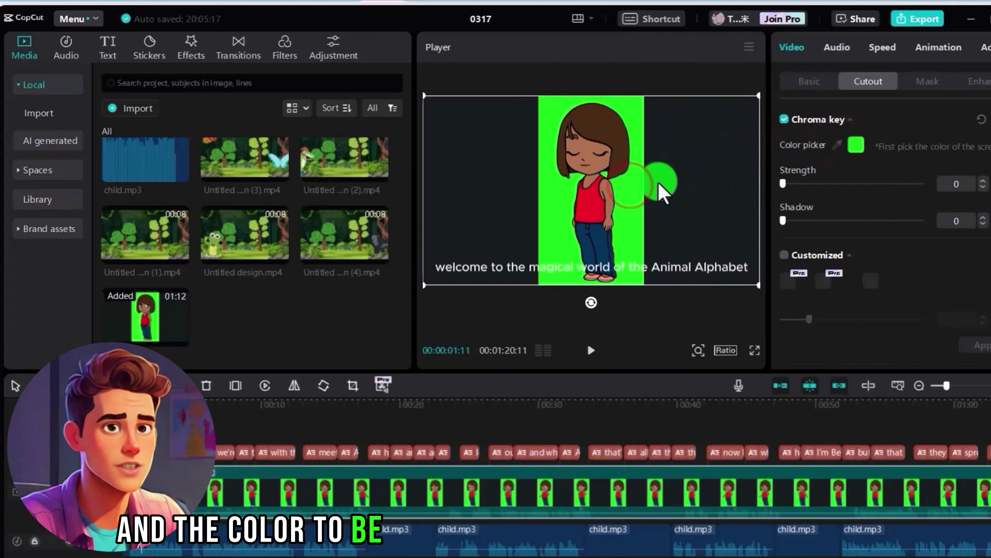
pyautogui.moveTo(790, 185); pyautogui.dragTo(929, 196)
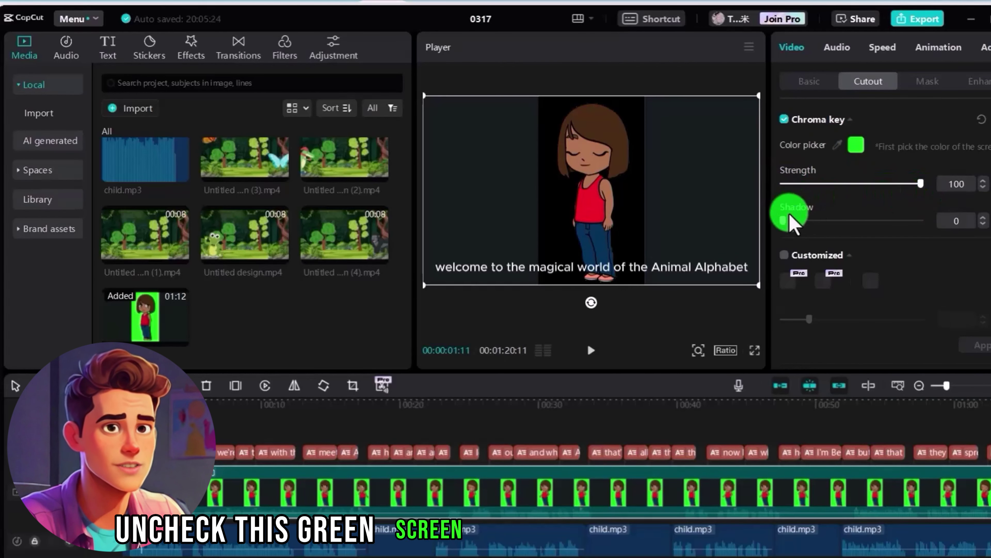
pyautogui.moveTo(784, 220); pyautogui.dragTo(890, 221)
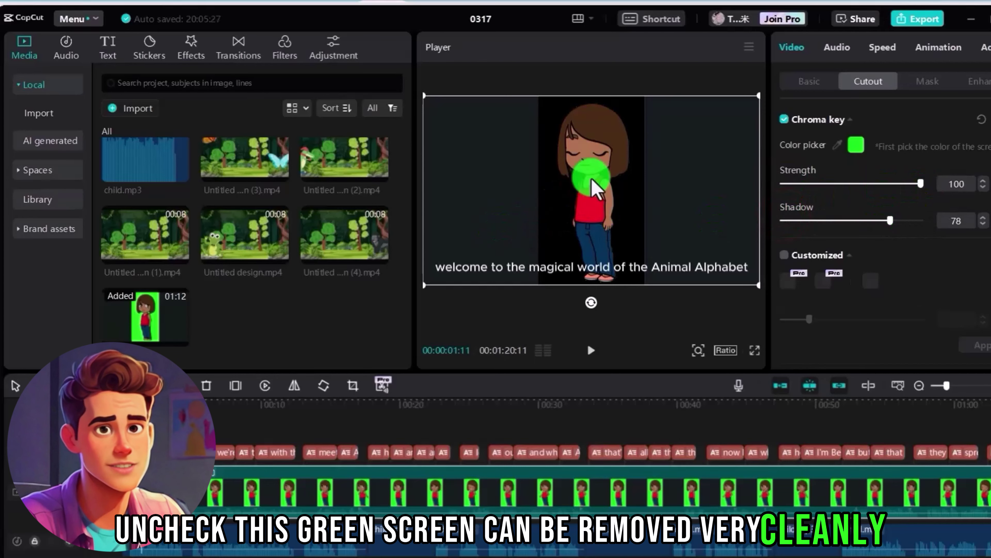
# - Crop both sides of the girl clip to the width of its green-screen area
pyautogui.click(353, 385)
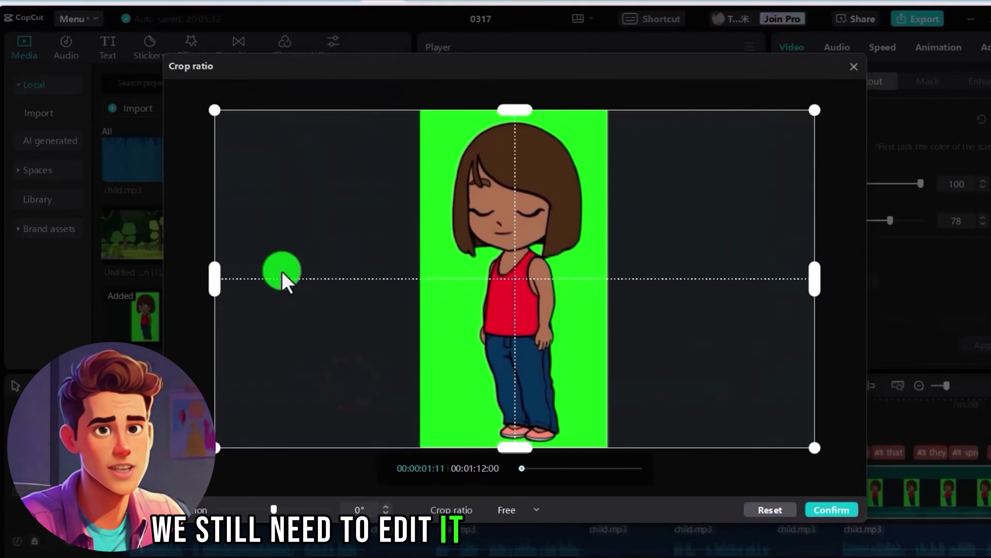
pyautogui.moveTo(215, 278); pyautogui.dragTo(425, 271)
pyautogui.moveTo(815, 279); pyautogui.dragTo(608, 278)
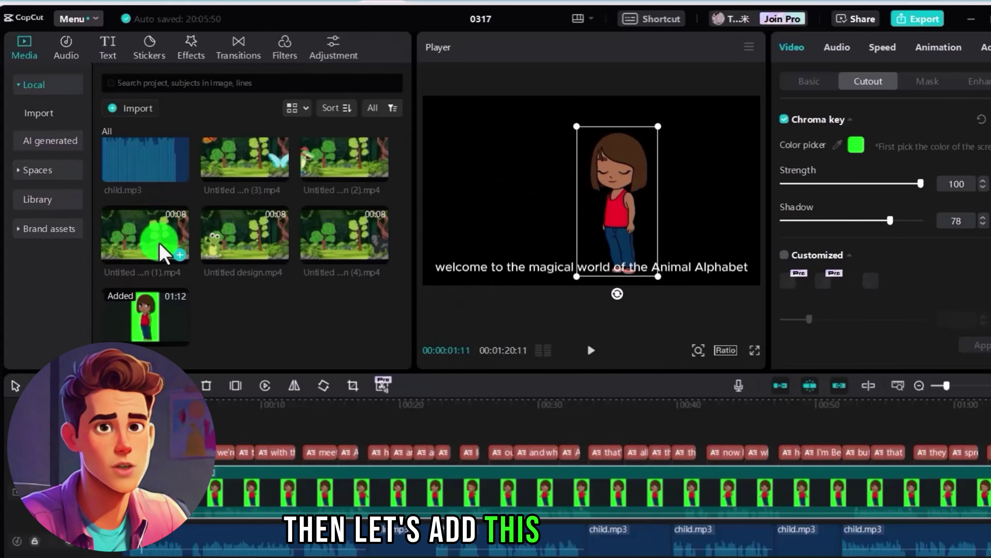
# - Add the plain forest clip Untitled design (1).mp4 at the timeline's start and place it on a track beneath the girl
pyautogui.moveTo(145, 231); pyautogui.dragTo(221, 421)
pyautogui.scroll(2, 558, 480)
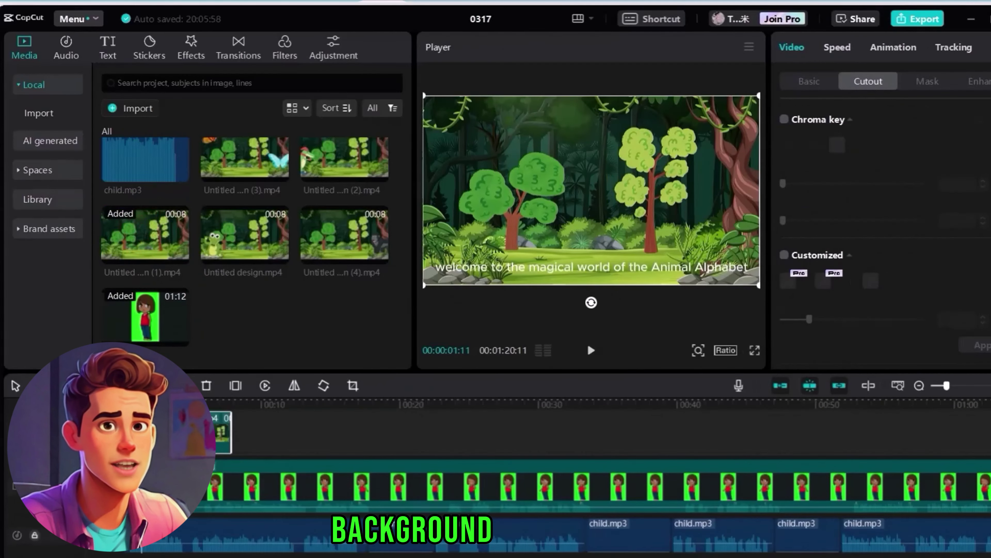
pyautogui.click(804, 80)
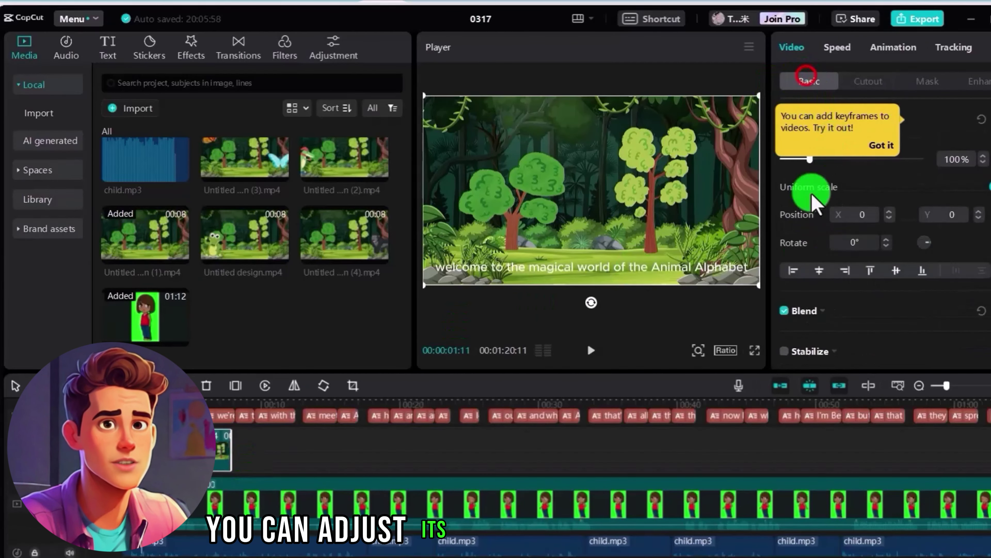
pyautogui.scroll(-10, 819, 242)
pyautogui.moveTo(211, 503); pyautogui.dragTo(210, 467)
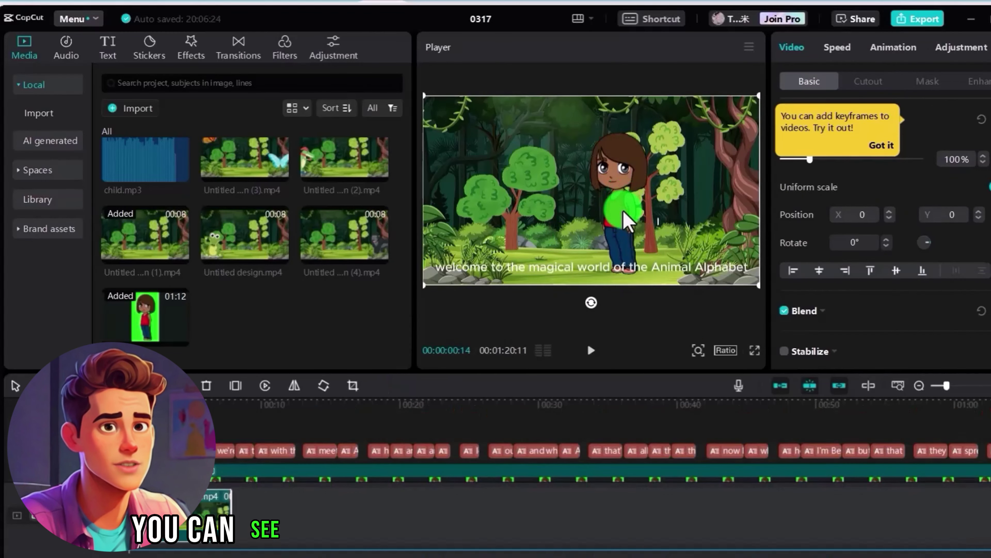
# - Scale the girl down to 70% and position her between the trees at X 109, Y -257
pyautogui.moveTo(621, 208); pyautogui.dragTo(589, 172)
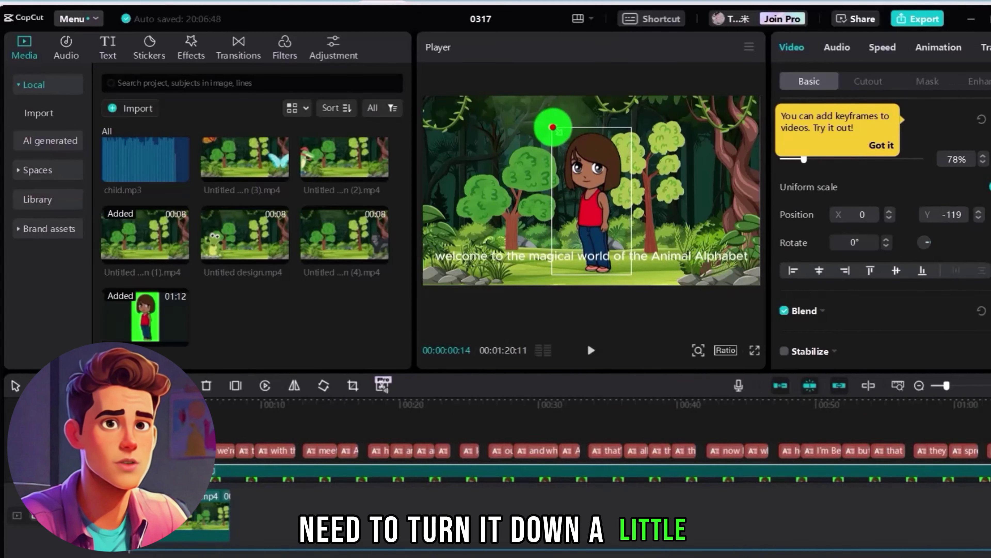
pyautogui.moveTo(551, 127); pyautogui.dragTo(556, 134)
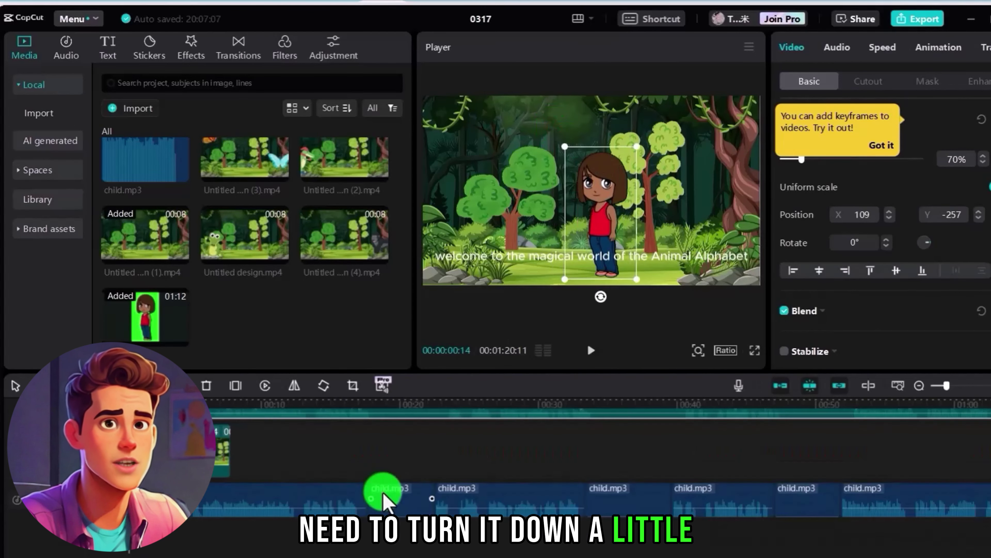
# - Adjust the volume of the child.mp3 segment that starts at about 18 s
pyautogui.click(382, 491)
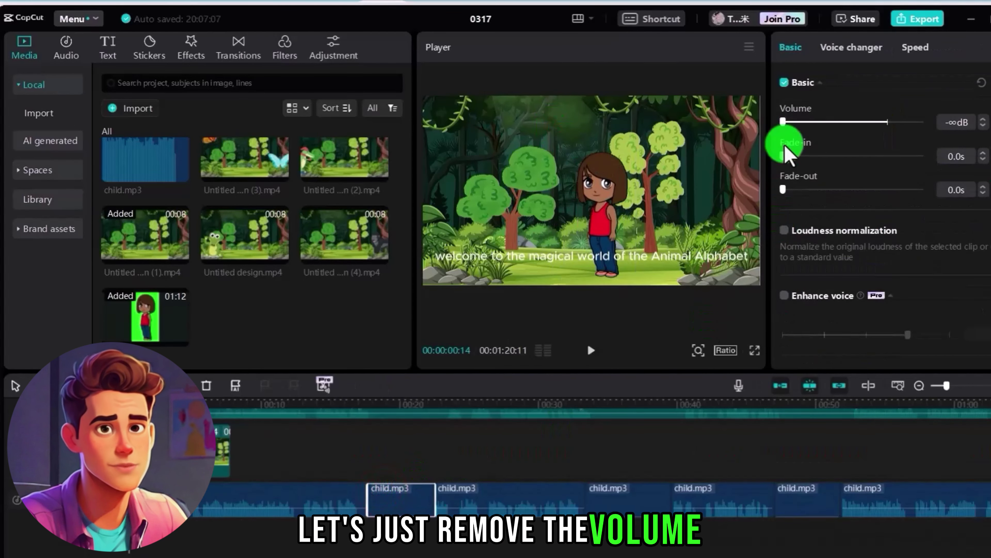
pyautogui.moveTo(785, 124); pyautogui.dragTo(877, 124)
pyautogui.click(626, 500)
# - Repeat the plain forest background up to about 18 s, followed by the crocodile scene Untitled design (2).mp4 trimmed to end at about 22 s
pyautogui.click(217, 468)
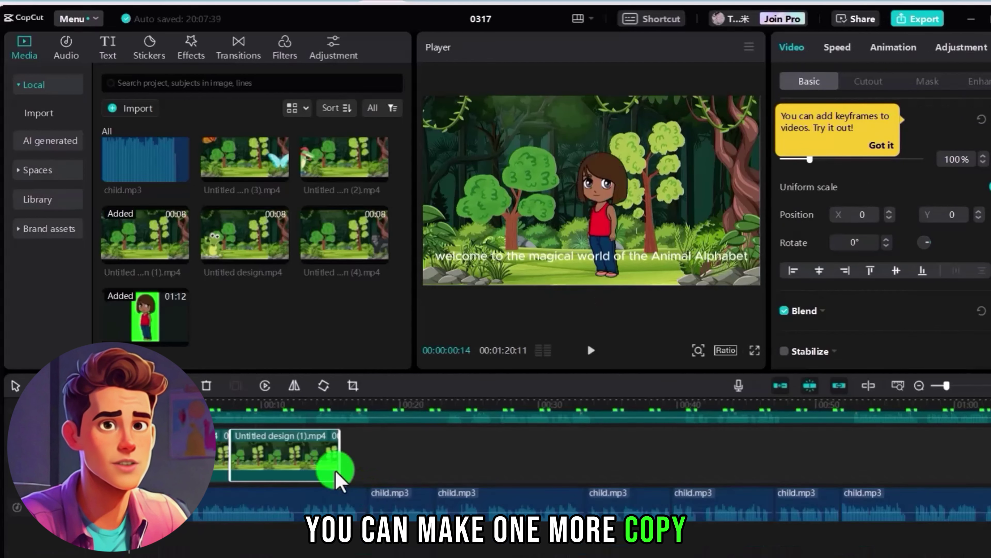
pyautogui.click(295, 458)
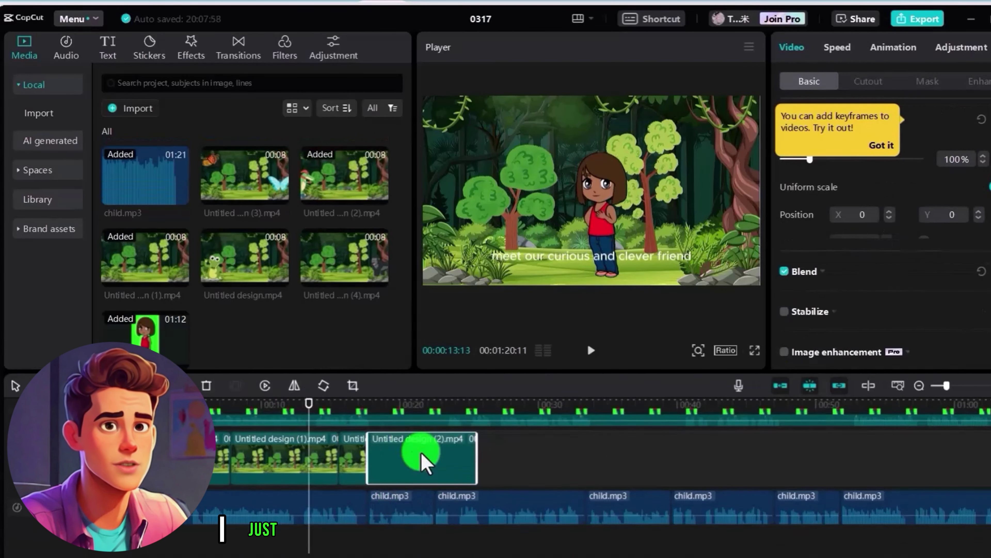
pyautogui.click(392, 408)
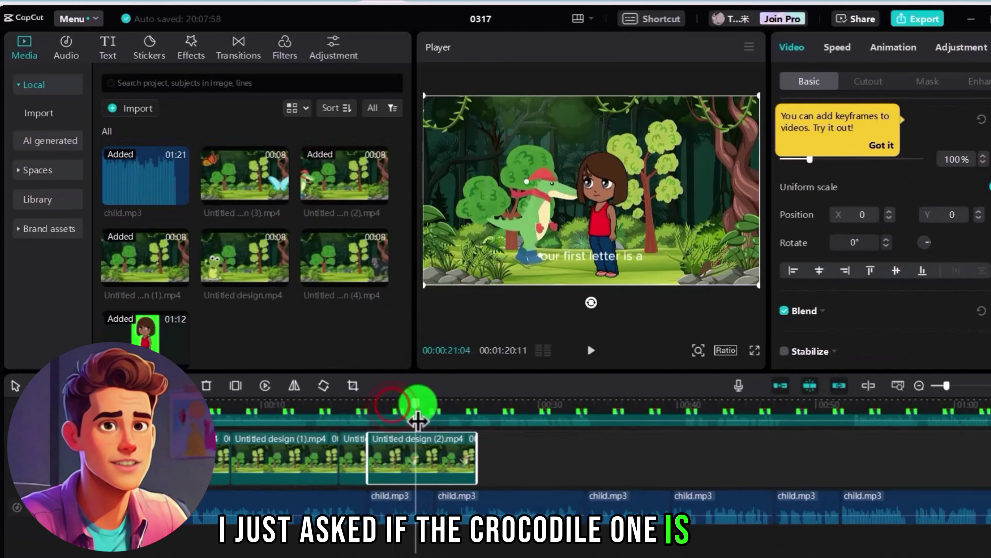
pyautogui.moveTo(477, 457); pyautogui.dragTo(434, 458)
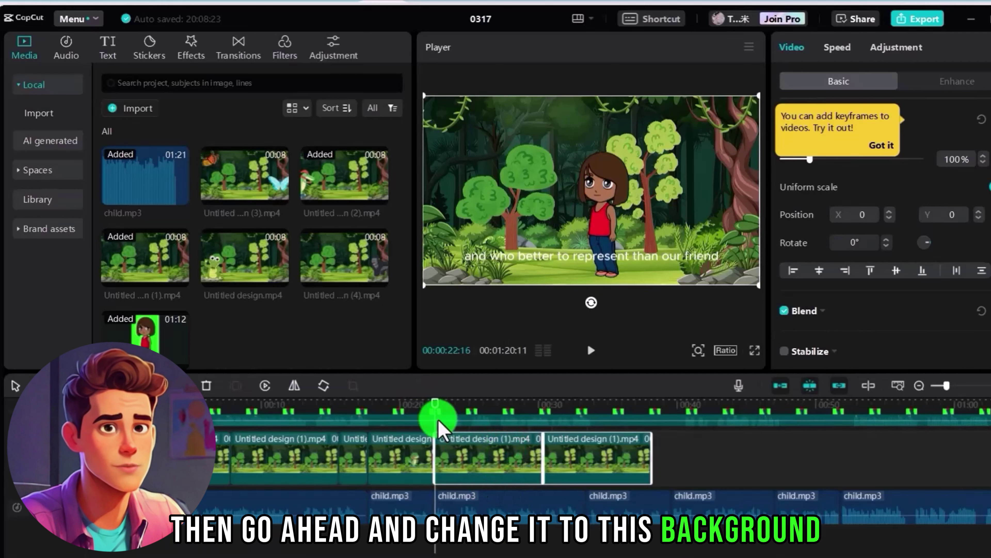
# - Continue the plain forest background after the crocodile scene and trim its last copy to end at about 33 s
pyautogui.moveTo(647, 491); pyautogui.dragTo(586, 497)
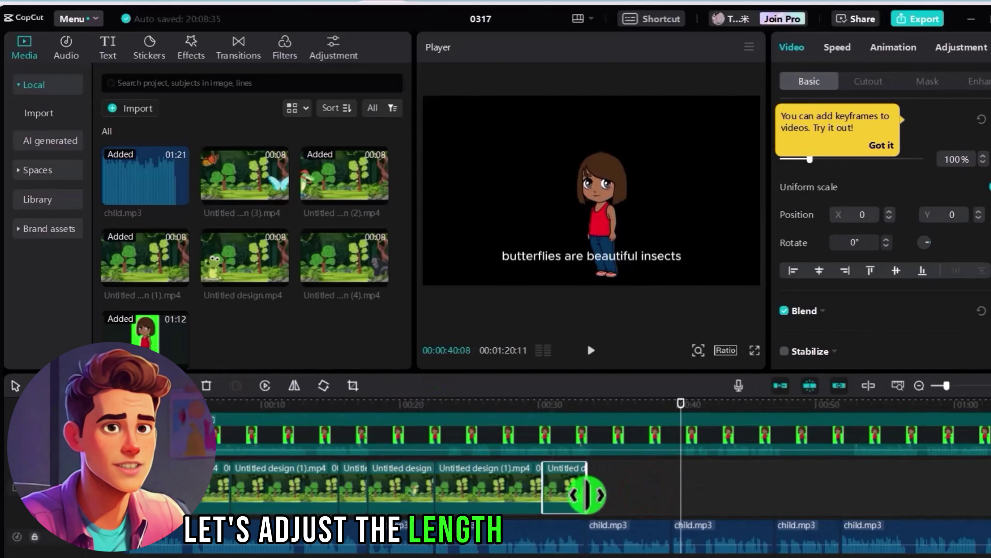
pyautogui.scroll(-1, 586, 492)
pyautogui.click(590, 404)
# - Add a default text over the crocodile scene reading "A is for Alligator" and move it to the top of the frame
pyautogui.click(393, 418)
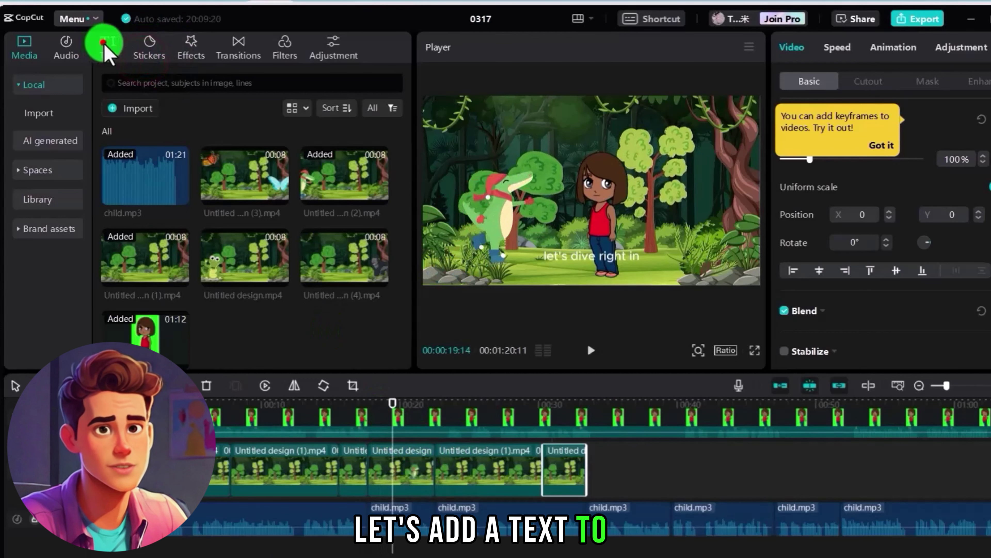
pyautogui.click(107, 51)
pyautogui.click(158, 145)
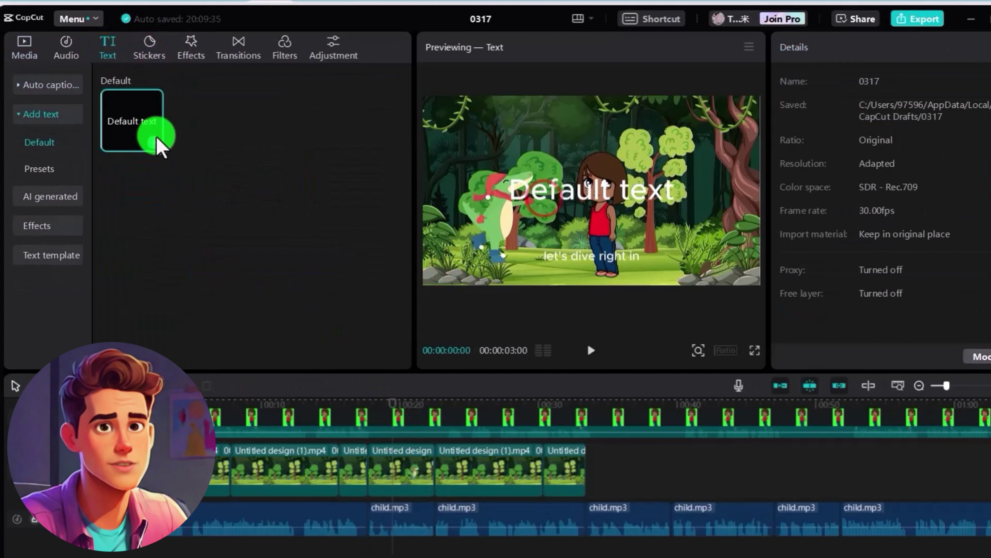
pyautogui.click(155, 141)
pyautogui.scroll(-1, 381, 449)
pyautogui.click(844, 121)
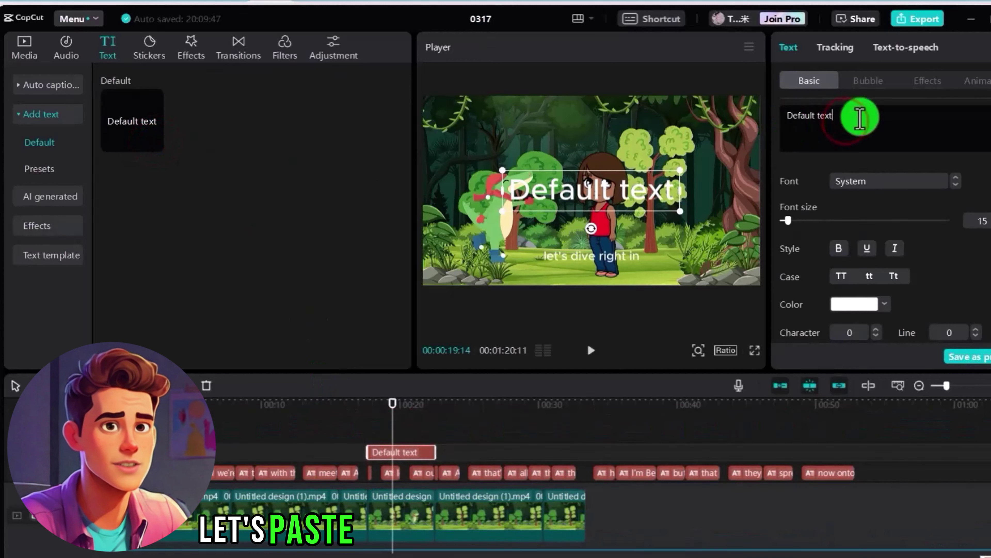
pyautogui.moveTo(864, 115); pyautogui.dragTo(768, 110)
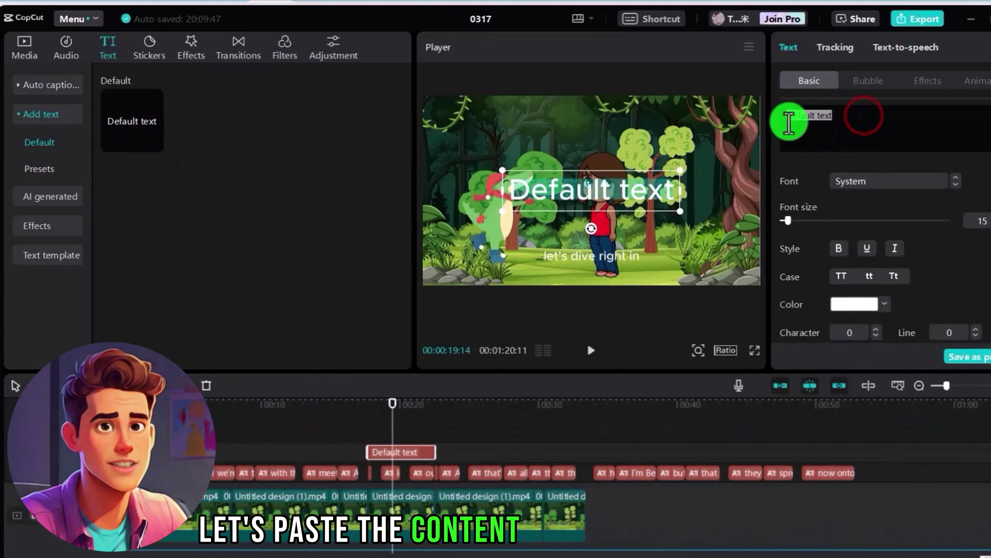
pyautogui.write('A is for Alligator')
pyautogui.moveTo(630, 203); pyautogui.dragTo(630, 138)
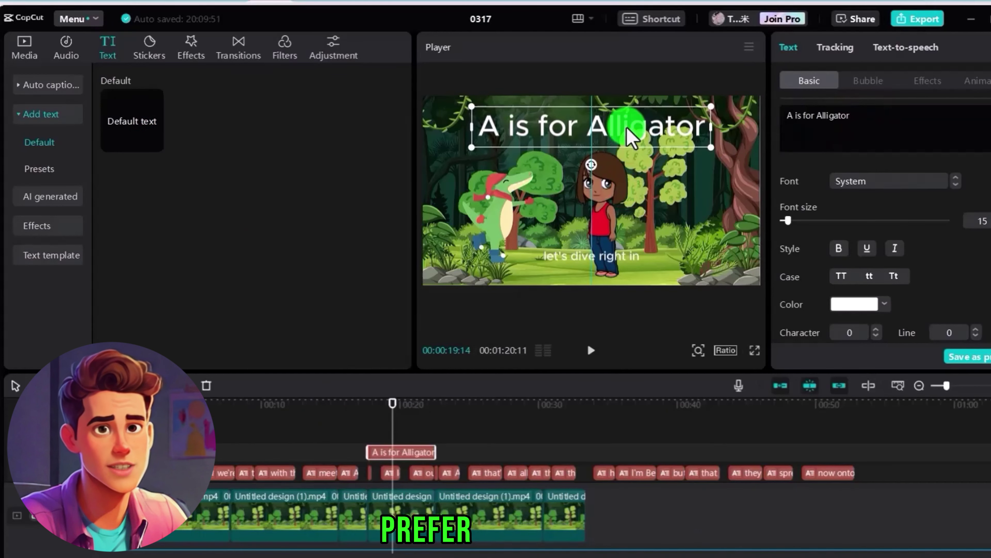
# - Style the alligator title with a bright multicoloured text effect and the Kanit-Black font
pyautogui.click(968, 81)
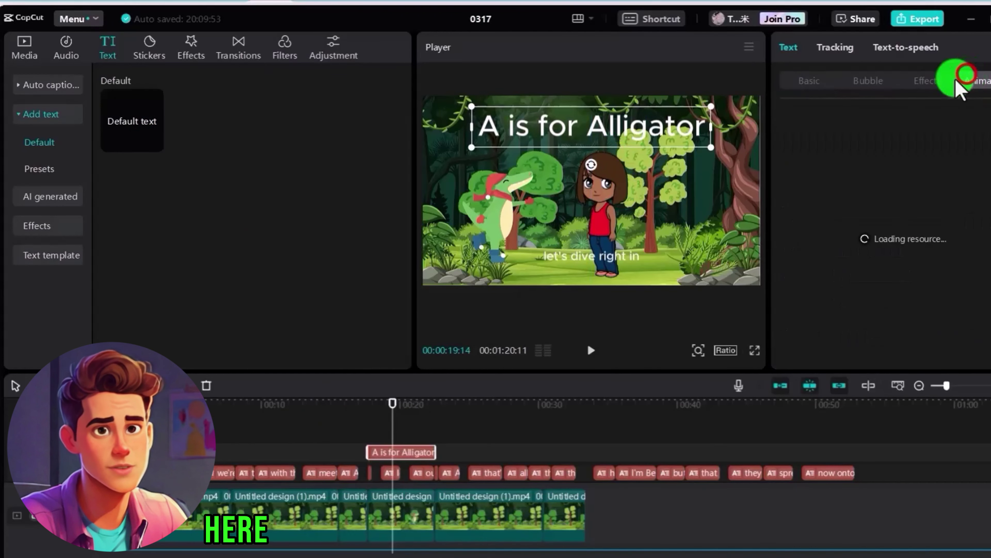
pyautogui.click(643, 129)
pyautogui.click(868, 81)
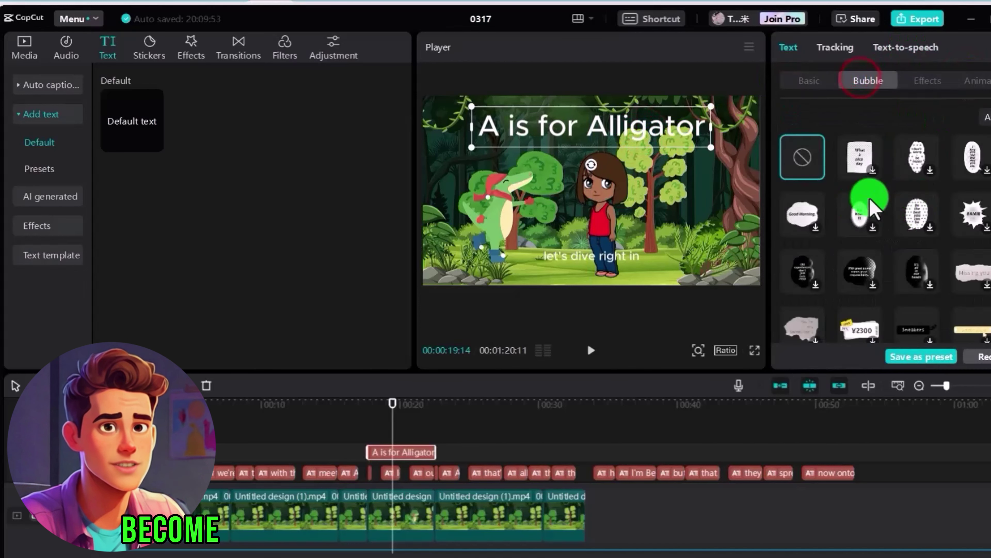
pyautogui.click(925, 81)
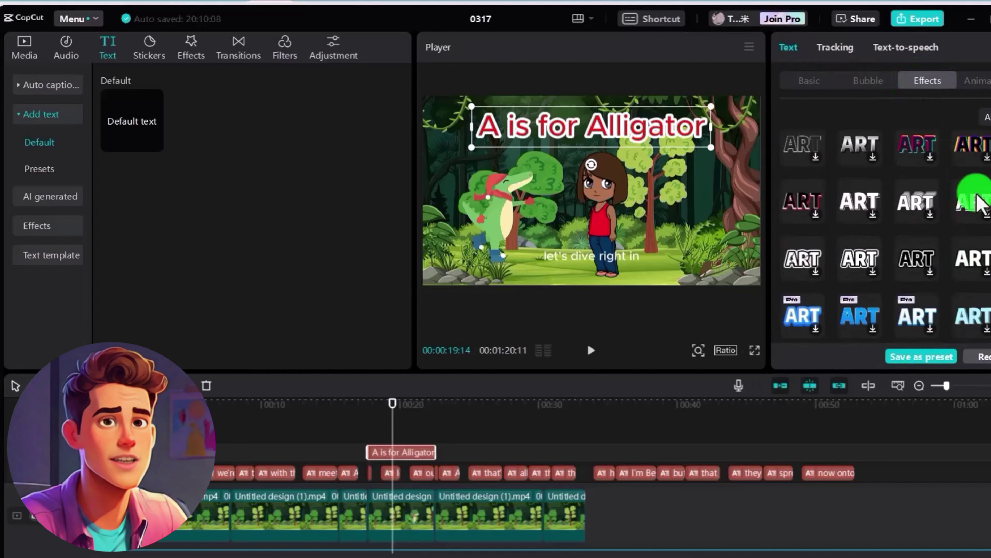
pyautogui.scroll(-4, 907, 217)
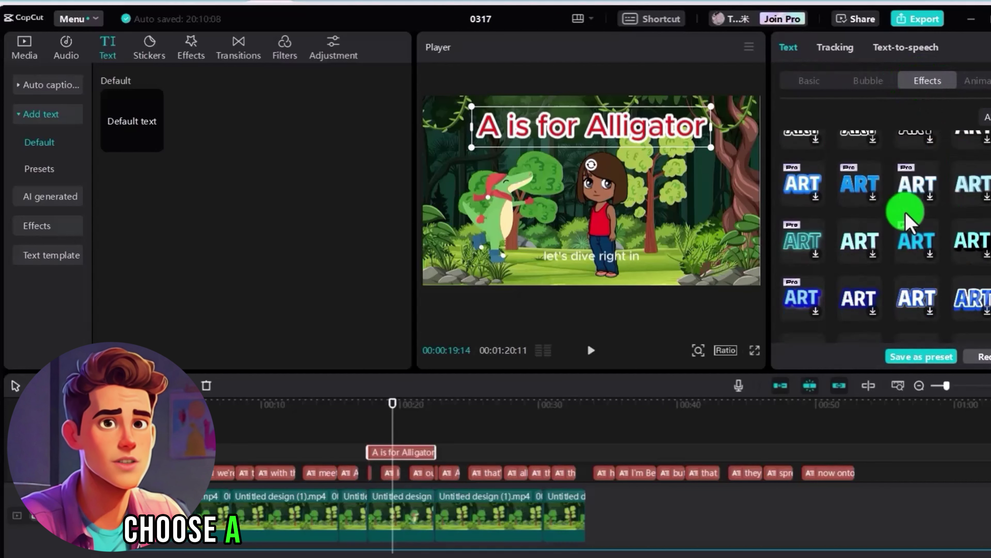
pyautogui.click(907, 244)
pyautogui.click(714, 143)
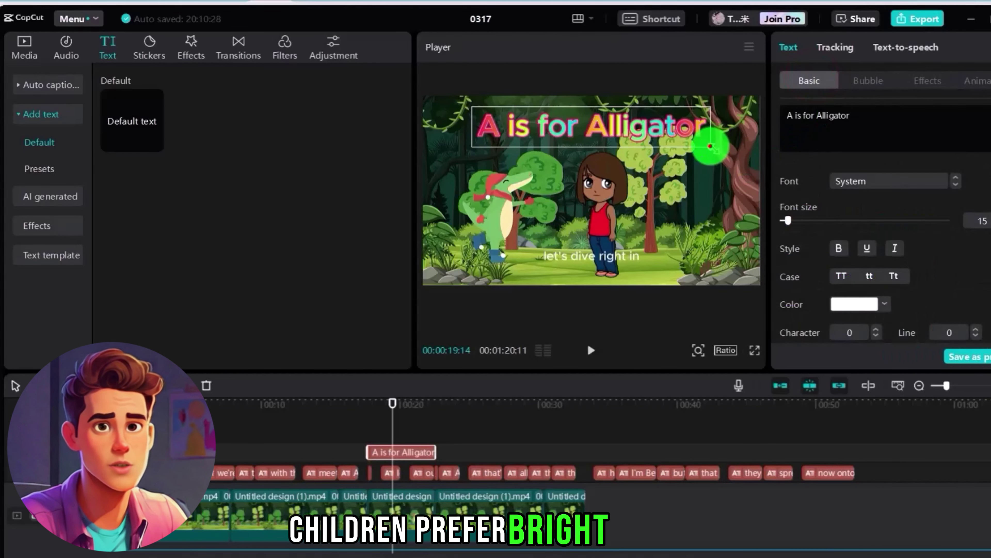
pyautogui.click(851, 181)
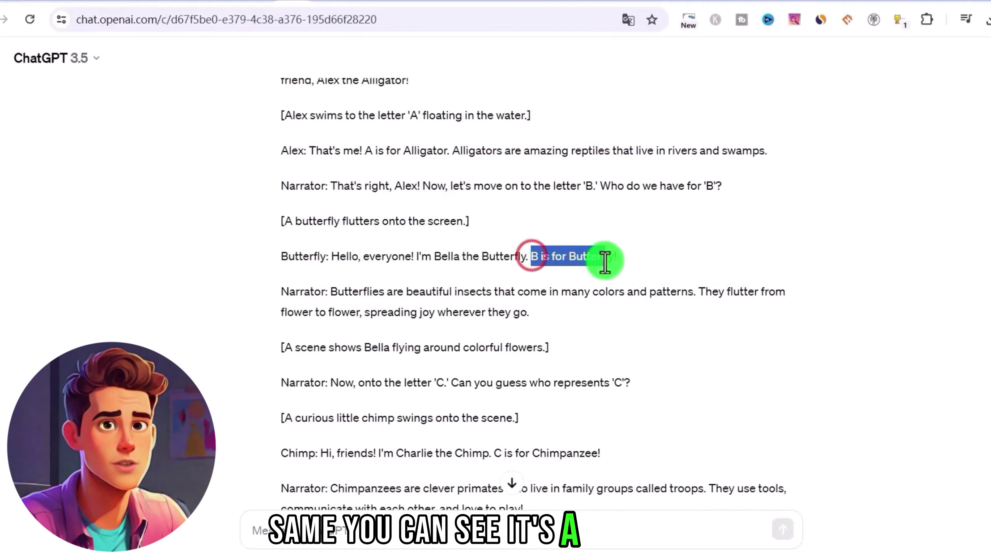
# - Copy the alligator title over the butterfly scene and change its text to "B for Butterfly"
pyautogui.moveTo(605, 261); pyautogui.dragTo(611, 252)
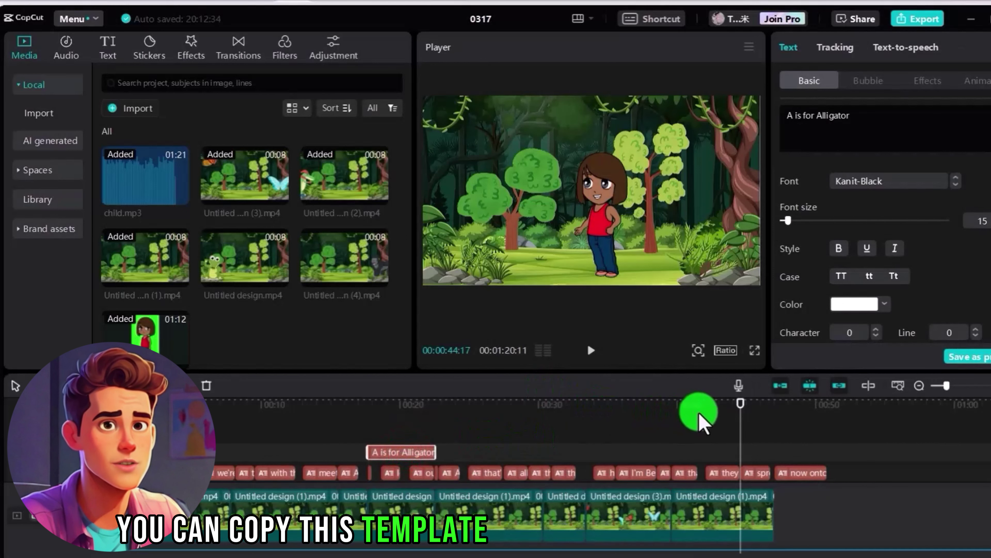
pyautogui.scroll(-1, 700, 419)
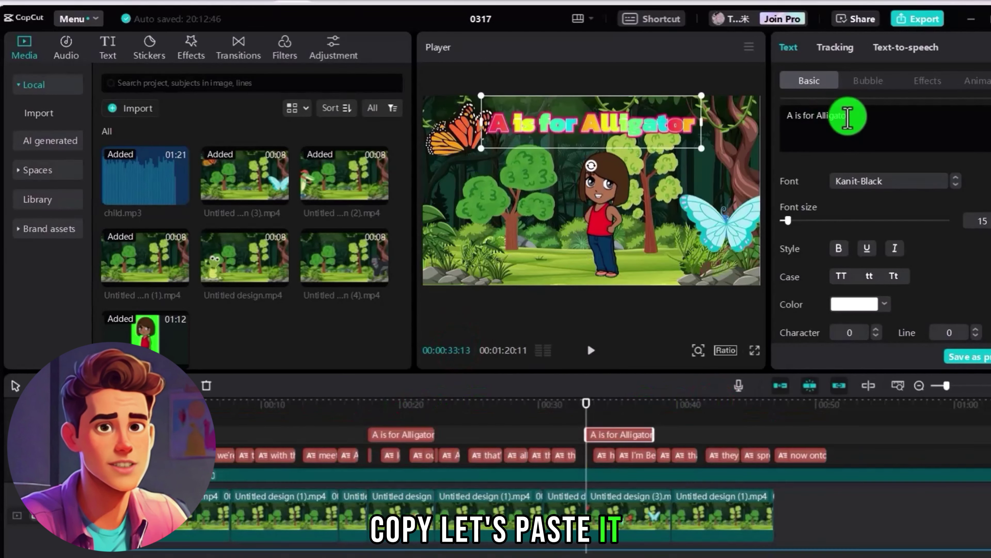
pyautogui.moveTo(861, 115); pyautogui.dragTo(769, 102)
pyautogui.write('B is for Butterfly')
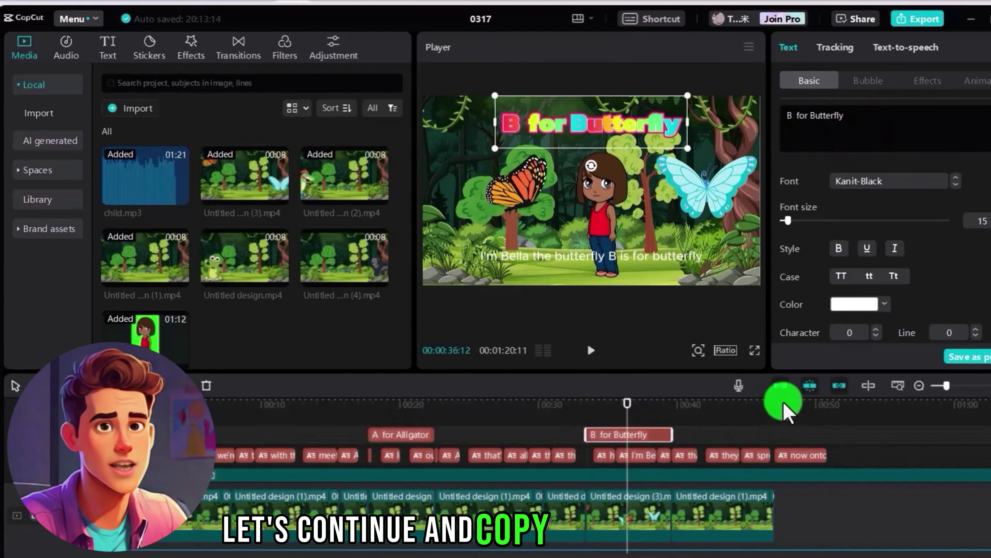
# - Add the gorilla scene Untitled design (4).mp4 after the butterfly section's background and continue the plain forest background to the narration's end
pyautogui.moveTo(783, 408); pyautogui.dragTo(773, 424)
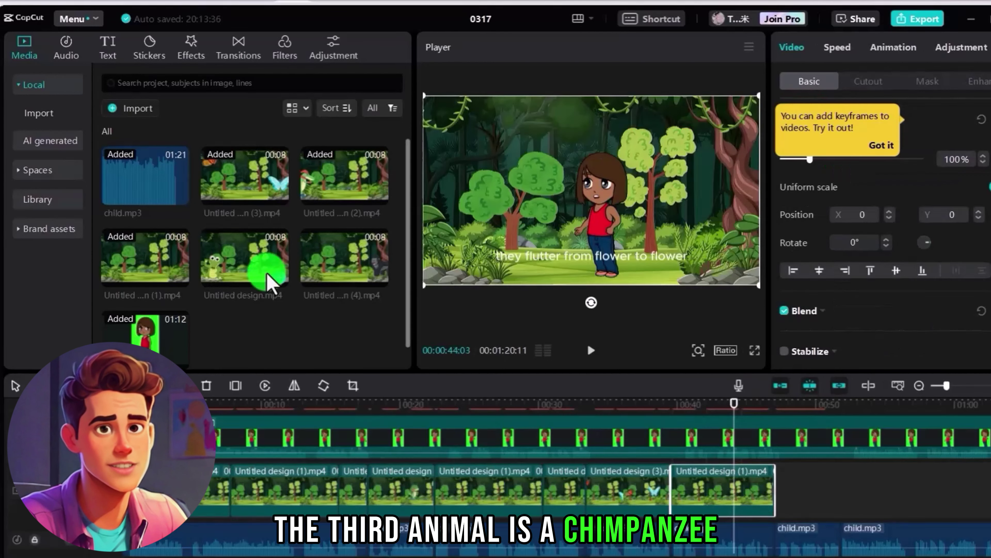
pyautogui.click(345, 270)
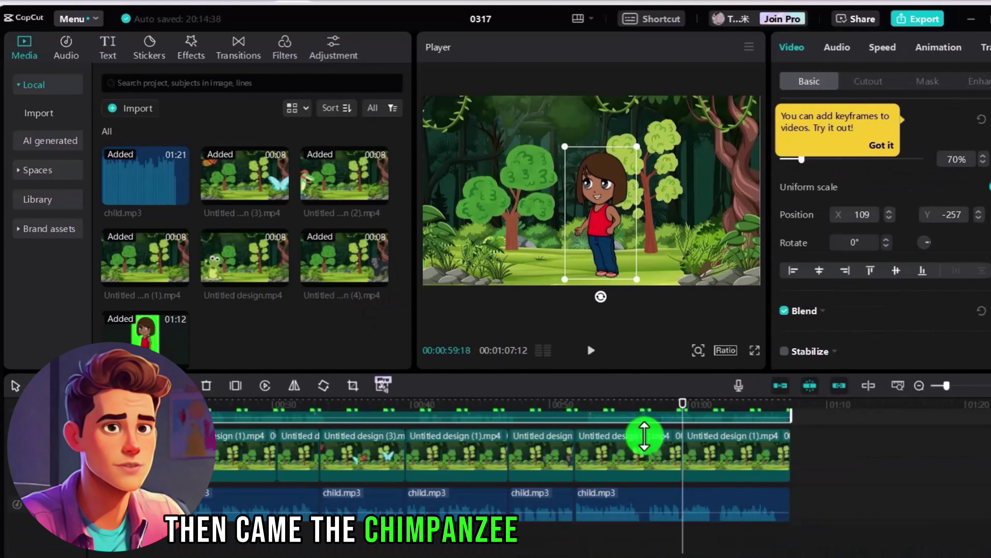
pyautogui.moveTo(682, 429); pyautogui.dragTo(730, 406)
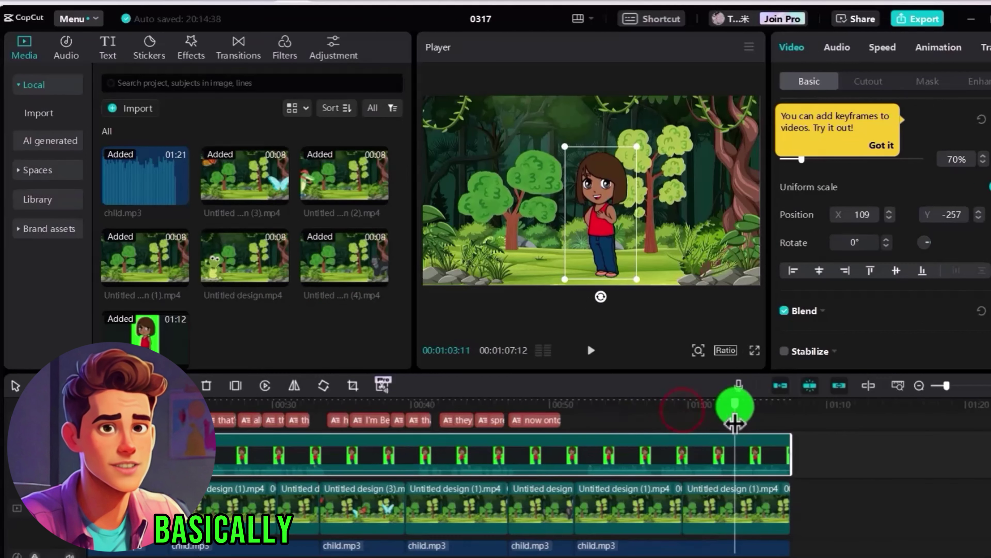
# - Select the subtitle in the butterfly scene and browse the text animations and caption templates available for restyling the subtitles
pyautogui.click(881, 146)
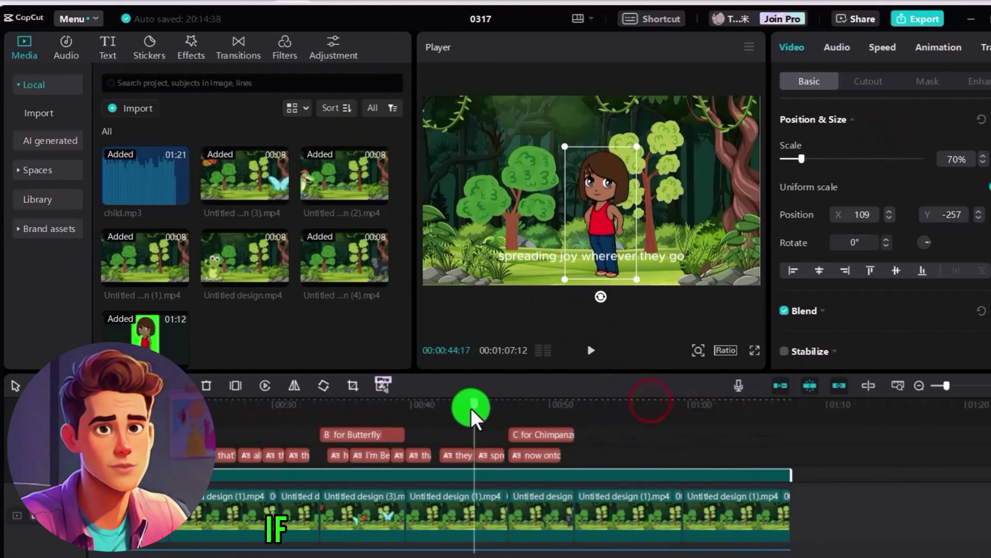
pyautogui.moveTo(469, 409); pyautogui.dragTo(507, 396)
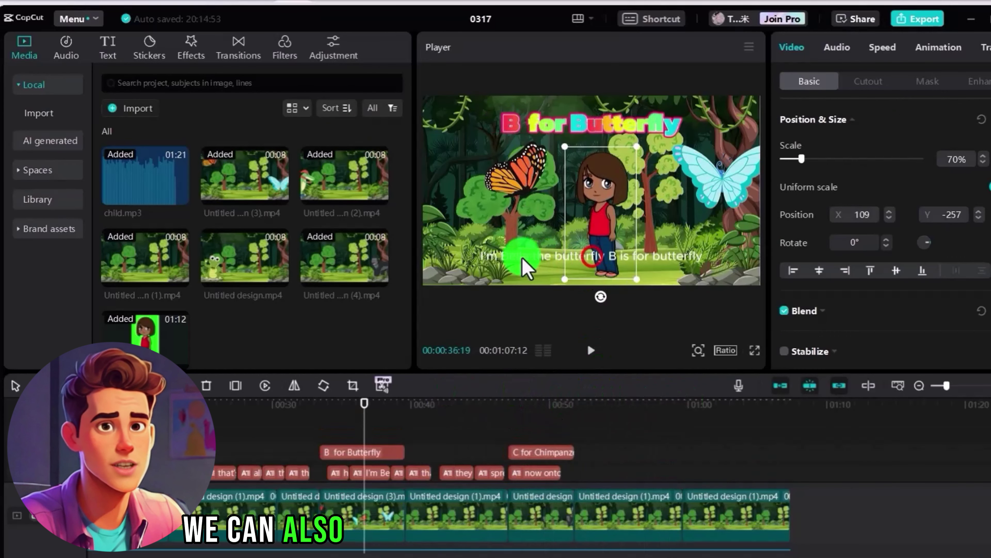
pyautogui.click(515, 257)
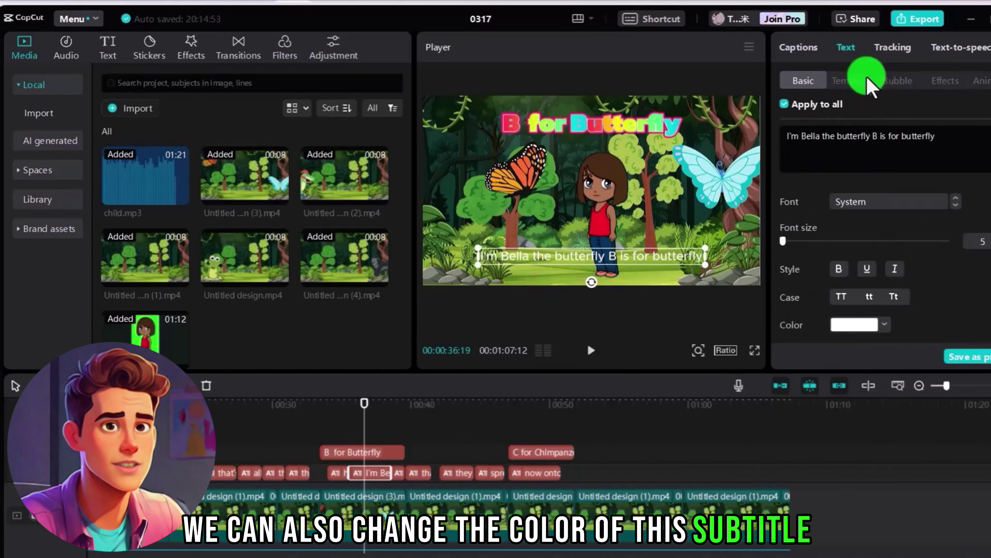
pyautogui.click(897, 81)
pyautogui.click(977, 81)
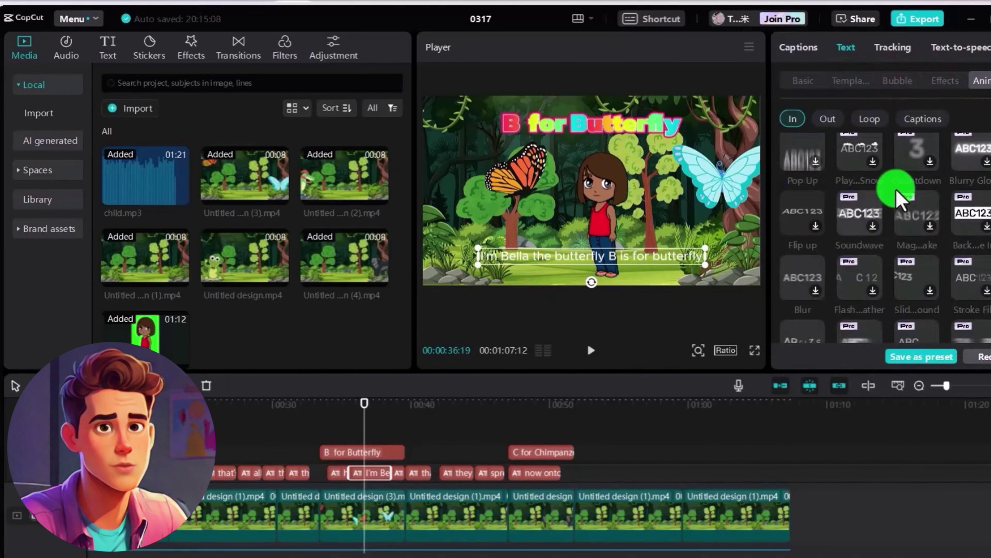
pyautogui.click(852, 82)
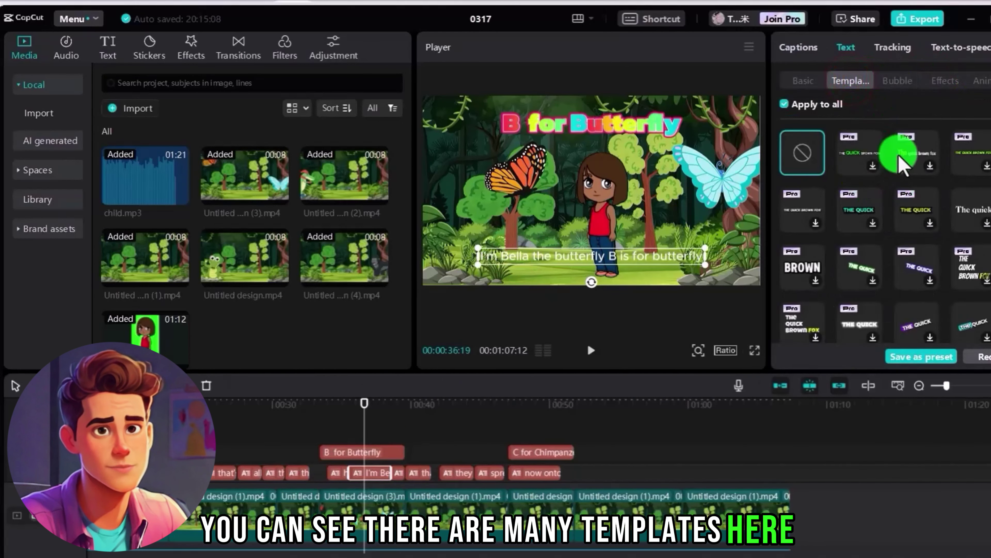
pyautogui.scroll(-2, 859, 207)
pyautogui.scroll(-4, 818, 211)
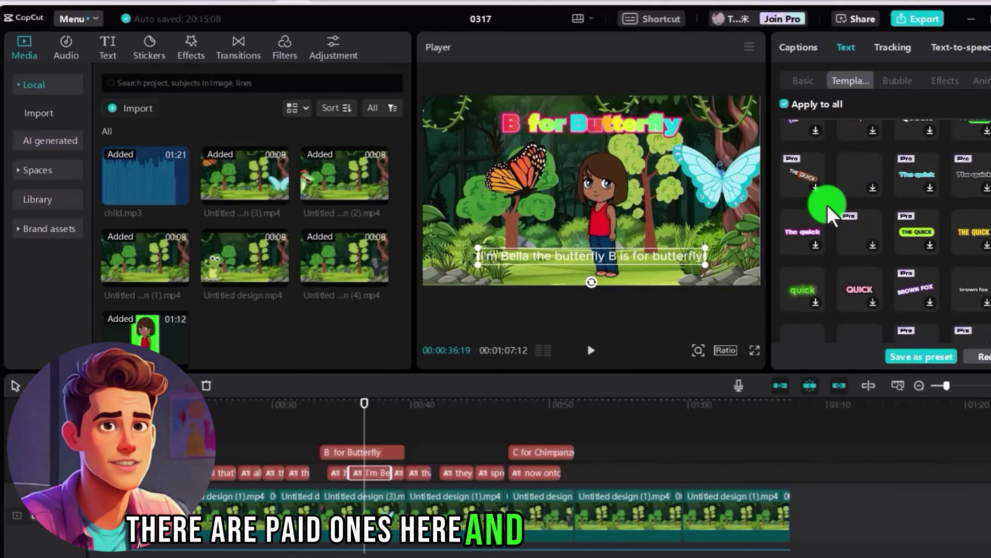
pyautogui.scroll(-3, 925, 256)
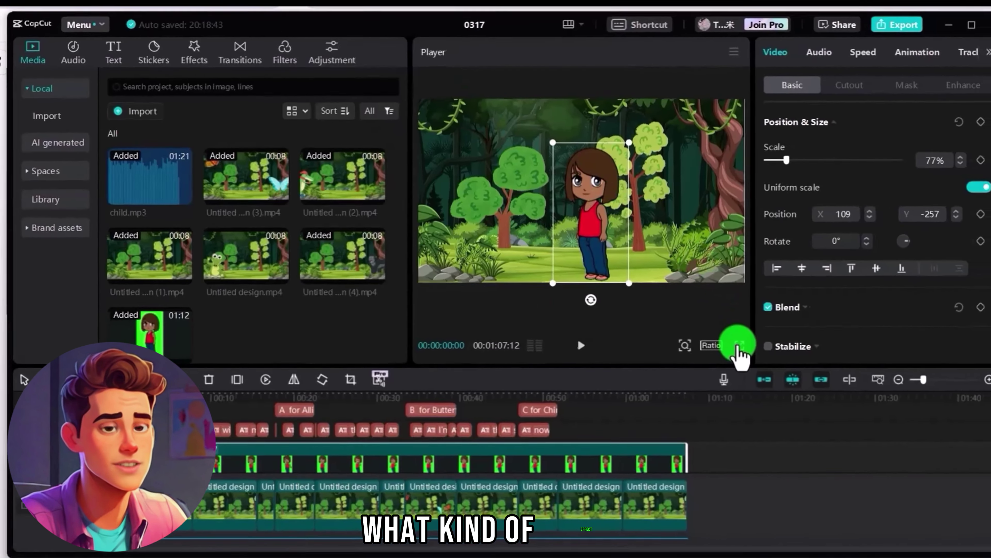
# - Preview the assembled alphabet video full screen from the beginning
pyautogui.click(754, 350)
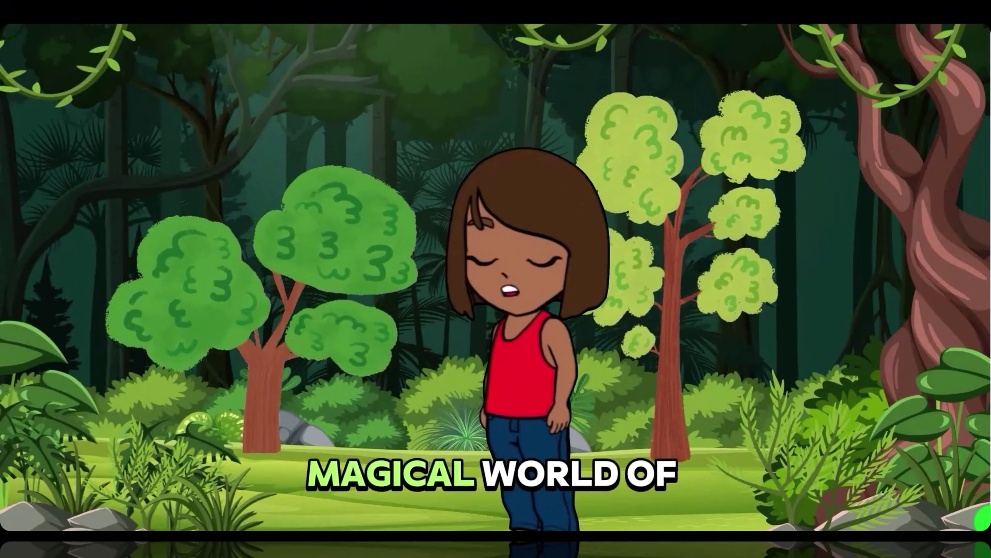